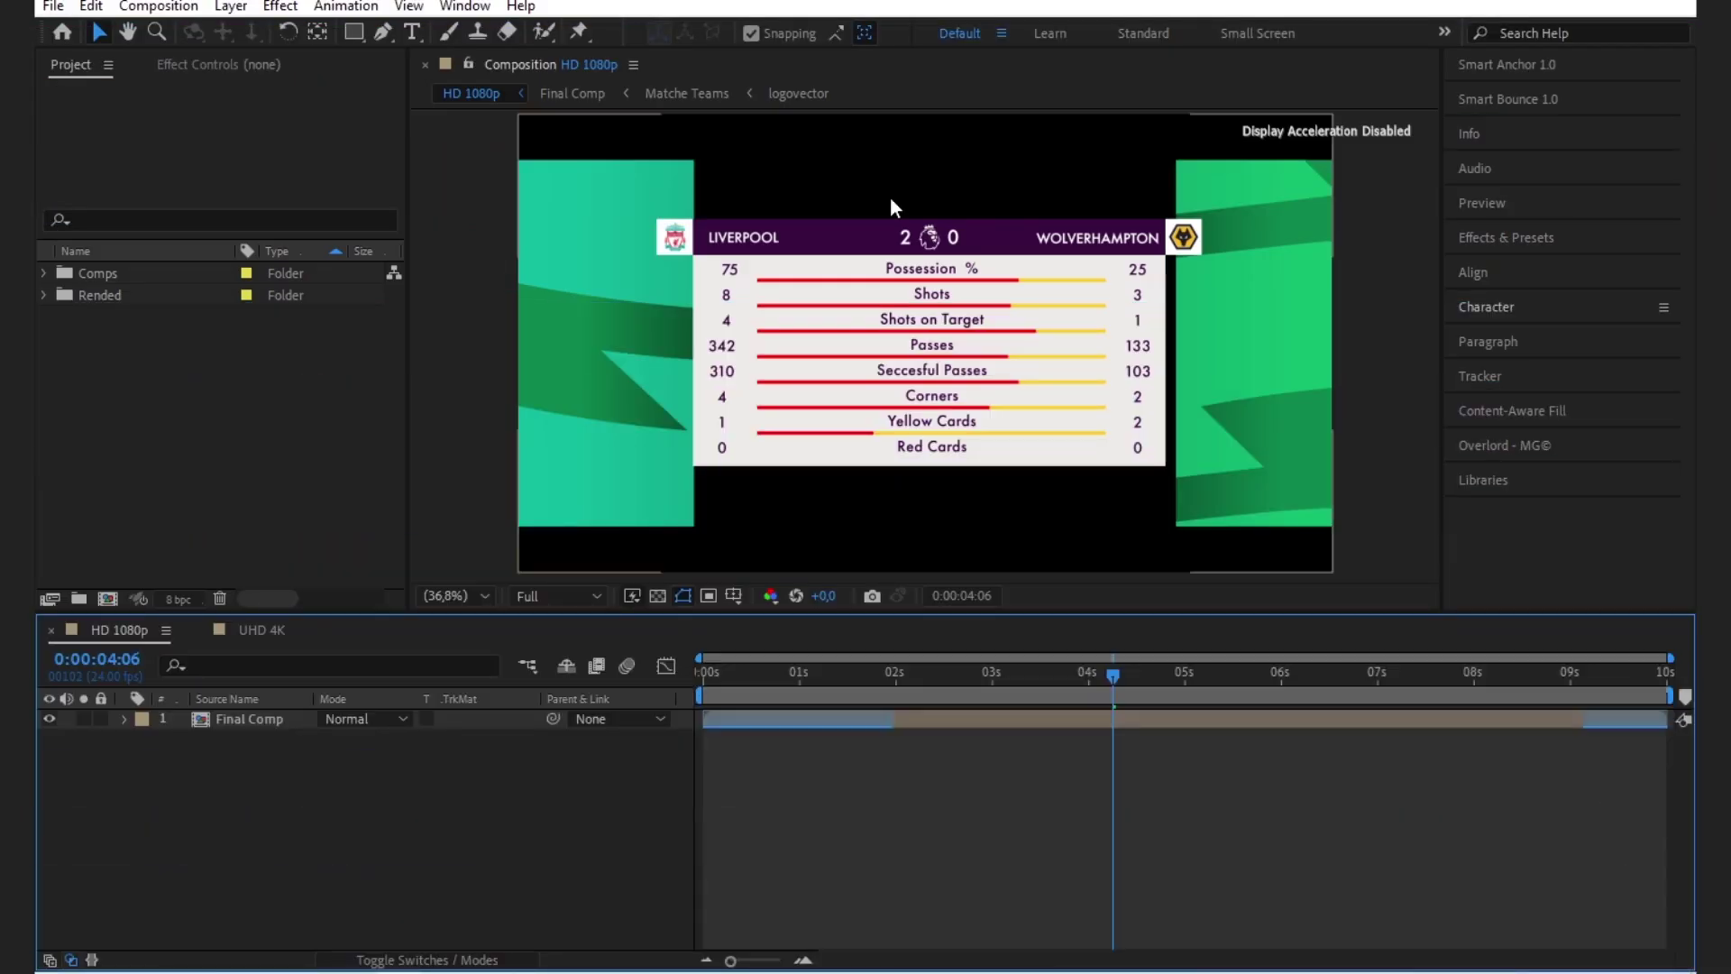
# - Set Team A to Manchester United and Team B to Manchester City in Essential Properties
pyautogui.click(123, 719)
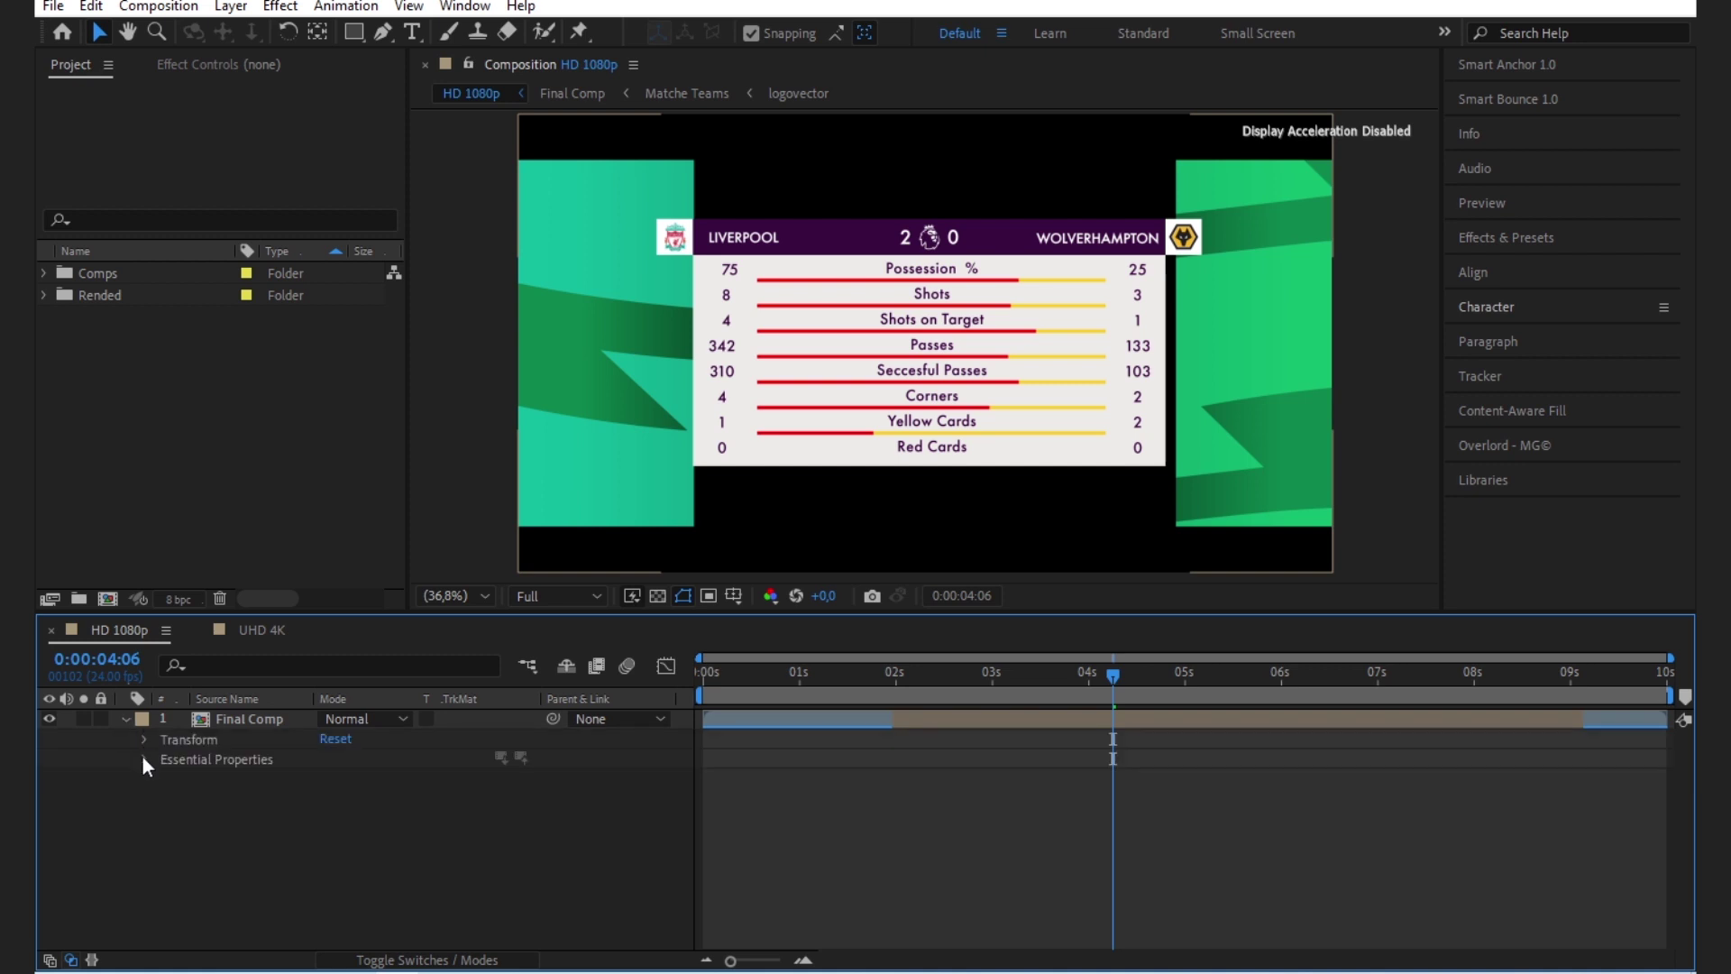
pyautogui.click(143, 758)
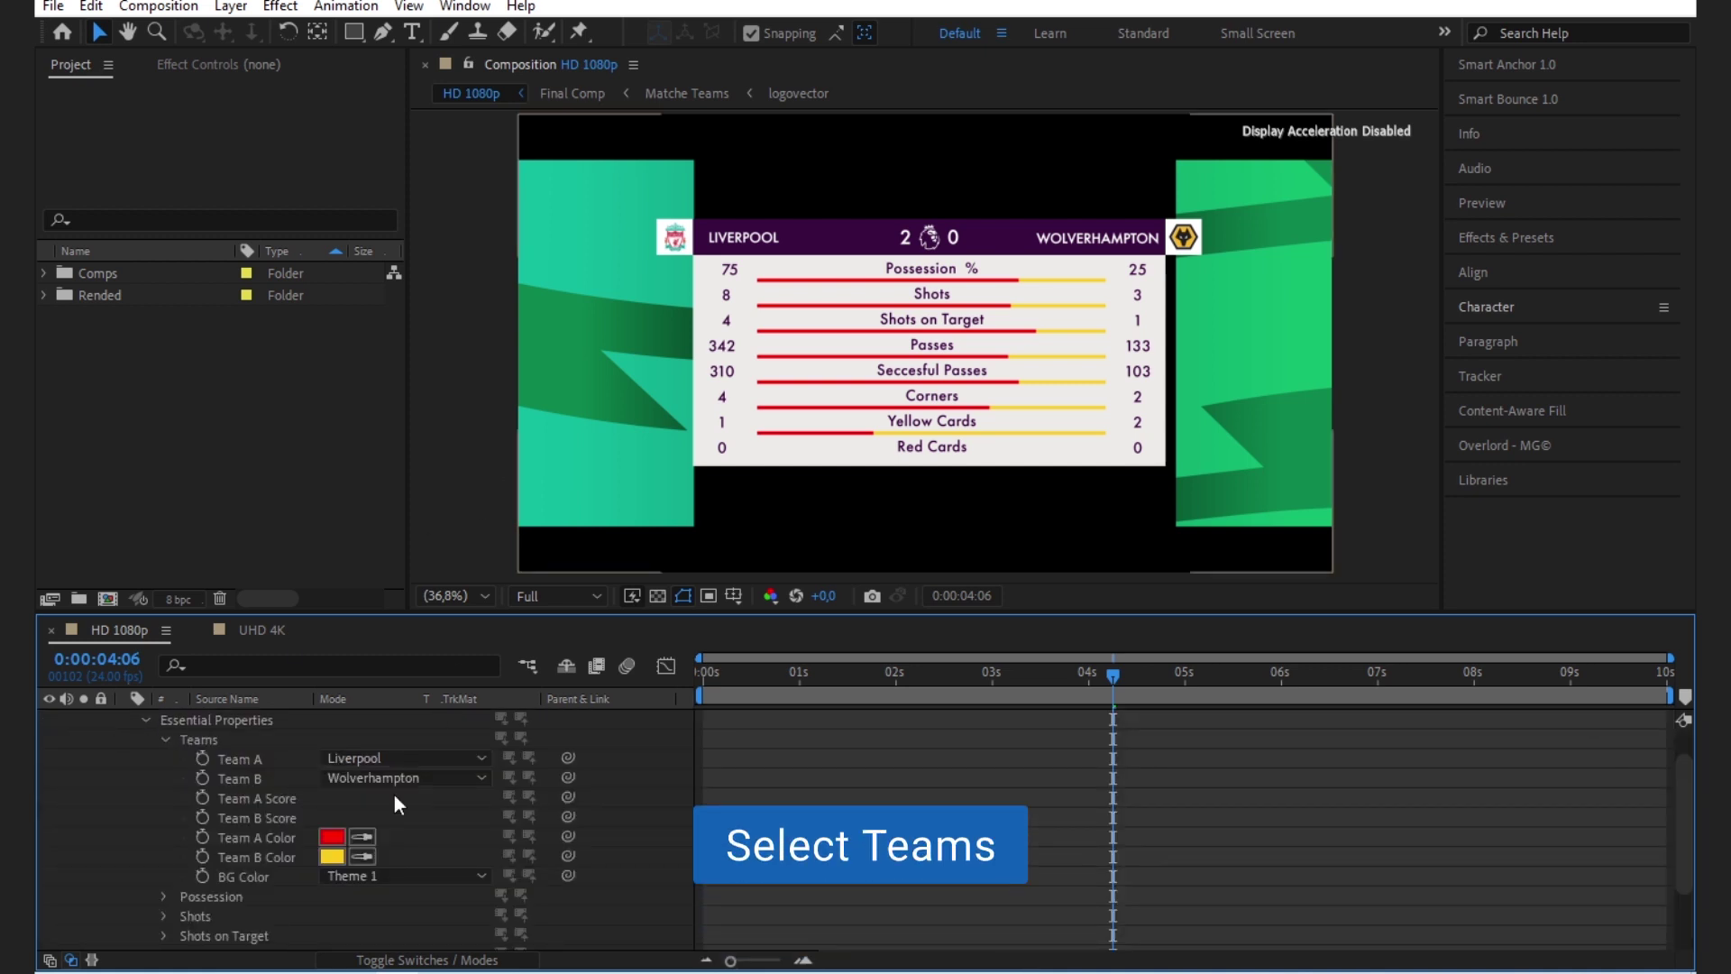
pyautogui.click(399, 760)
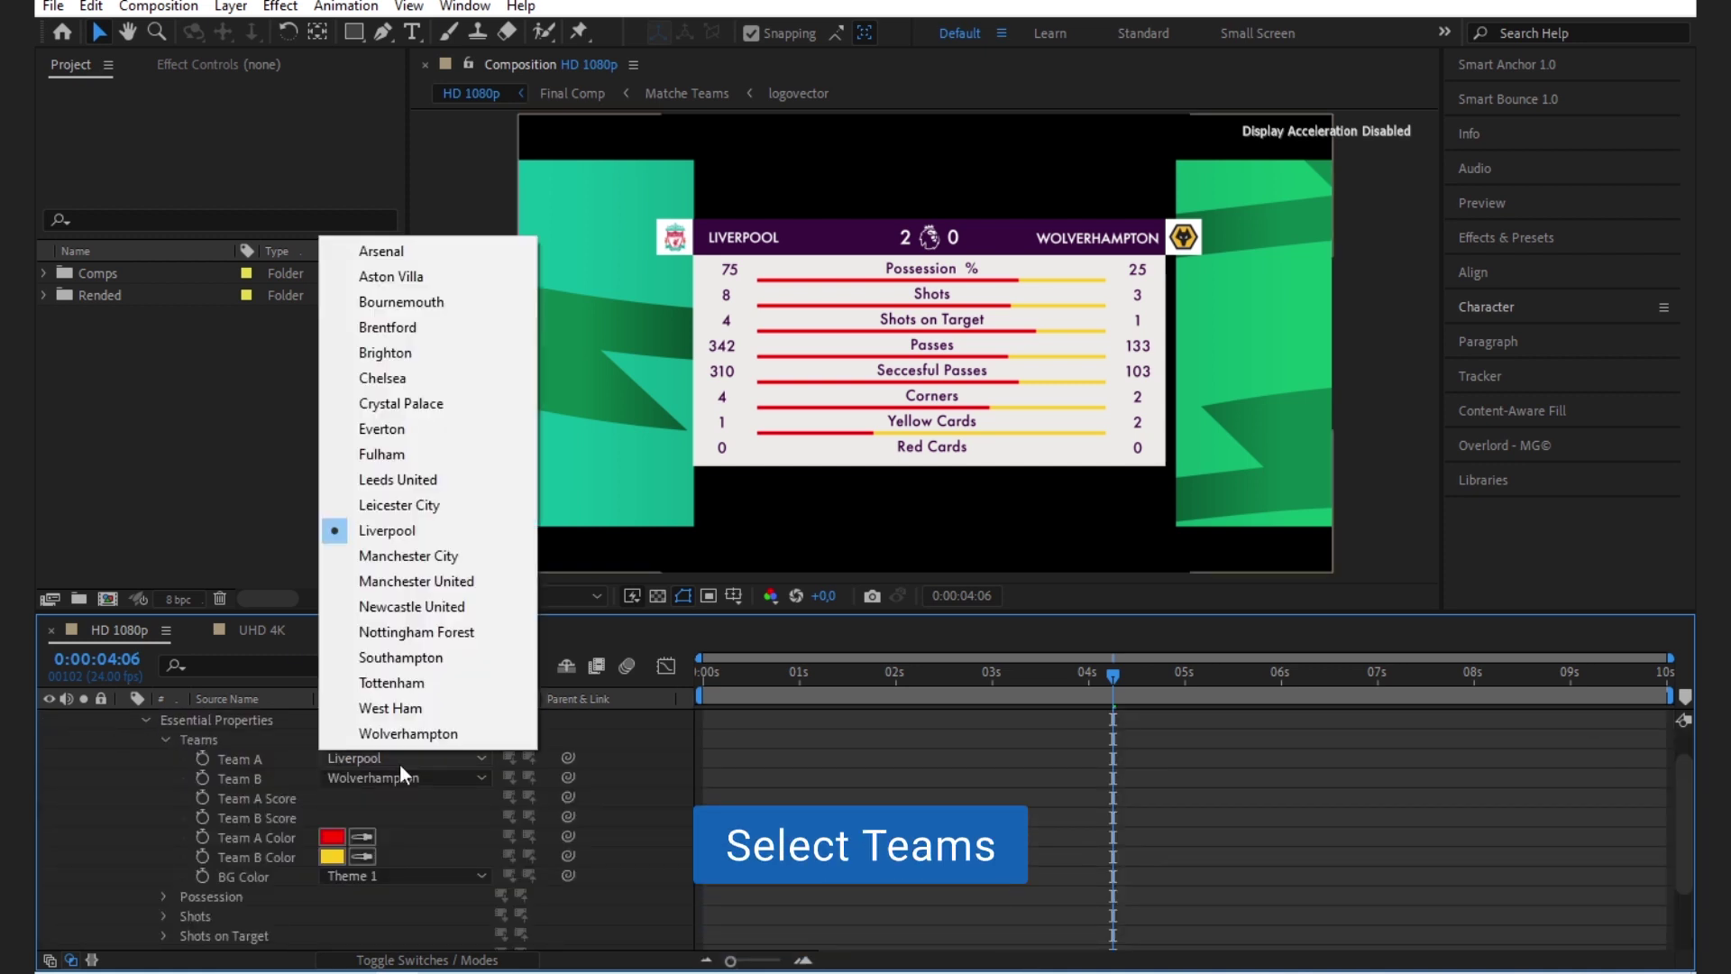
pyautogui.click(431, 580)
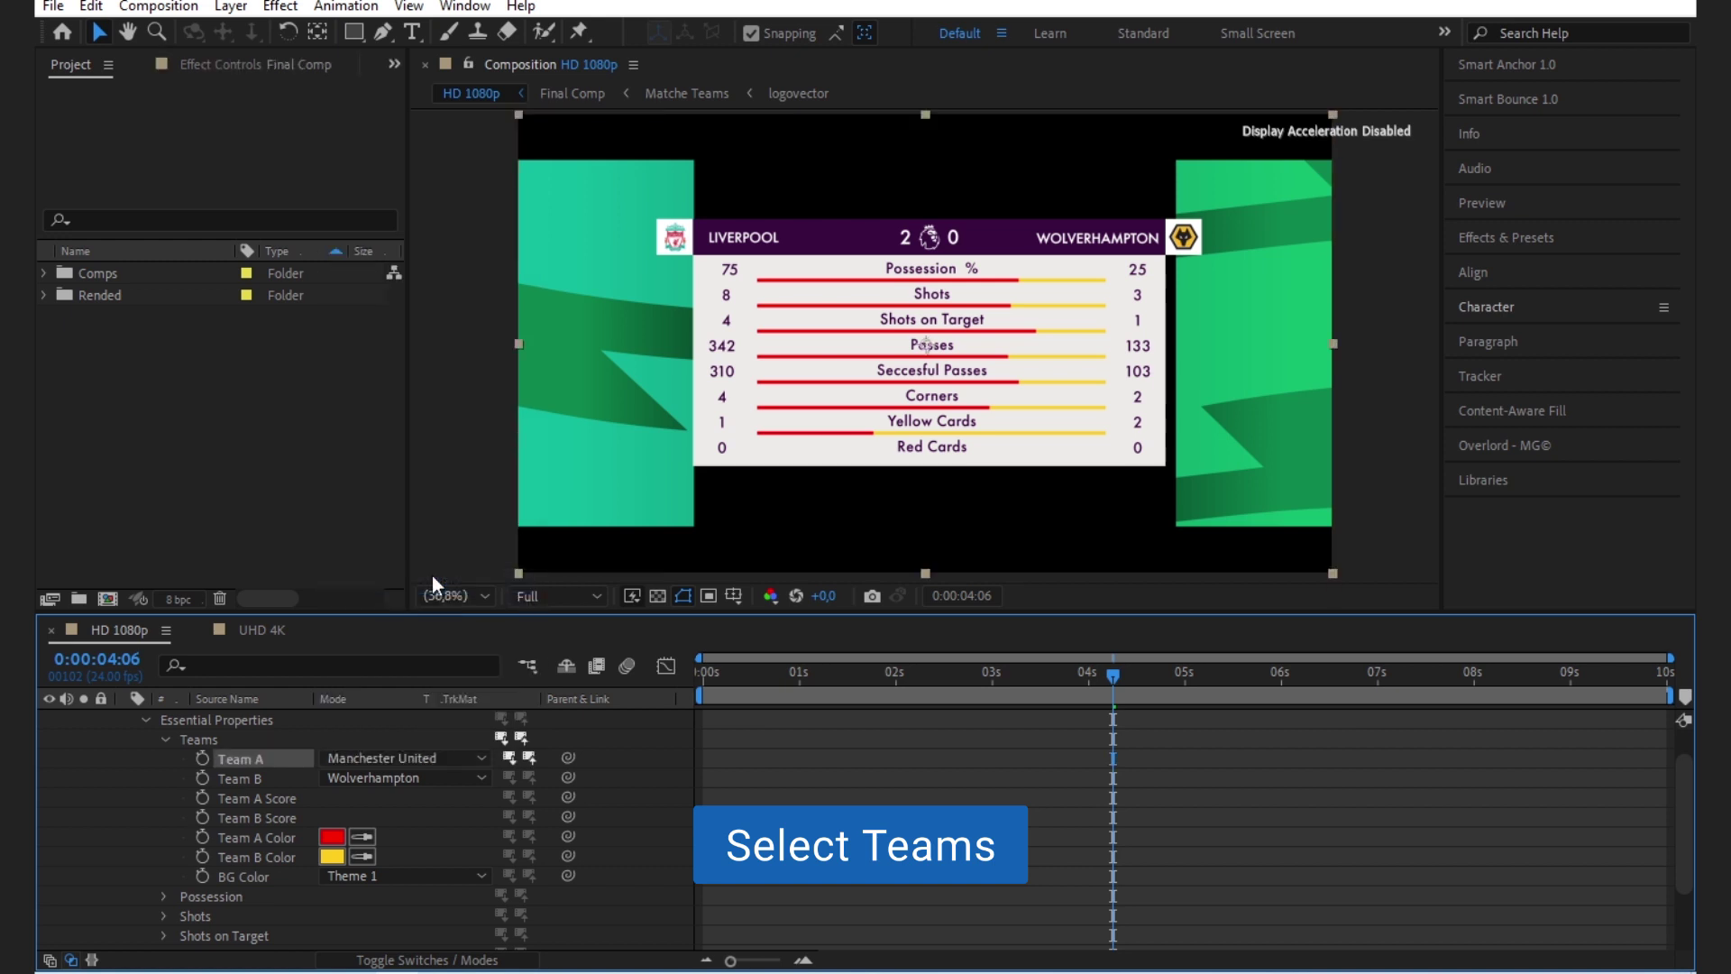
pyautogui.click(399, 778)
pyautogui.click(455, 575)
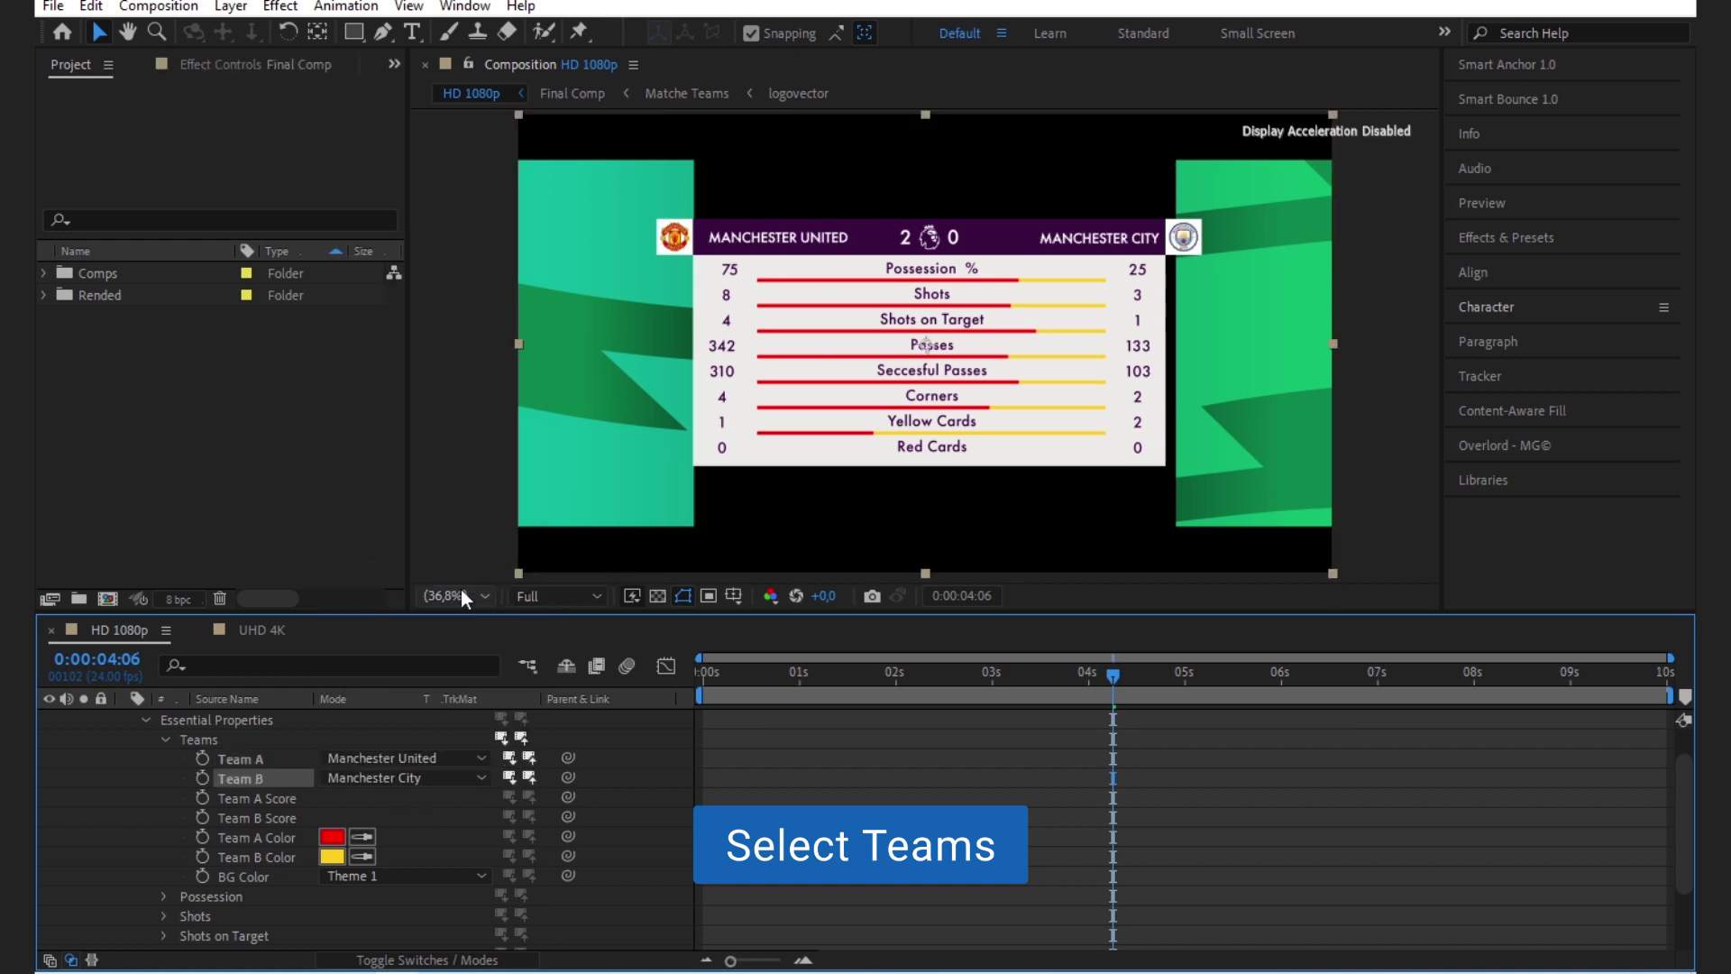
# - Keep Team A's red colour and change Team B's colour to blue 1CA7FF
pyautogui.click(331, 838)
pyautogui.click(657, 320)
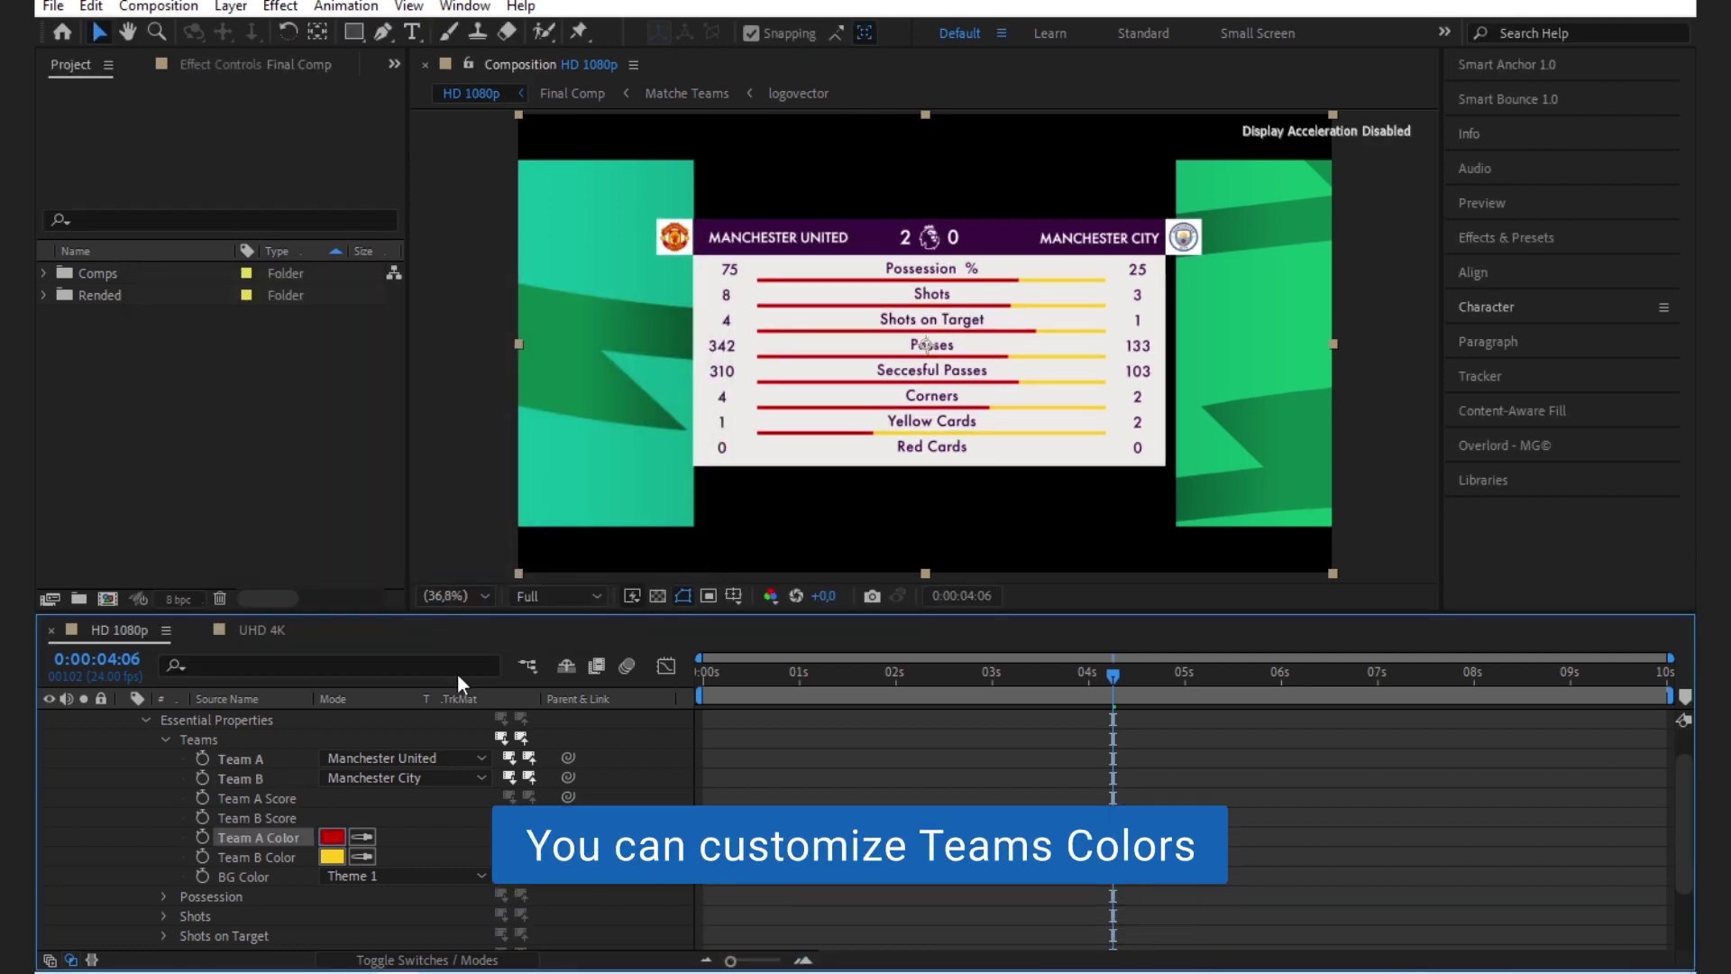
pyautogui.click(332, 856)
pyautogui.moveTo(464, 490); pyautogui.dragTo(474, 458)
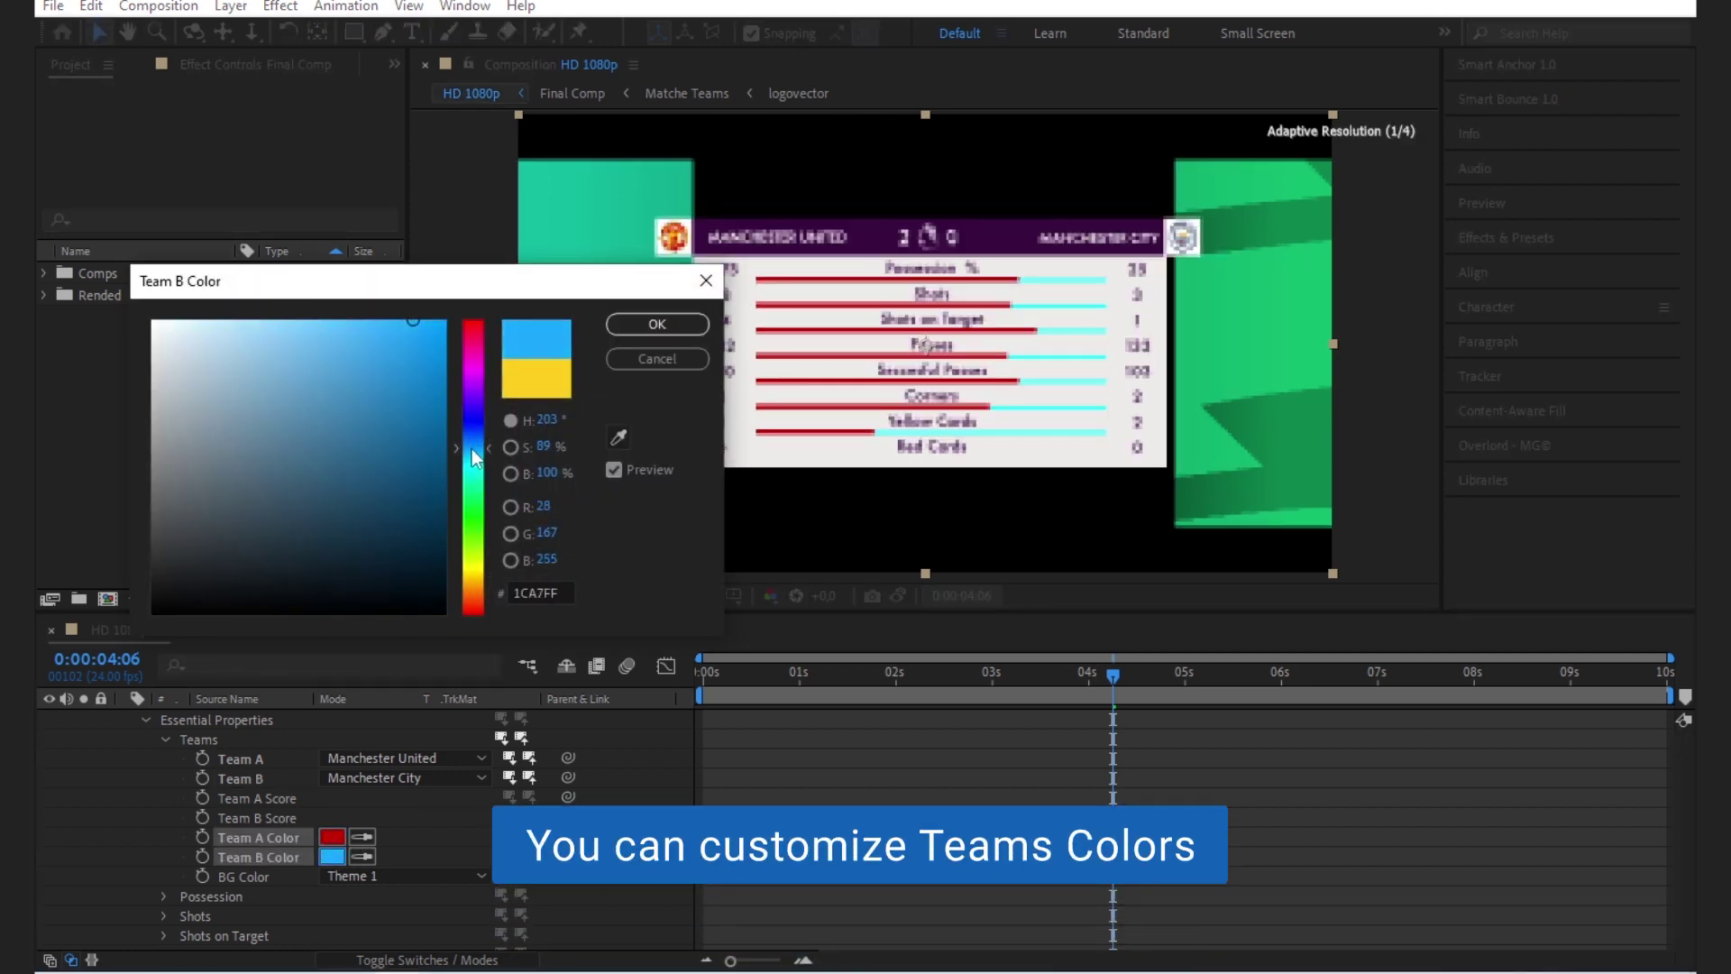
pyautogui.click(656, 323)
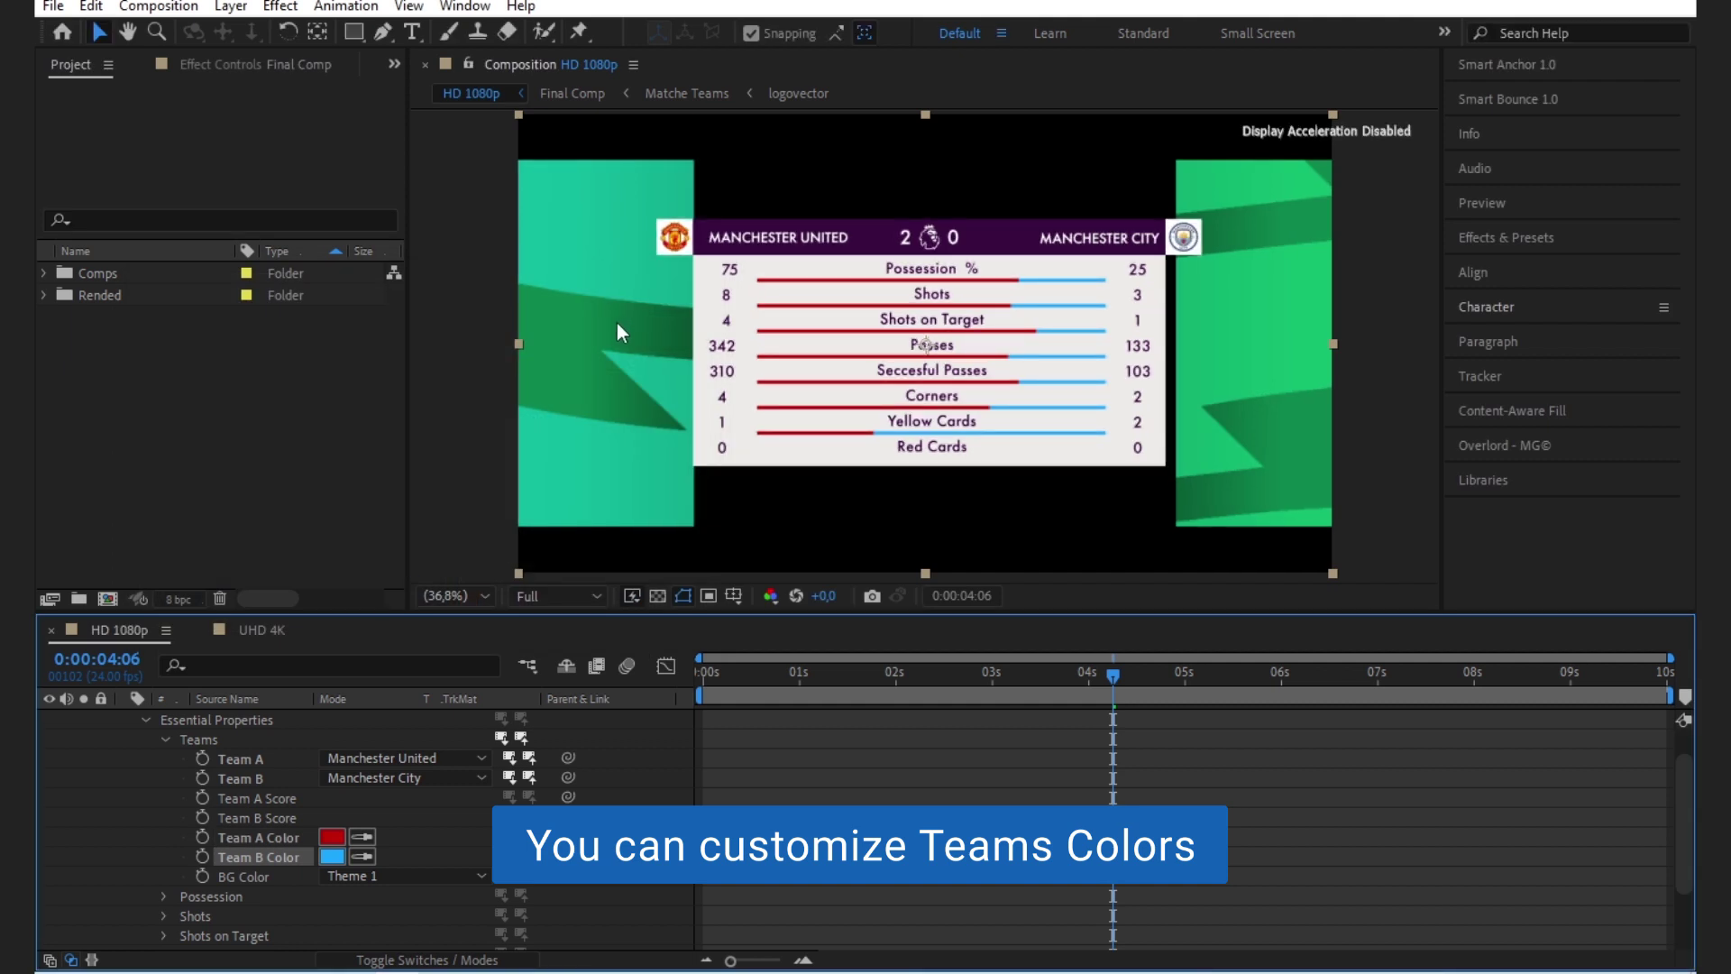
# - Try the Theme 2 and hidden backgrounds, then settle on the green Theme 1 background
pyautogui.click(442, 875)
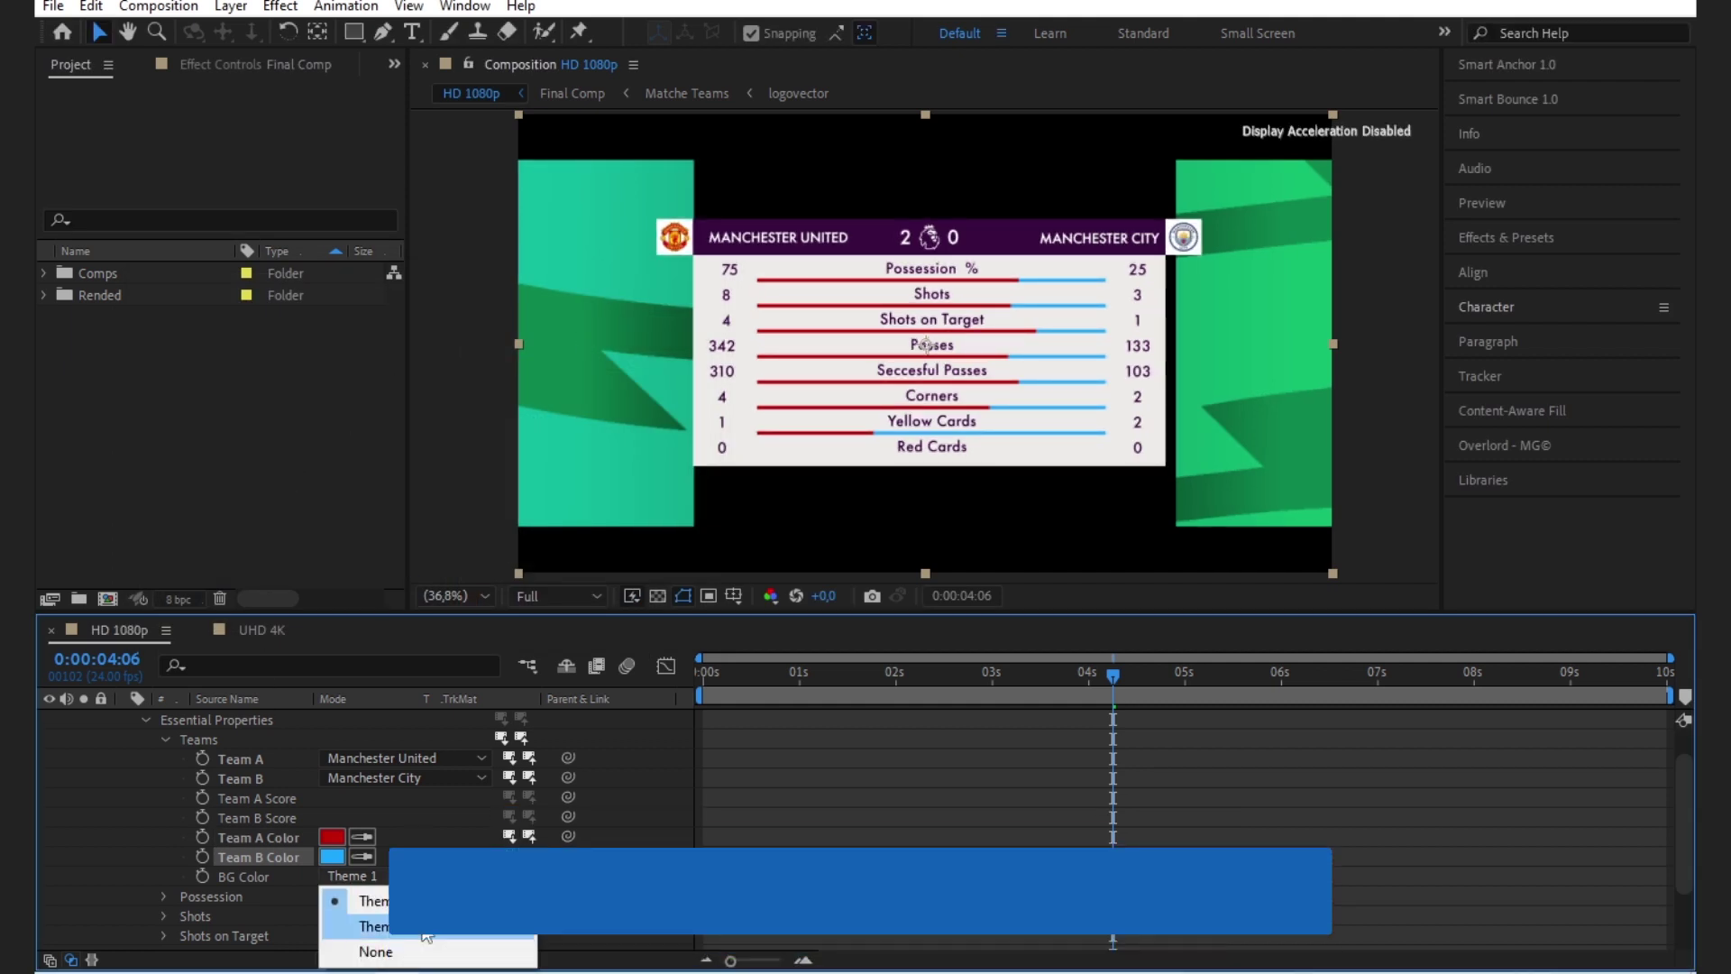
pyautogui.click(420, 922)
pyautogui.click(351, 876)
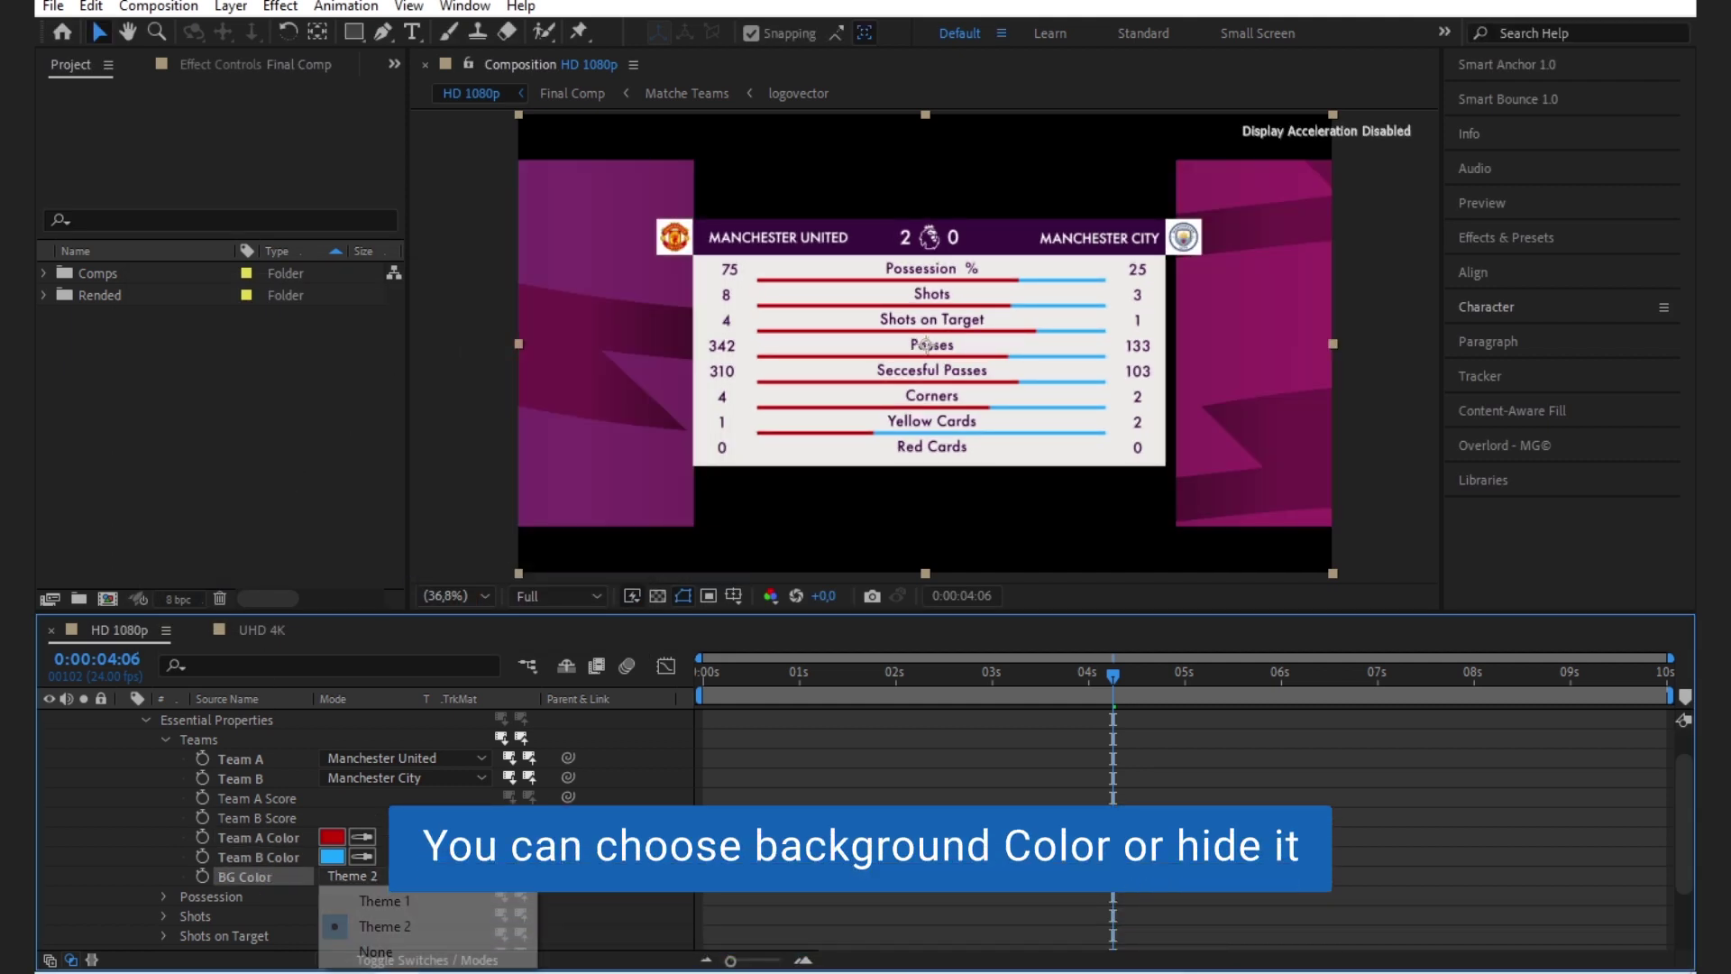
pyautogui.click(377, 951)
pyautogui.click(352, 876)
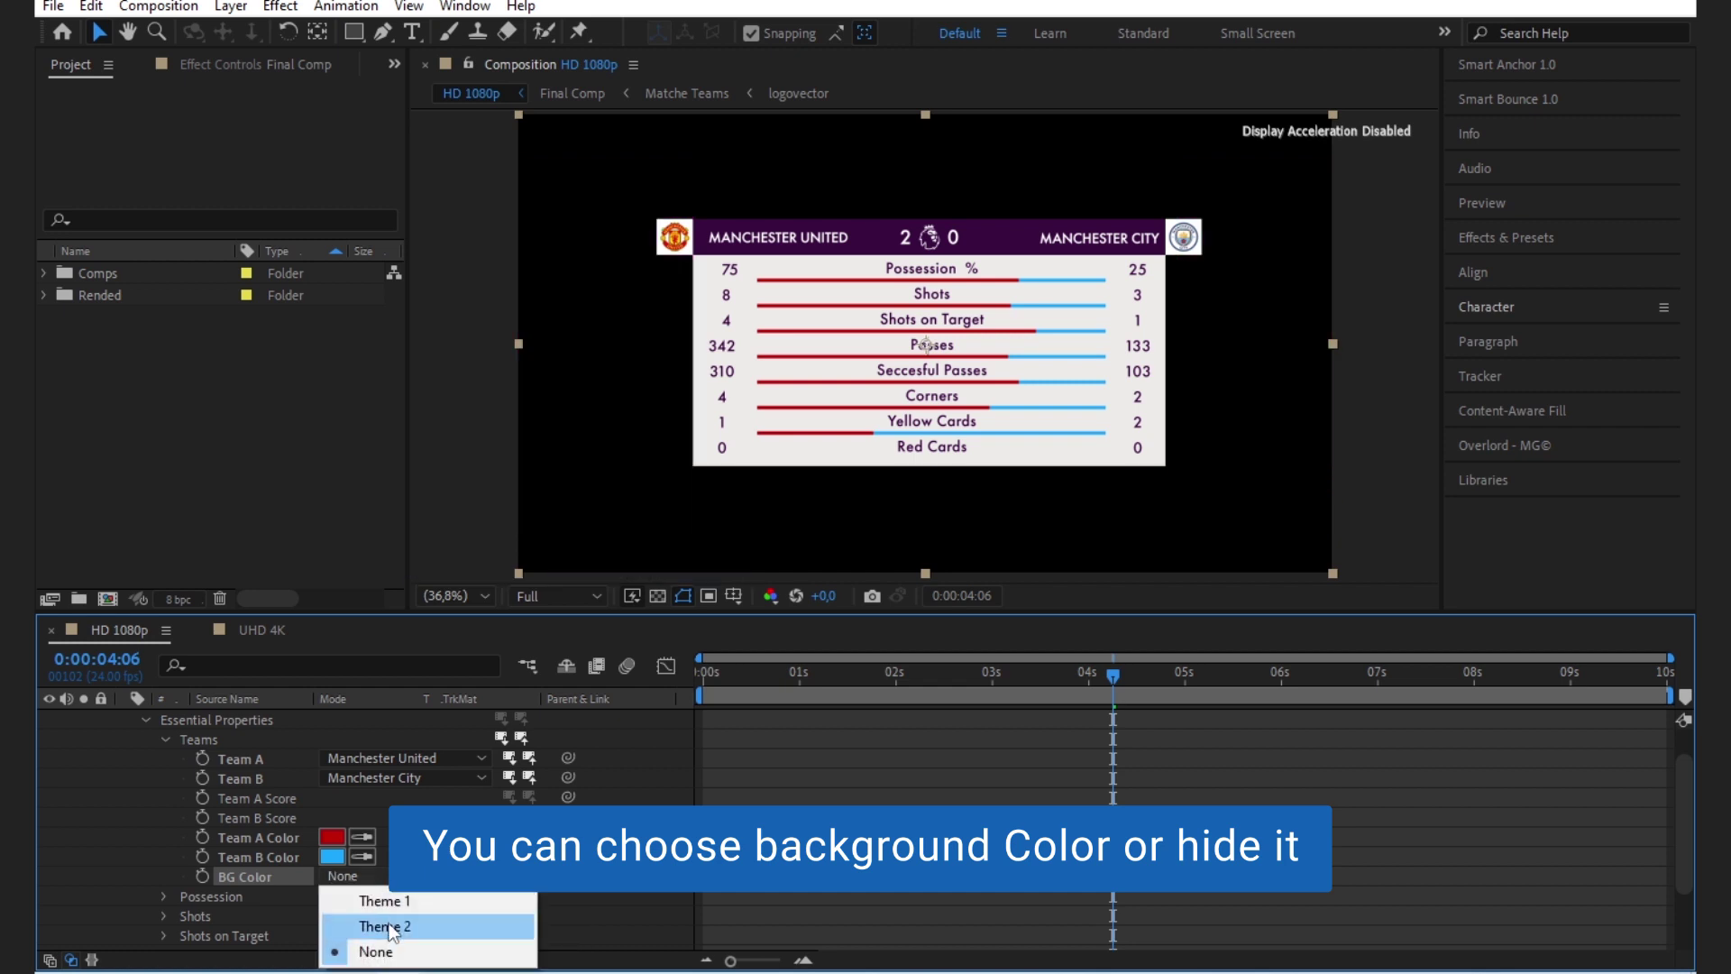
pyautogui.click(385, 926)
pyautogui.click(388, 879)
pyautogui.click(366, 897)
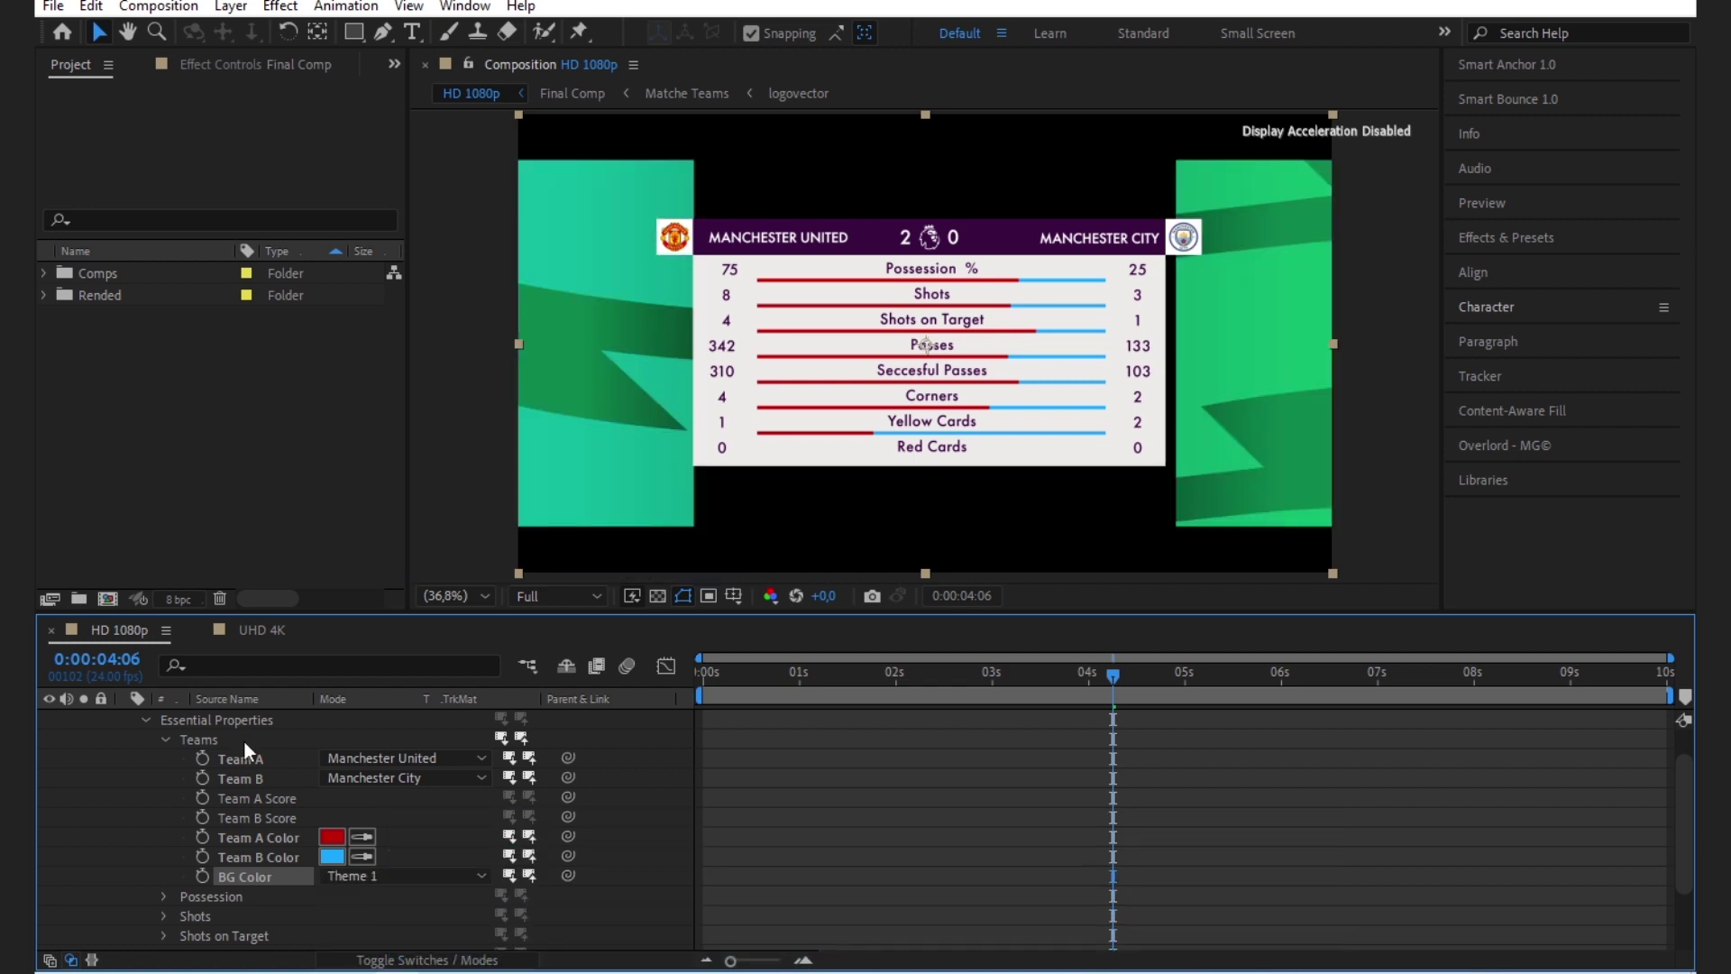
# - Set the match score to 3 for Team A and 2 for Team B
pyautogui.rightClick(279, 802)
pyautogui.click(407, 457)
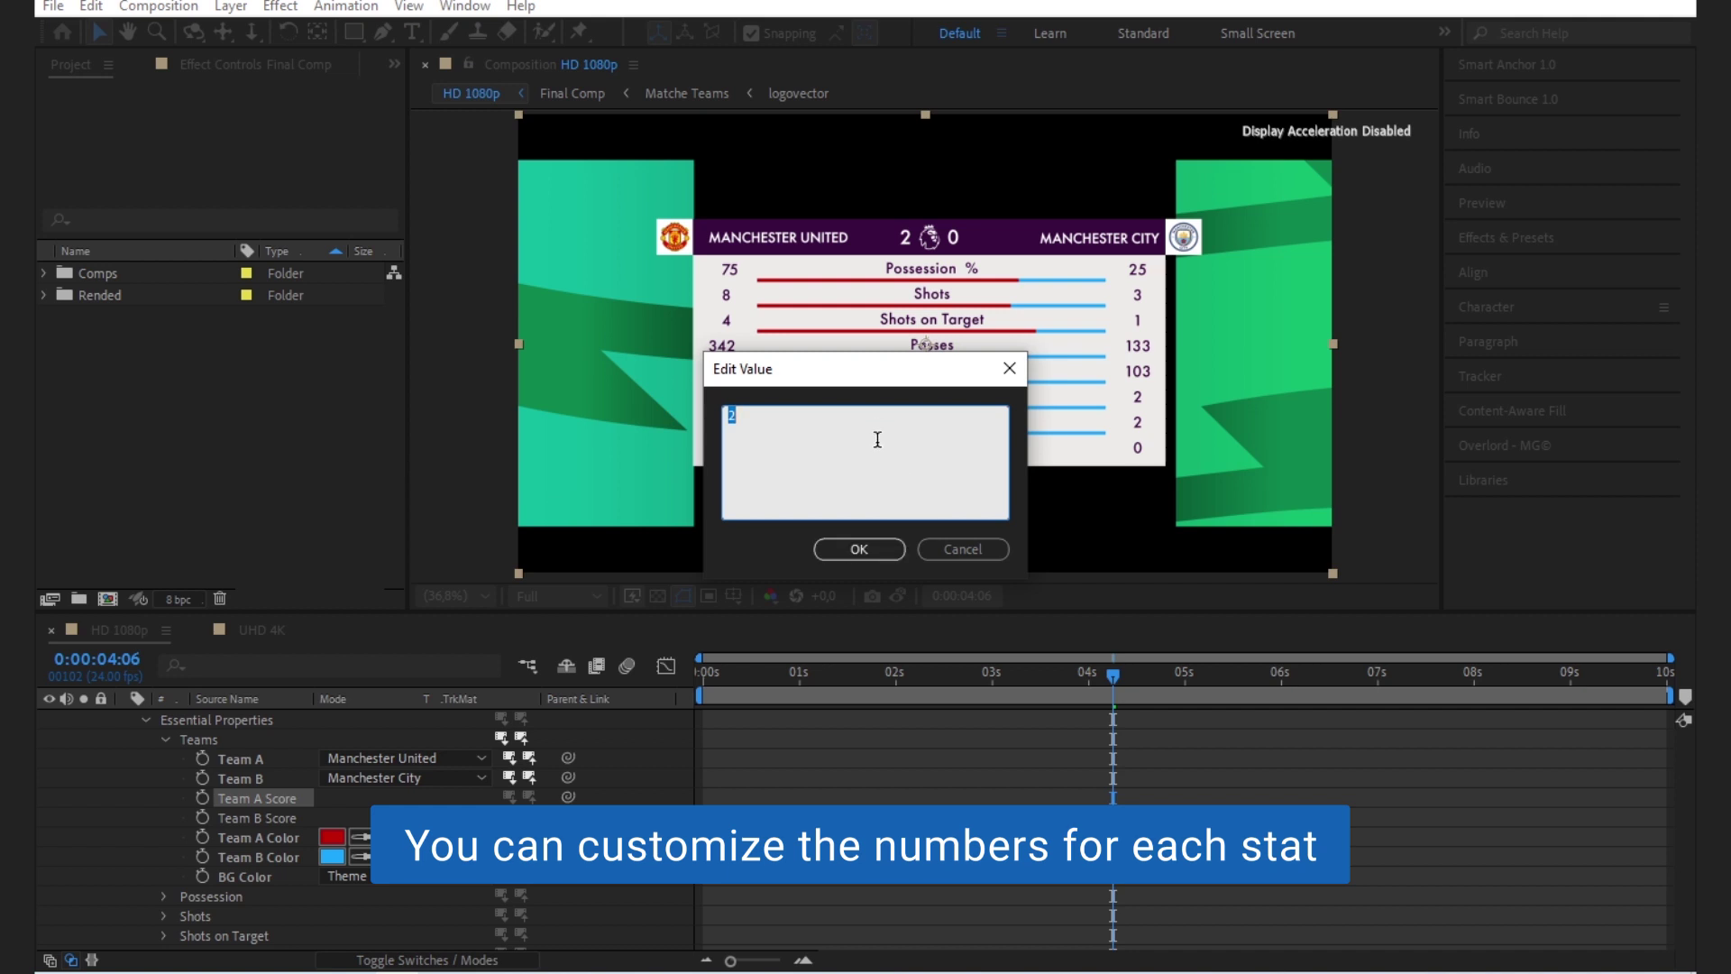
pyautogui.write('3')
pyautogui.click(859, 549)
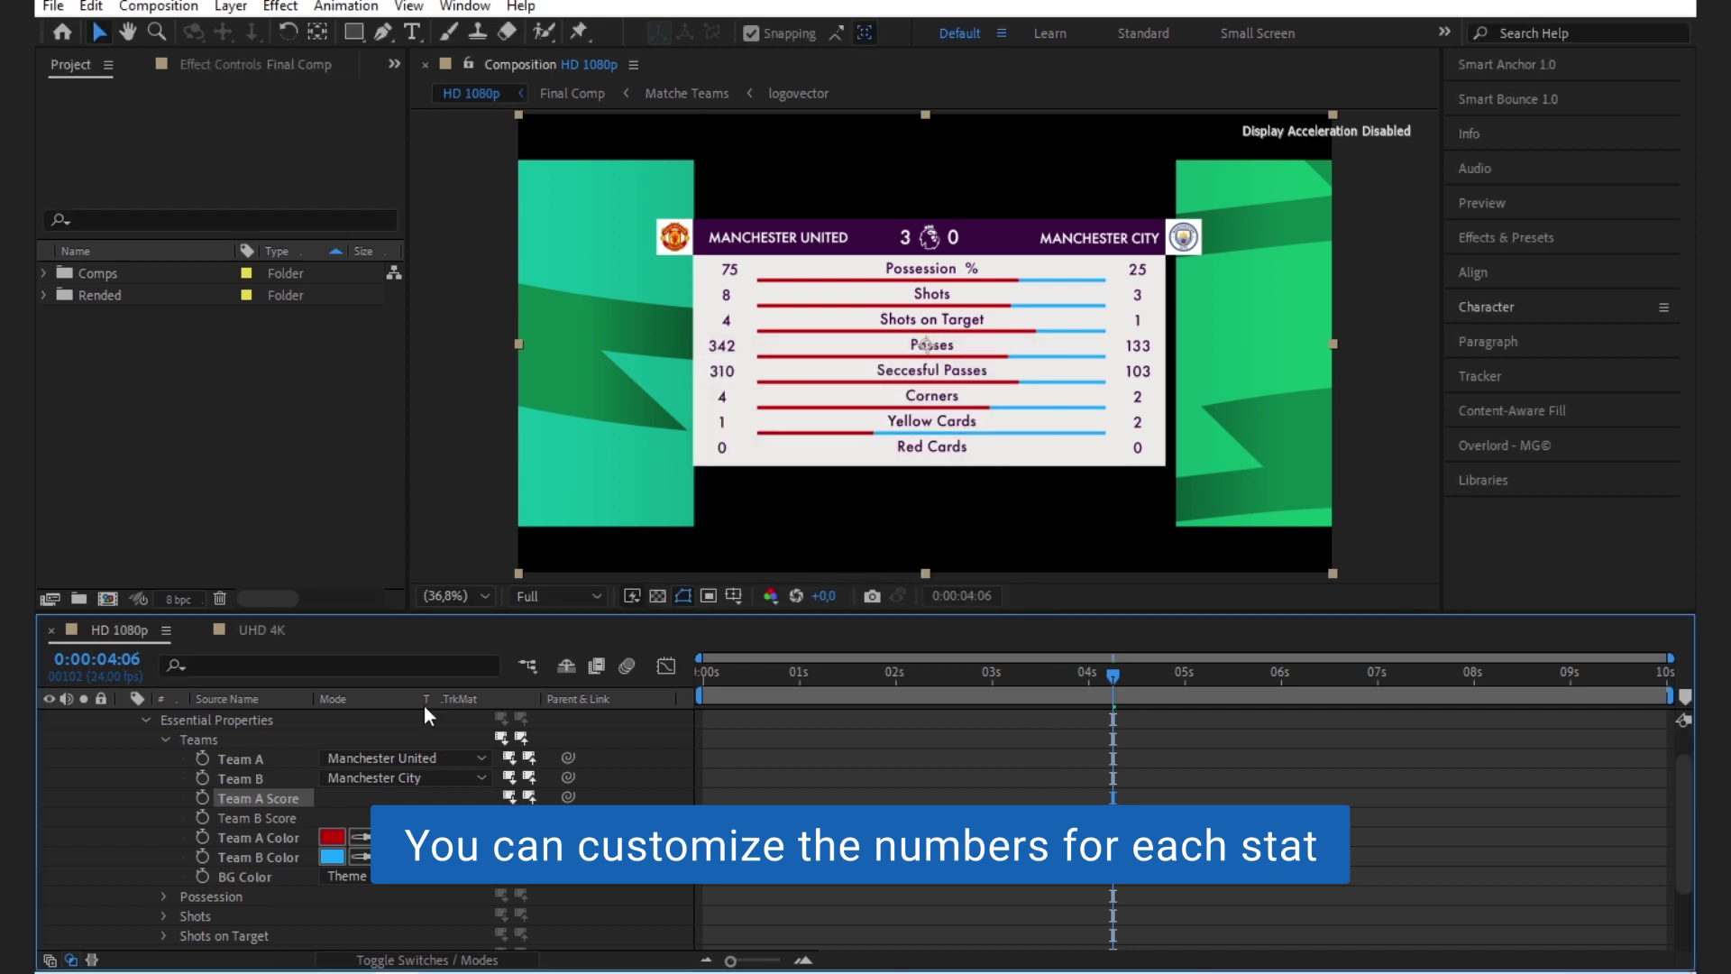
pyautogui.rightClick(283, 821)
pyautogui.click(379, 483)
pyautogui.write('2')
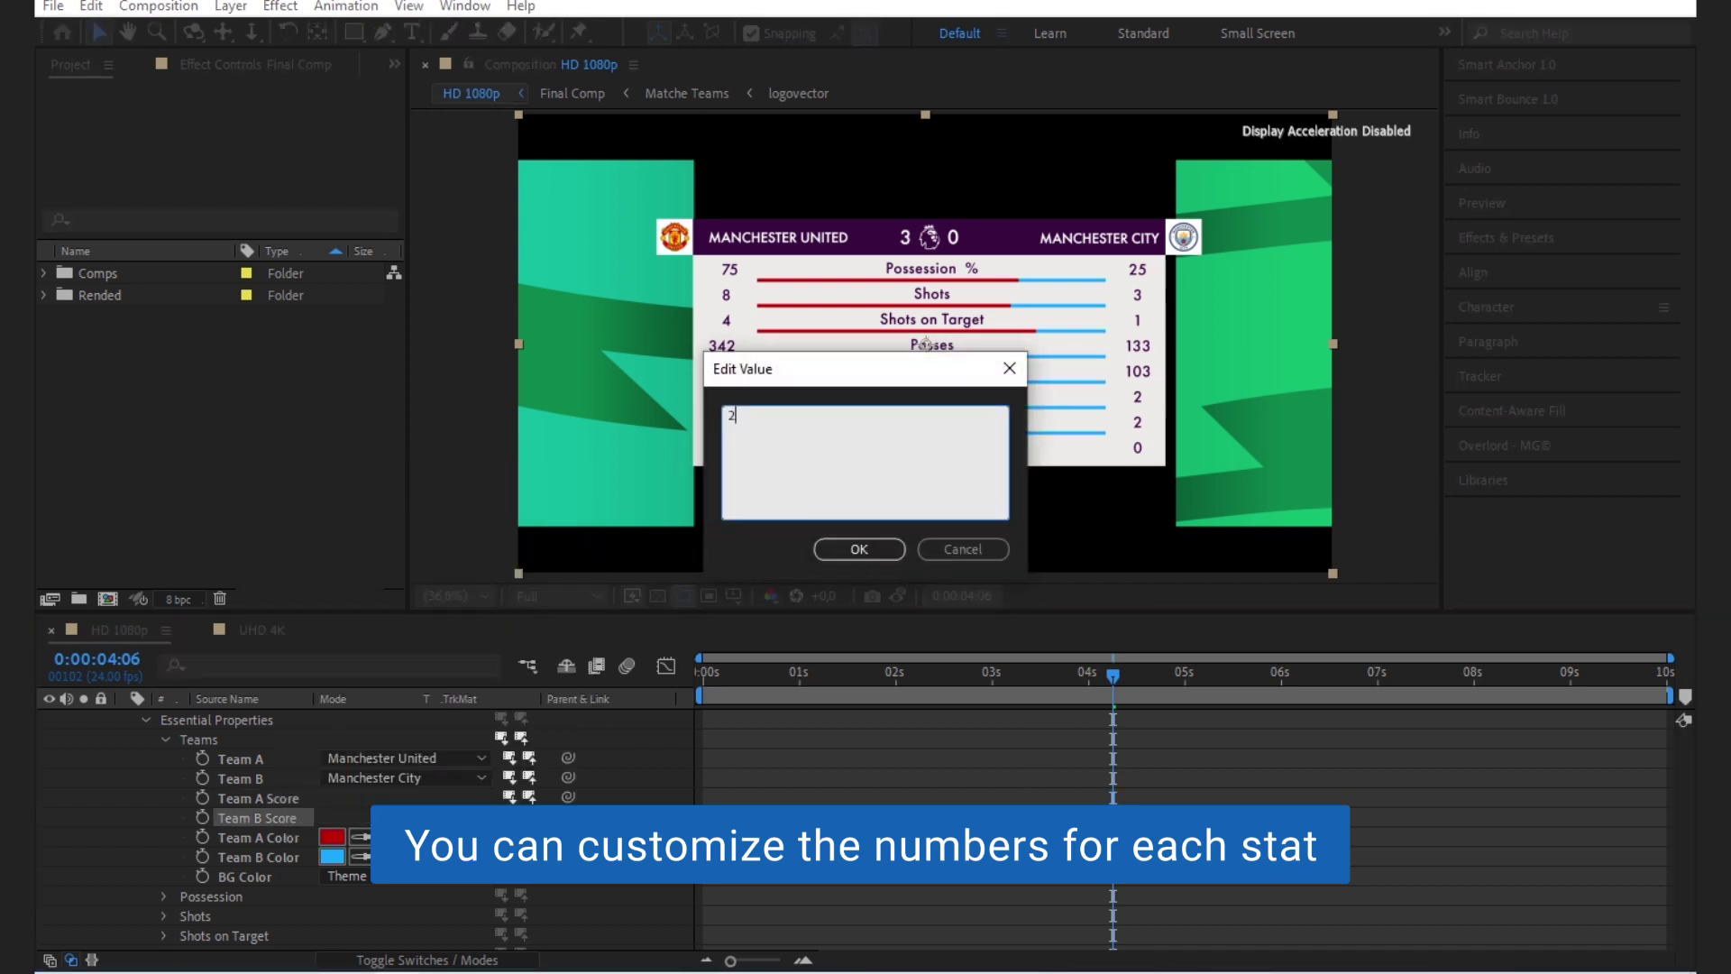
pyautogui.click(858, 549)
# - Set Team A's possession value to 45
pyautogui.scroll(2, 139, 801)
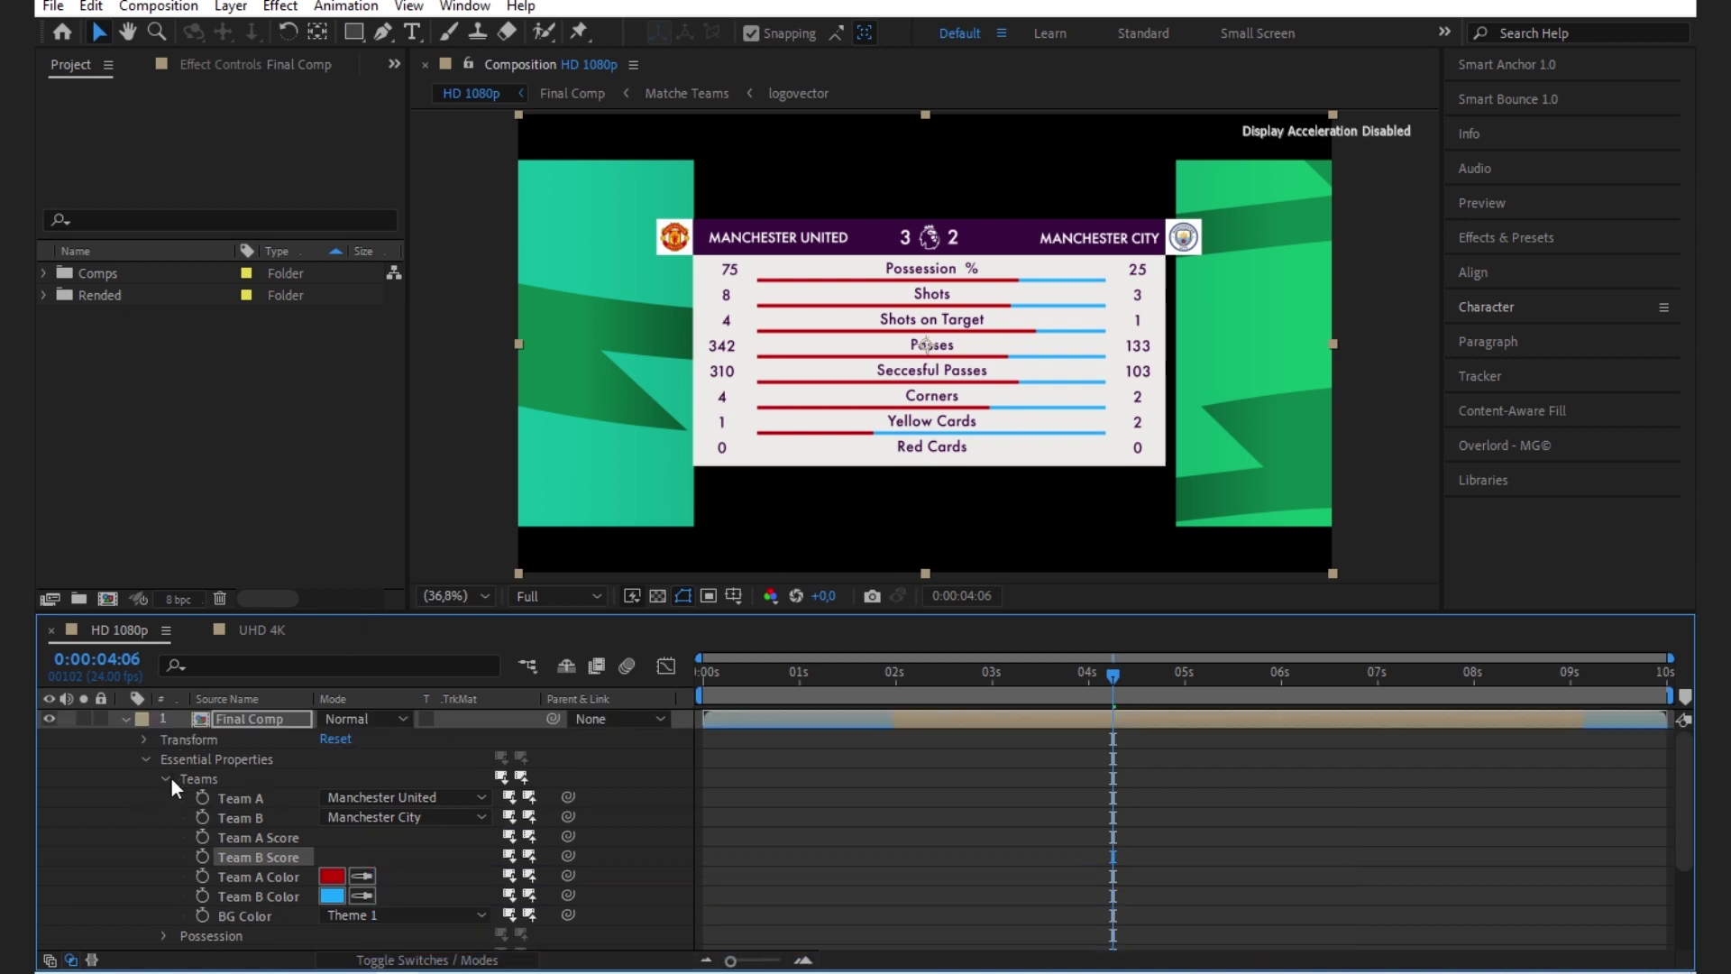
pyautogui.click(165, 778)
pyautogui.click(165, 798)
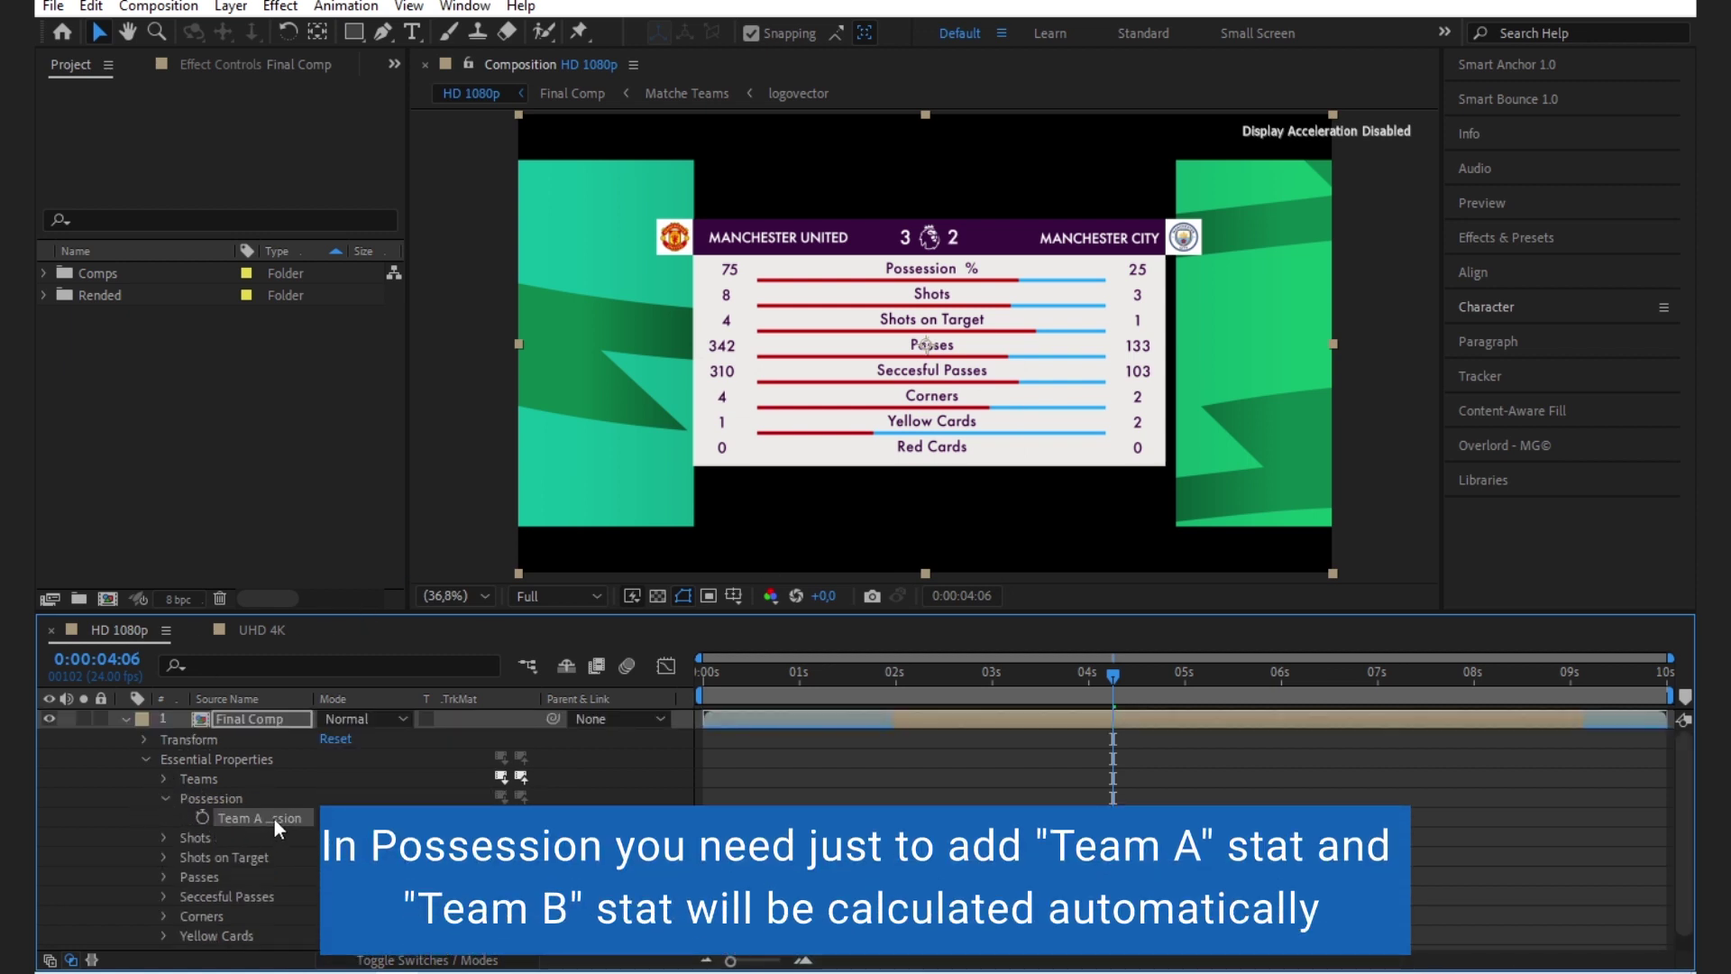
pyautogui.rightClick(274, 819)
pyautogui.click(389, 483)
pyautogui.write('45')
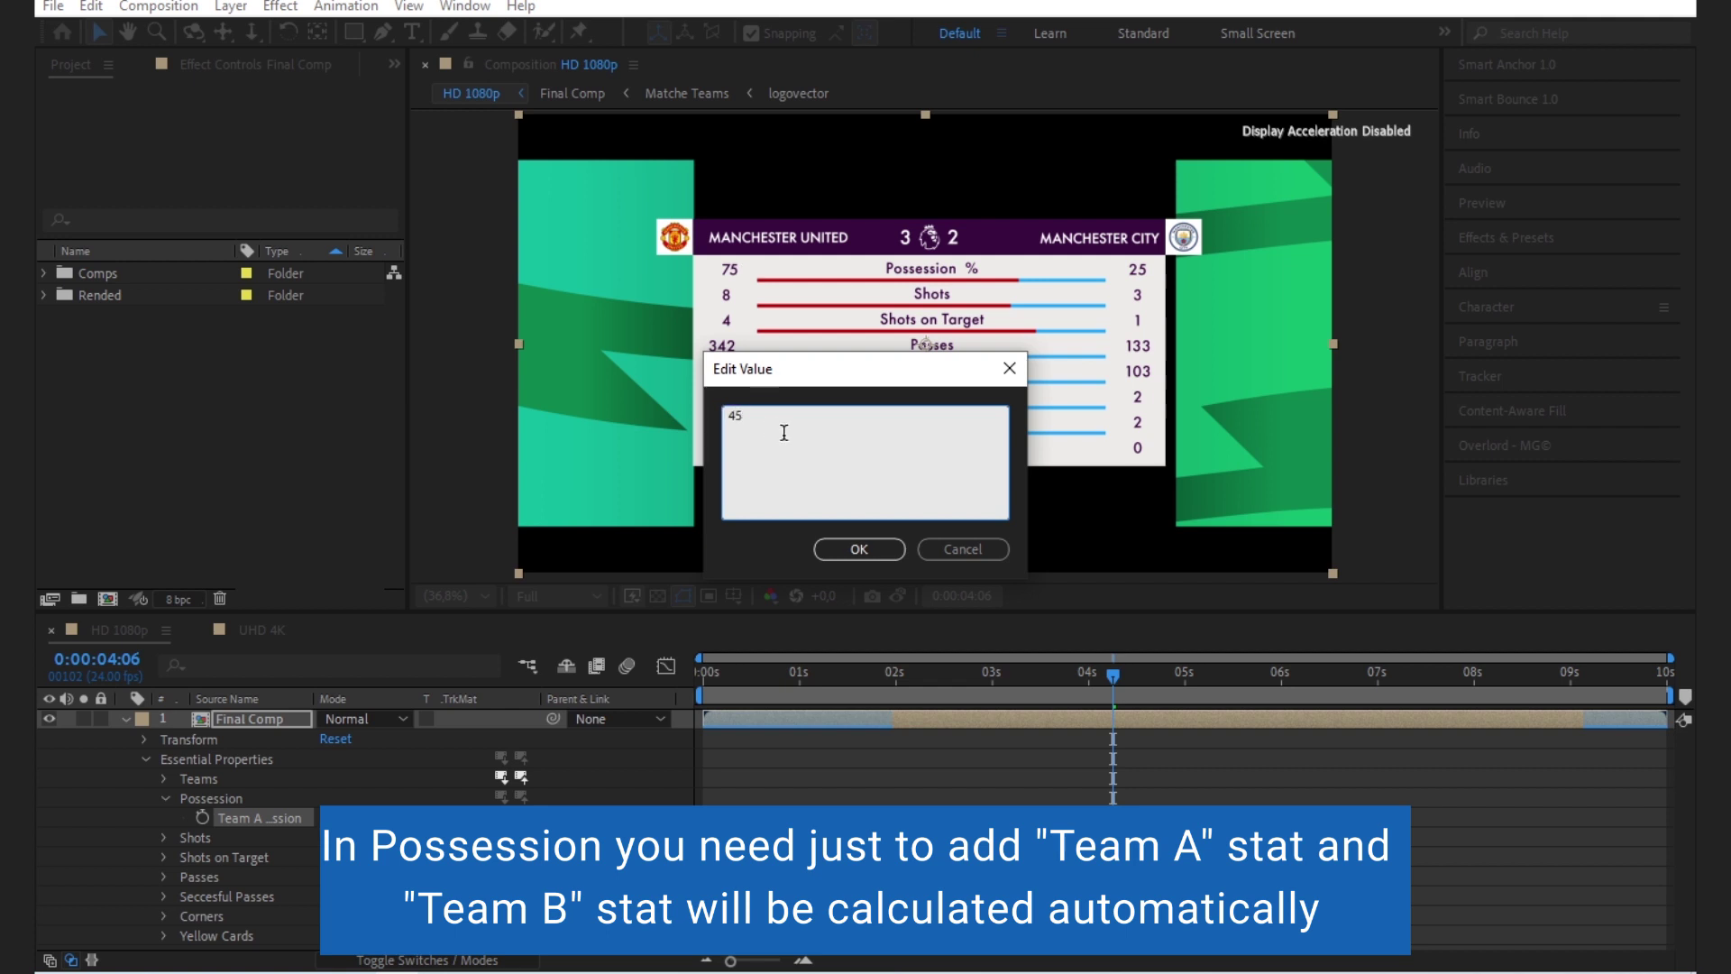
pyautogui.click(887, 551)
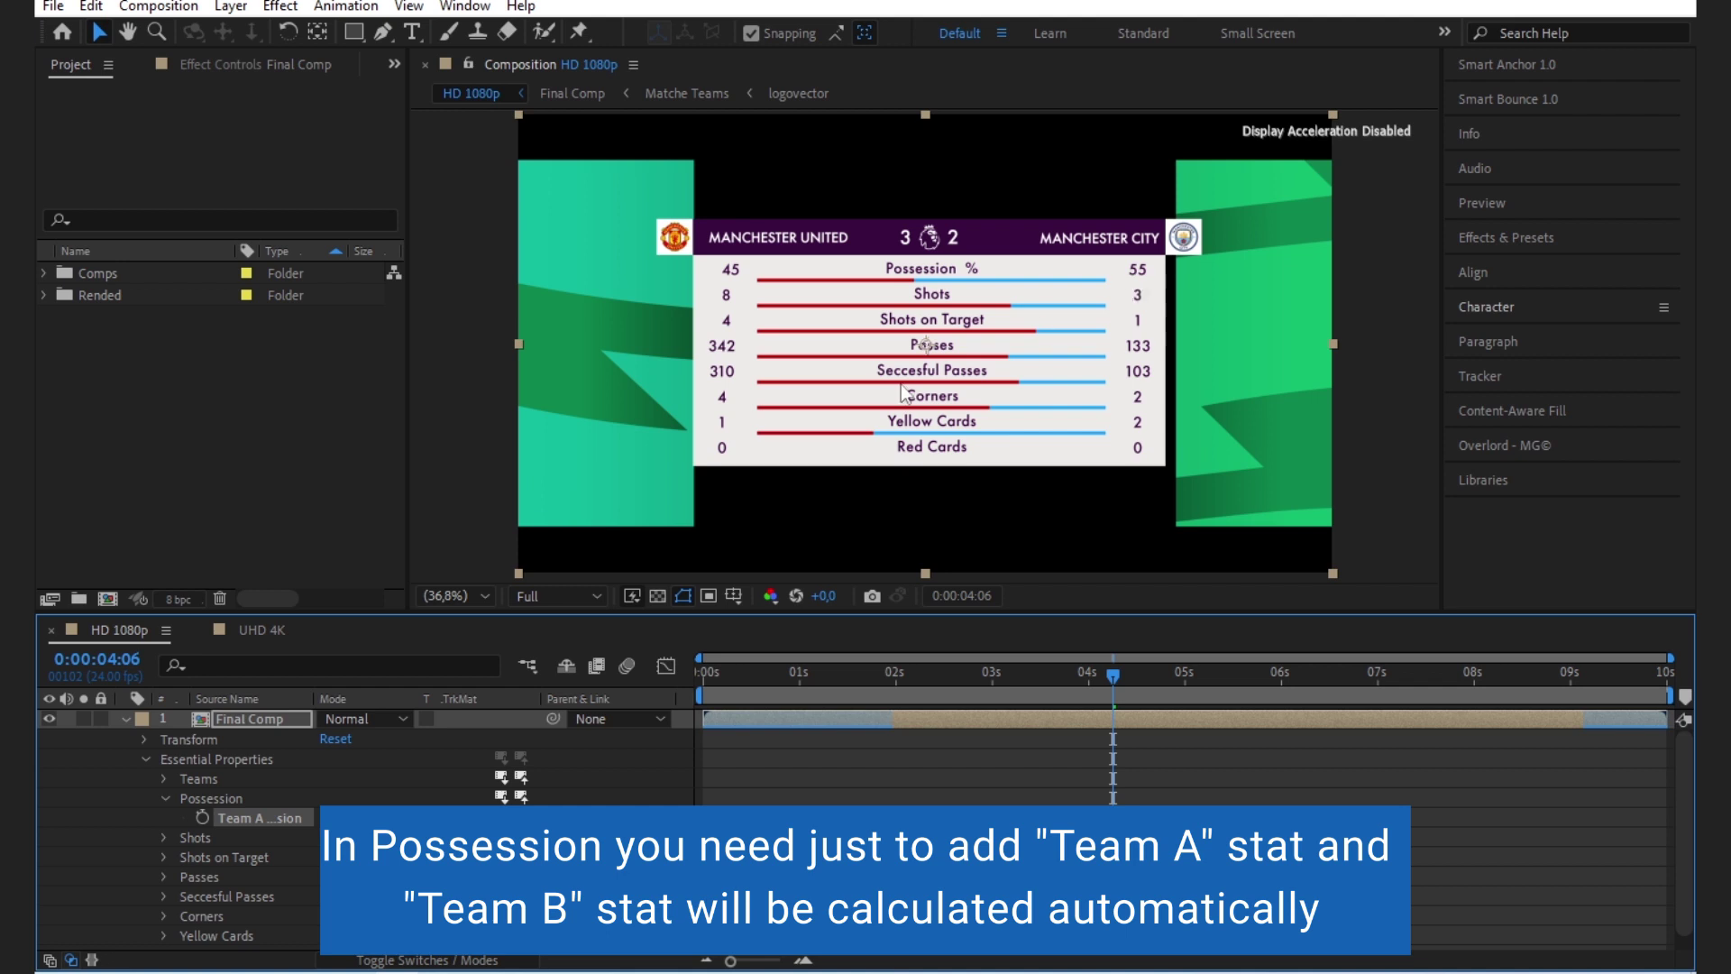
# - Set shots to 5 for Team A and 8 for Team B
pyautogui.click(164, 797)
pyautogui.click(164, 817)
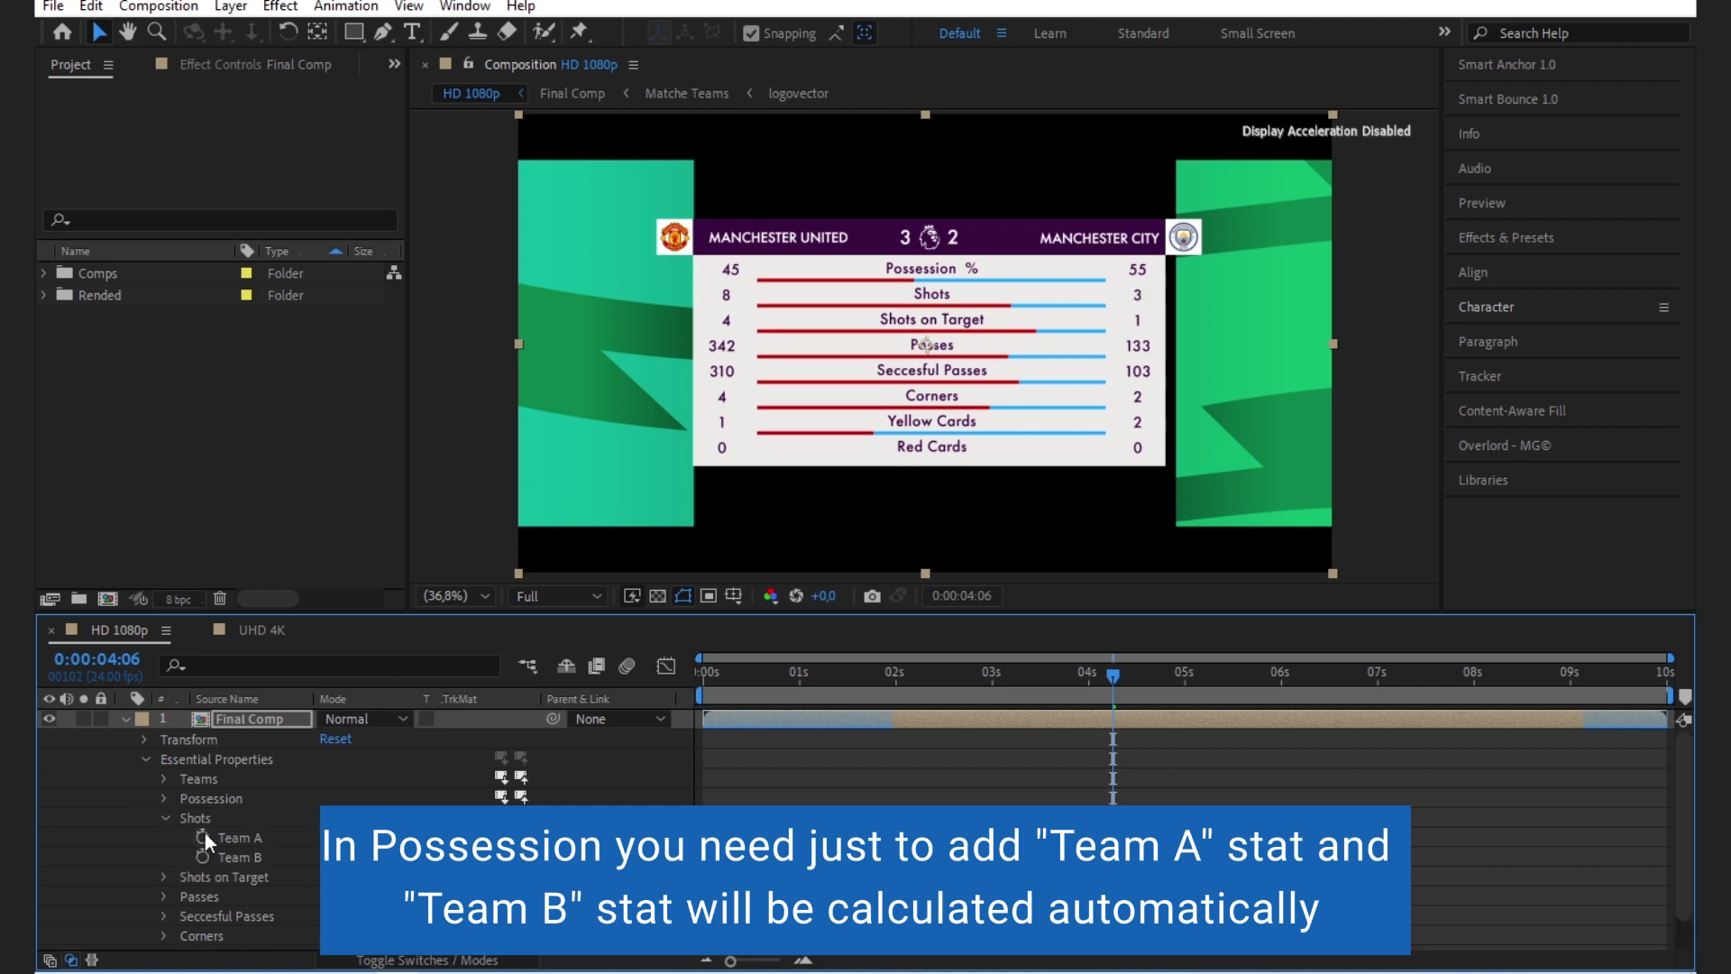
pyautogui.rightClick(251, 838)
pyautogui.click(366, 501)
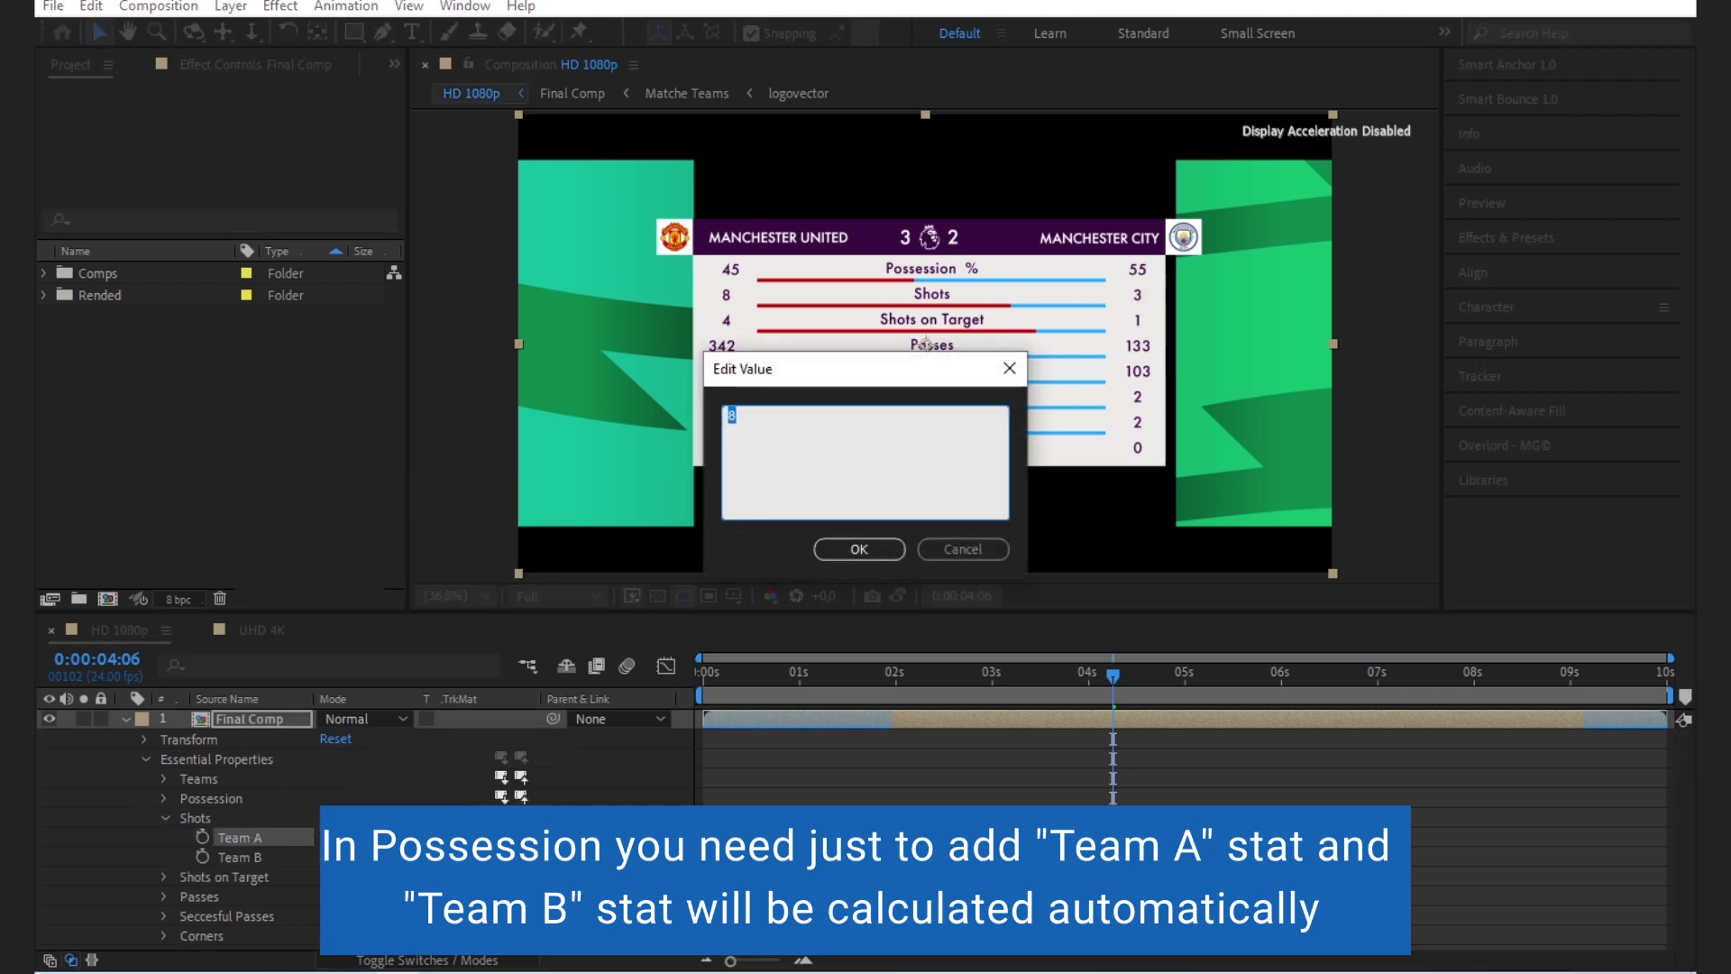
pyautogui.click(822, 544)
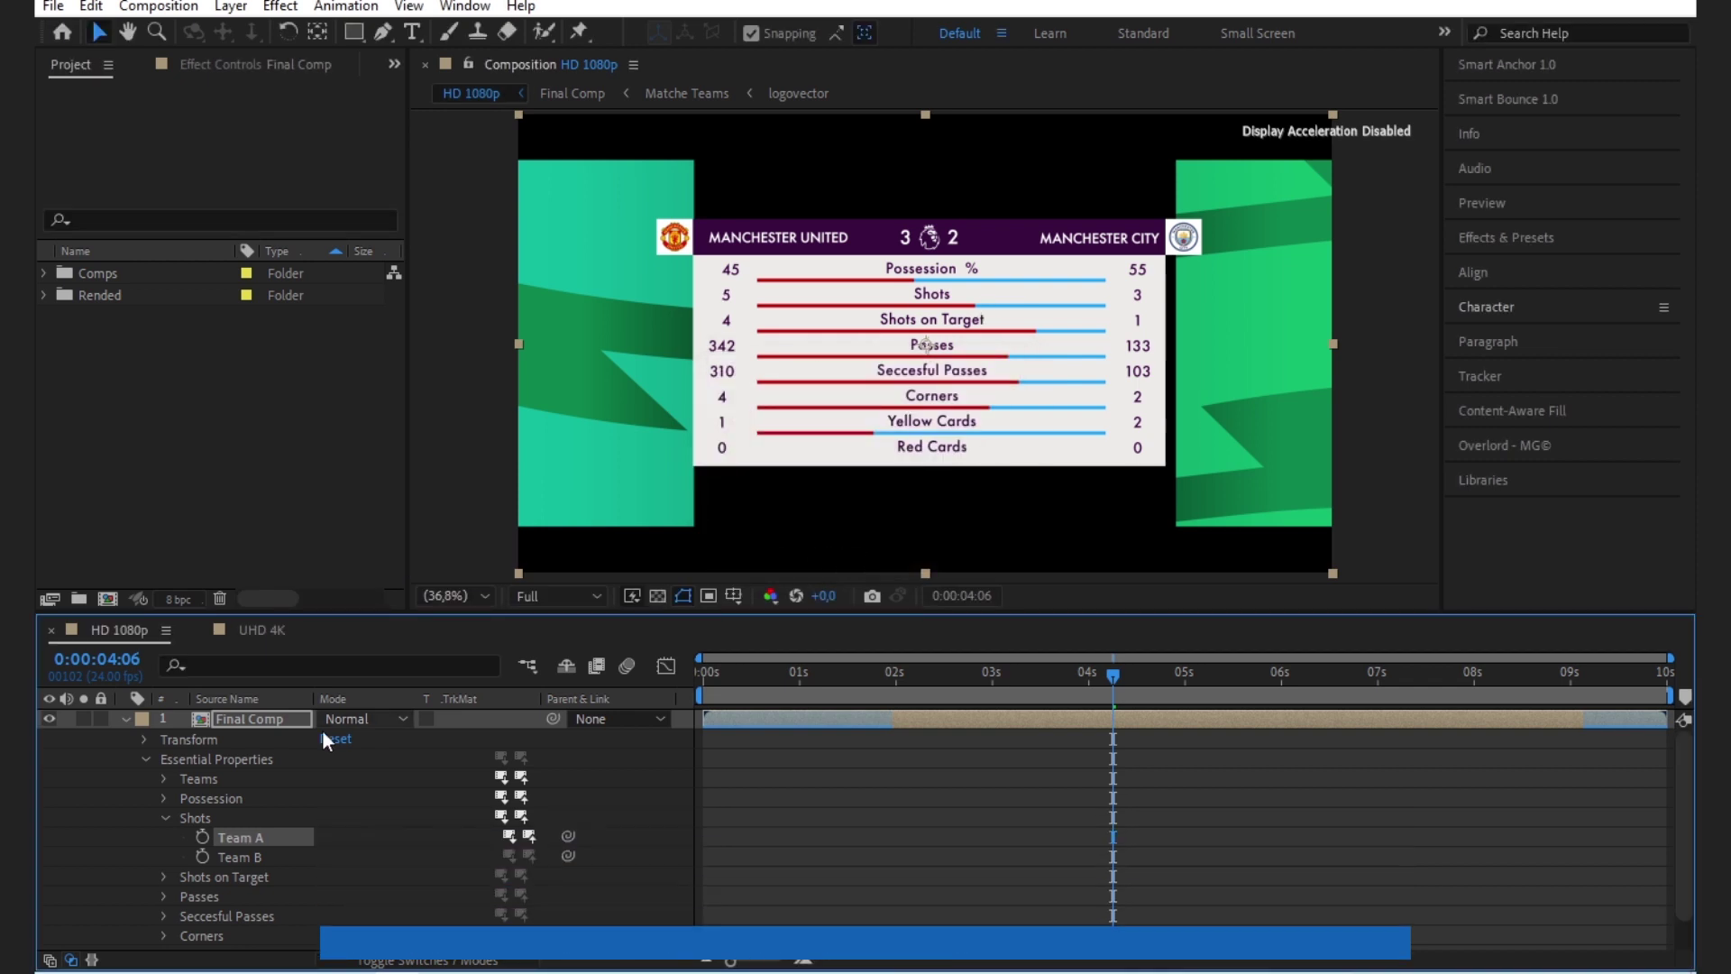
pyautogui.rightClick(261, 851)
pyautogui.click(388, 511)
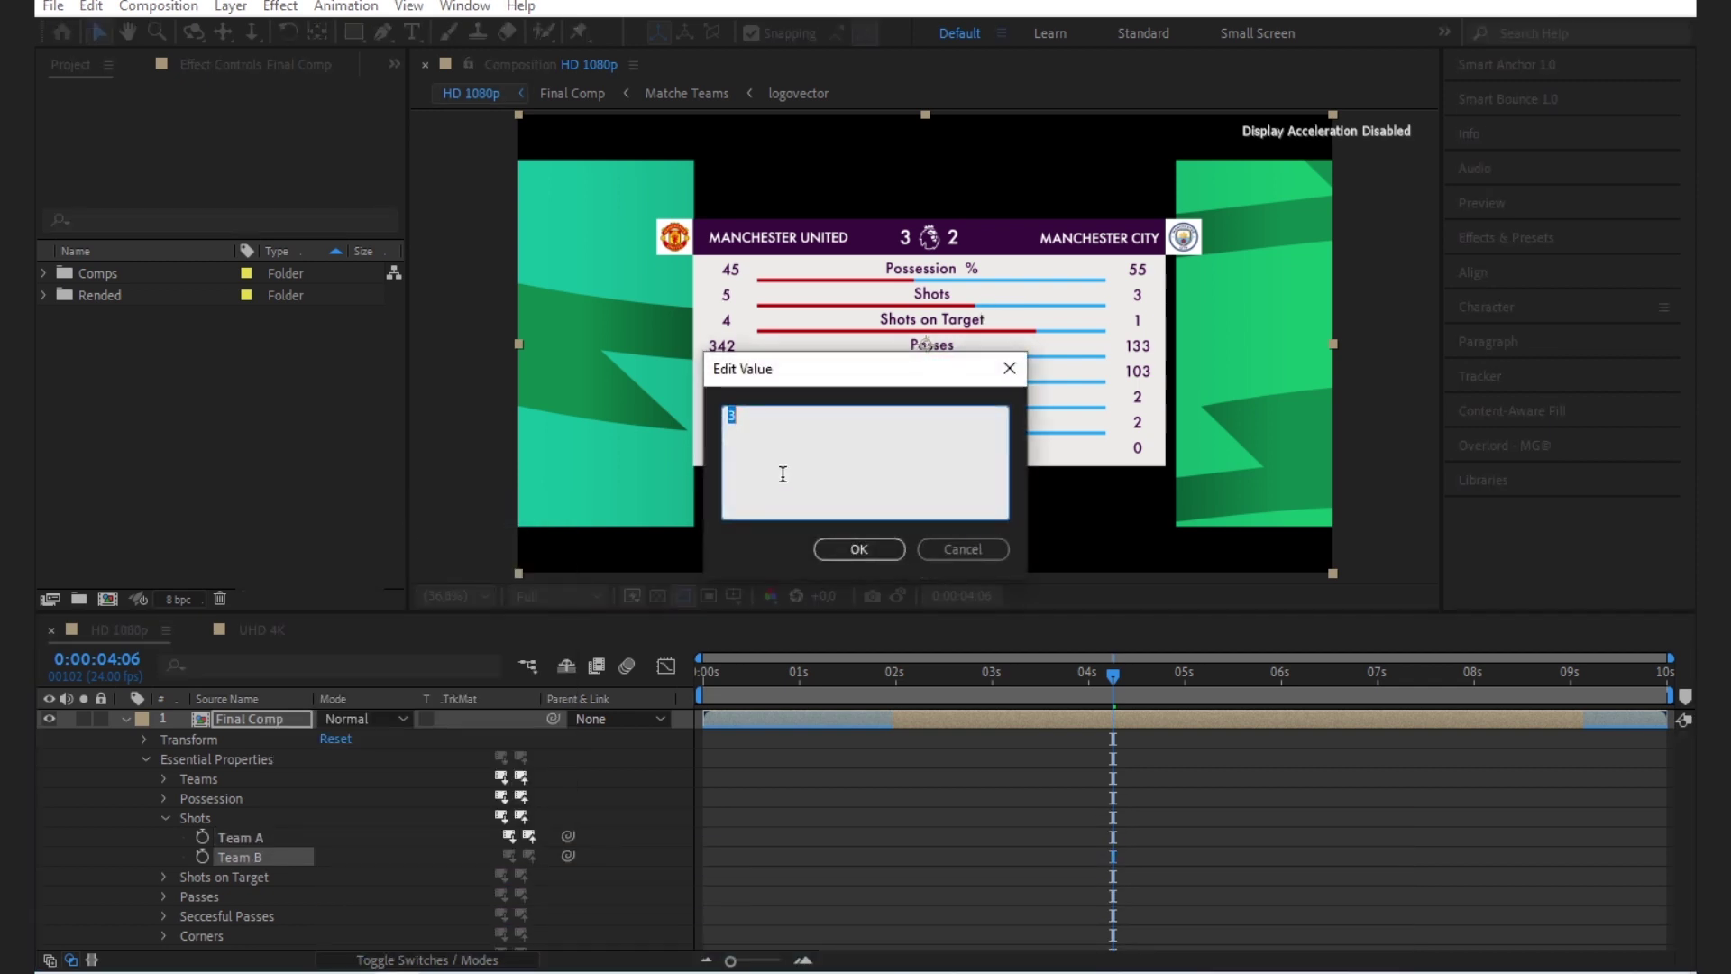
pyautogui.click(859, 549)
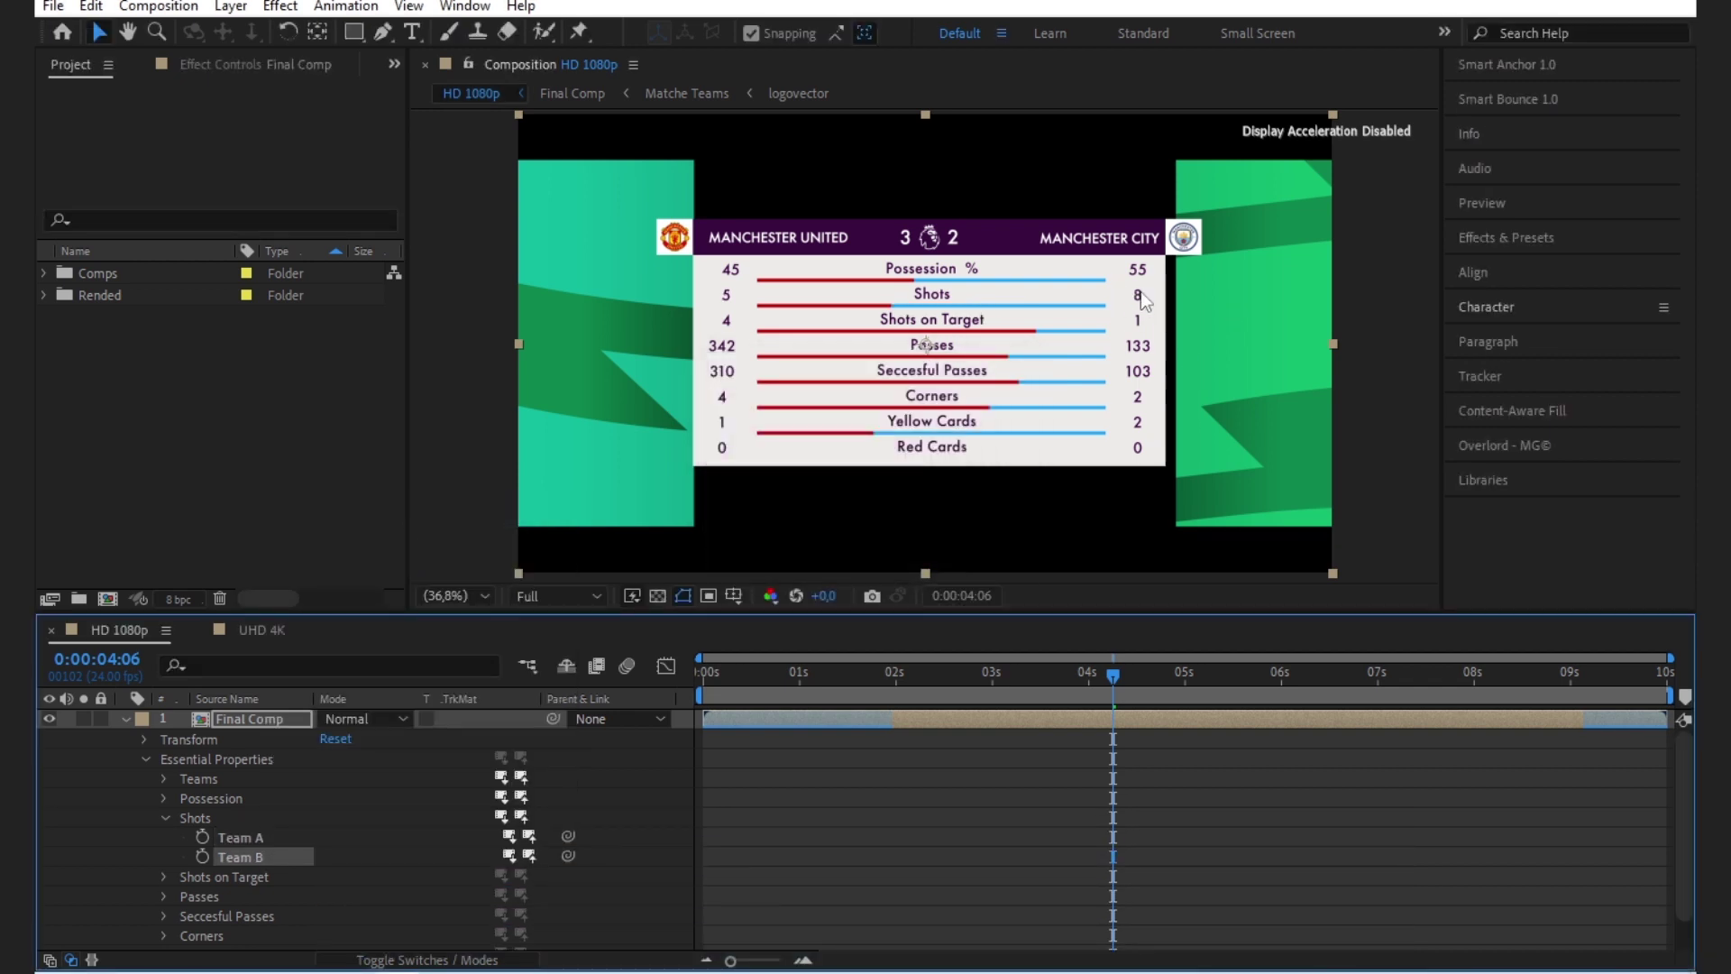
# - Set Team A's Red Cards to 2 and confirm Team B's Red Cards value
pyautogui.click(180, 816)
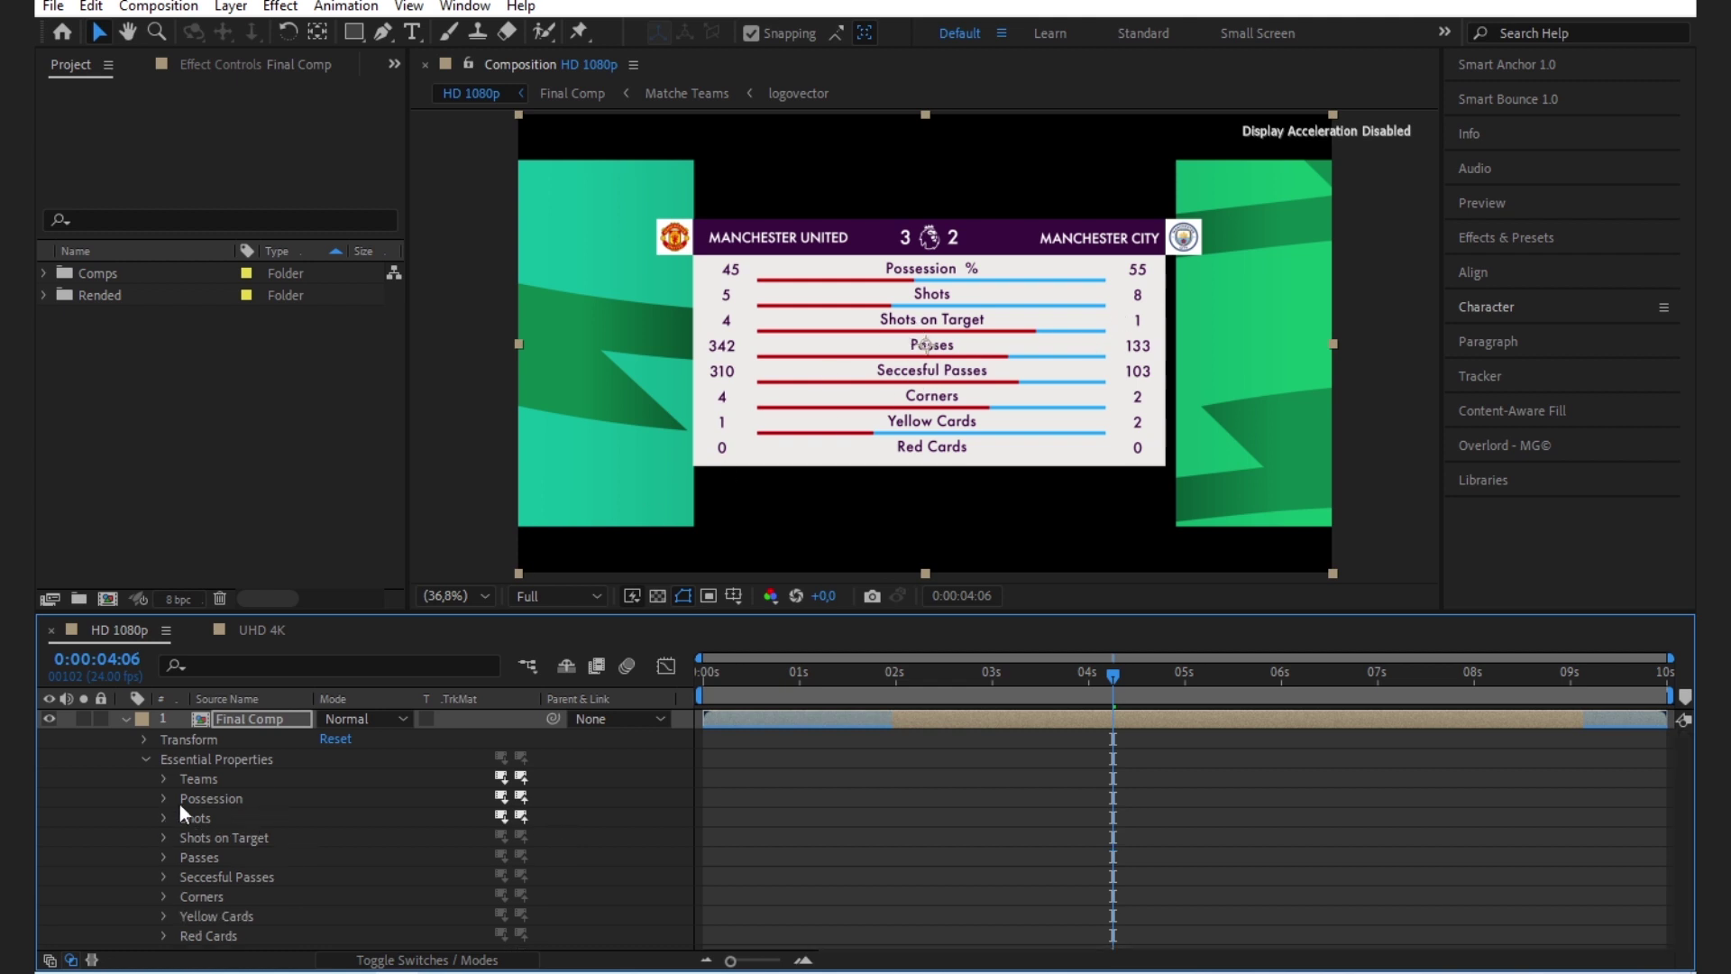
pyautogui.click(161, 933)
pyautogui.rightClick(241, 919)
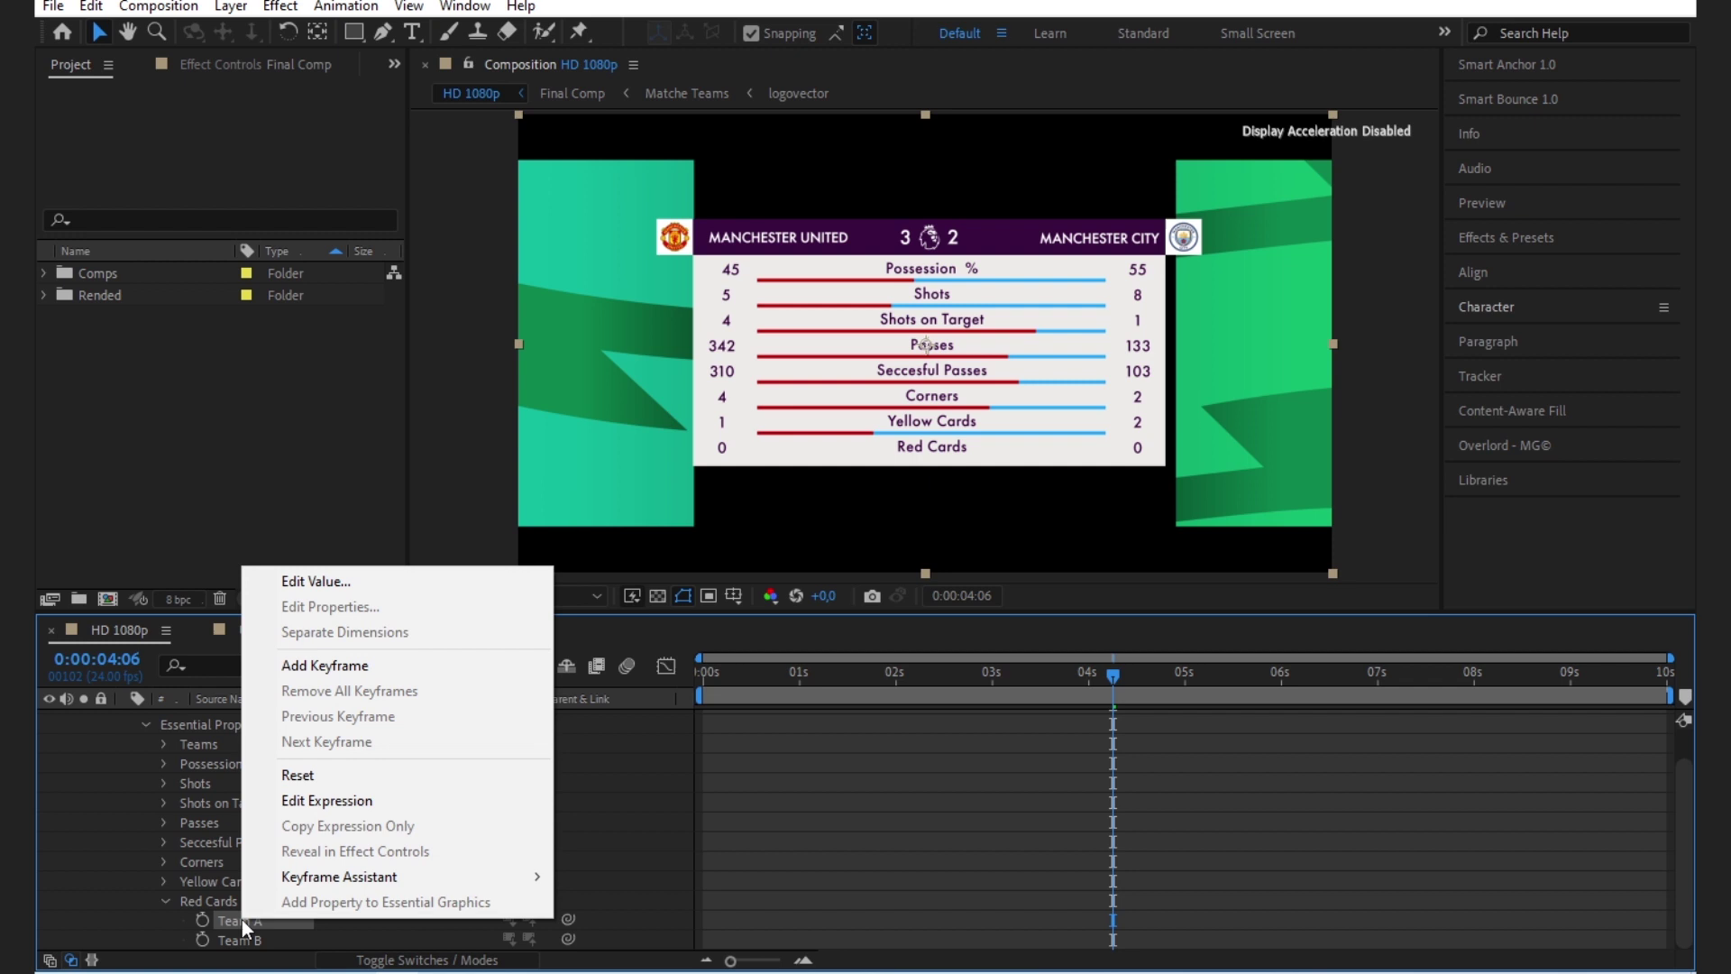
pyautogui.click(359, 578)
pyautogui.click(860, 549)
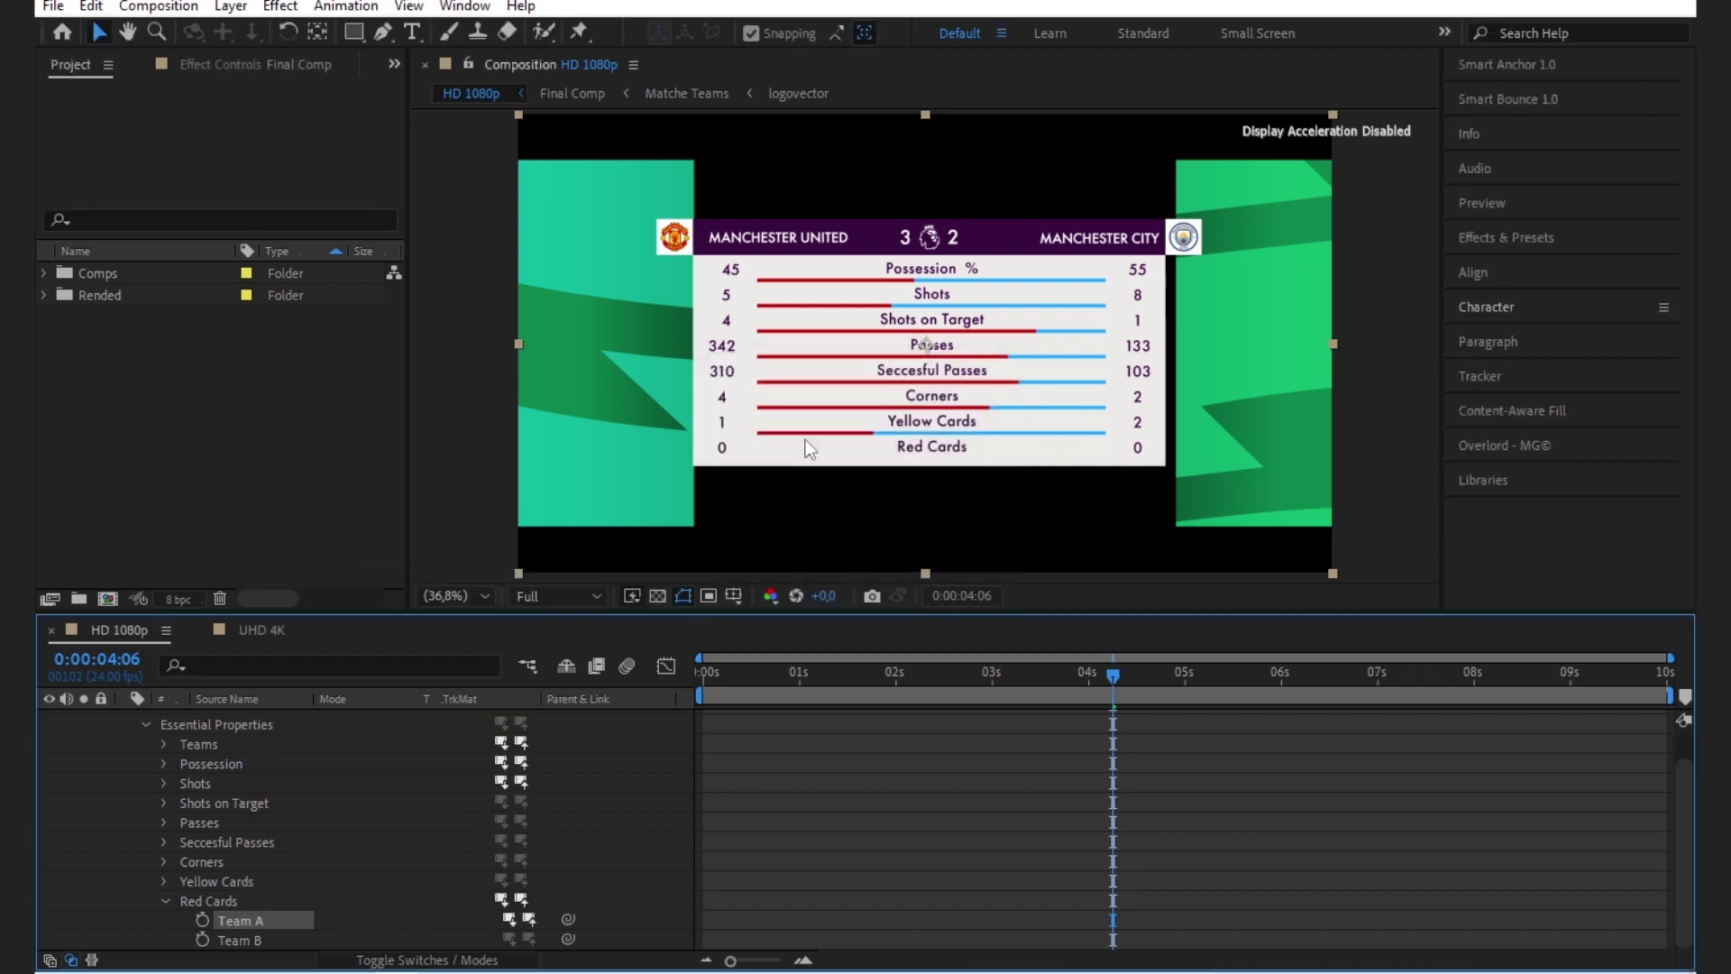
pyautogui.rightClick(253, 938)
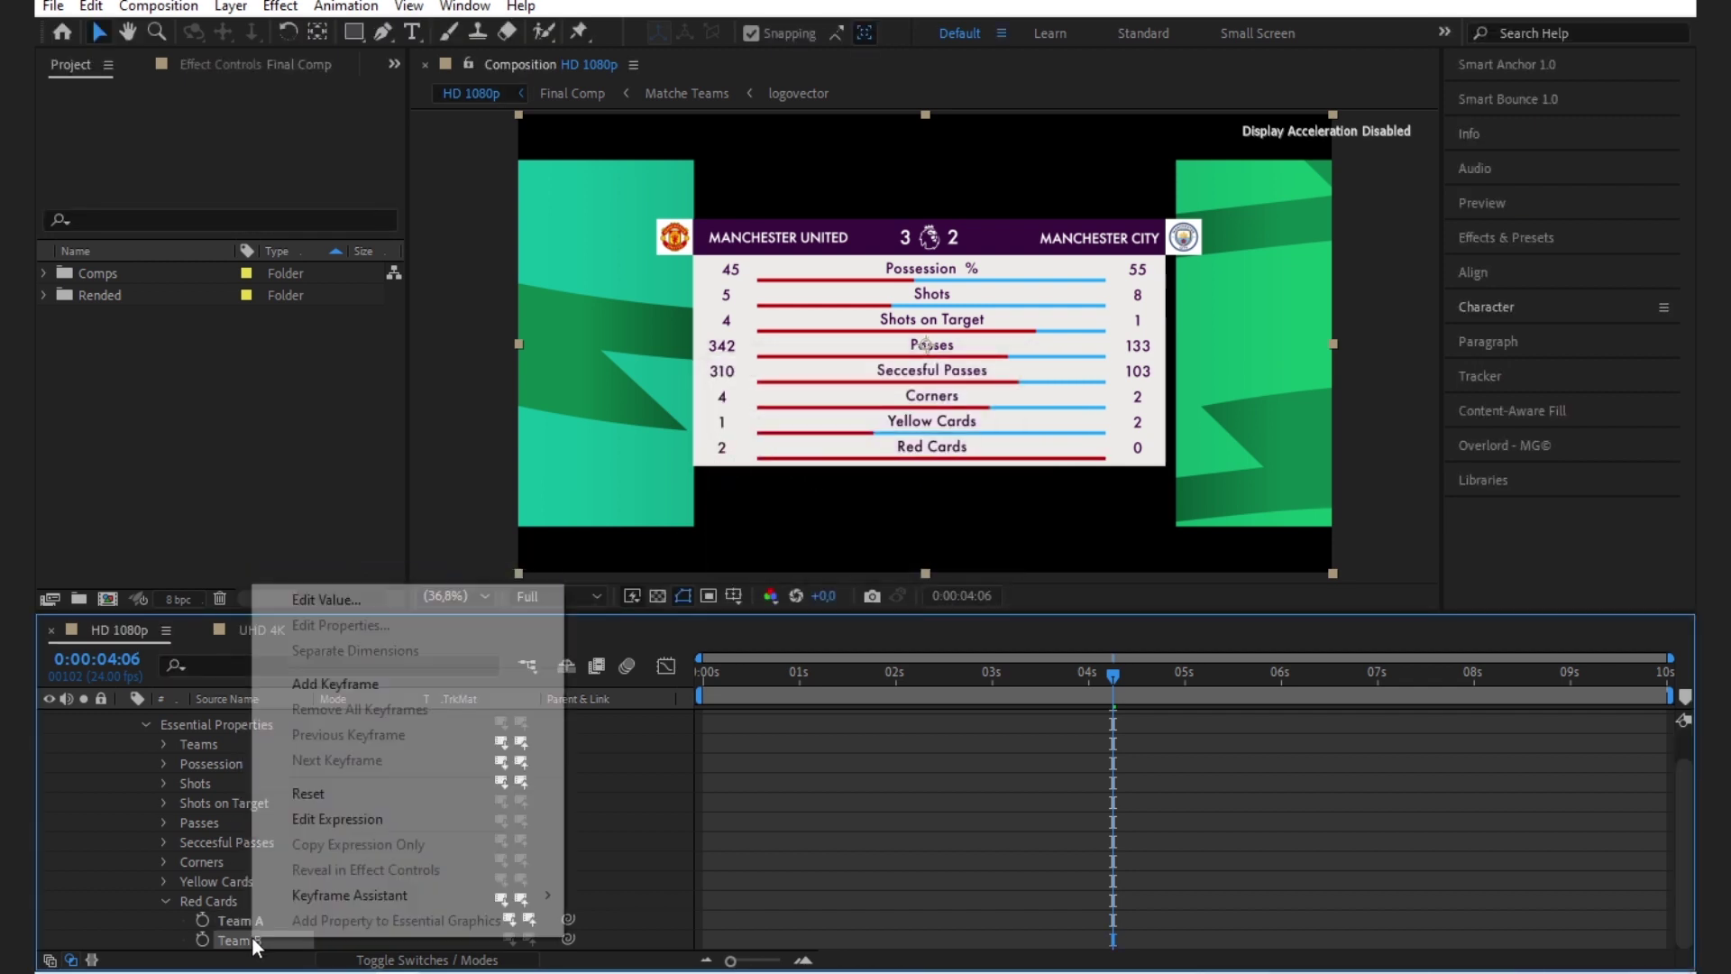
pyautogui.click(361, 606)
pyautogui.click(874, 549)
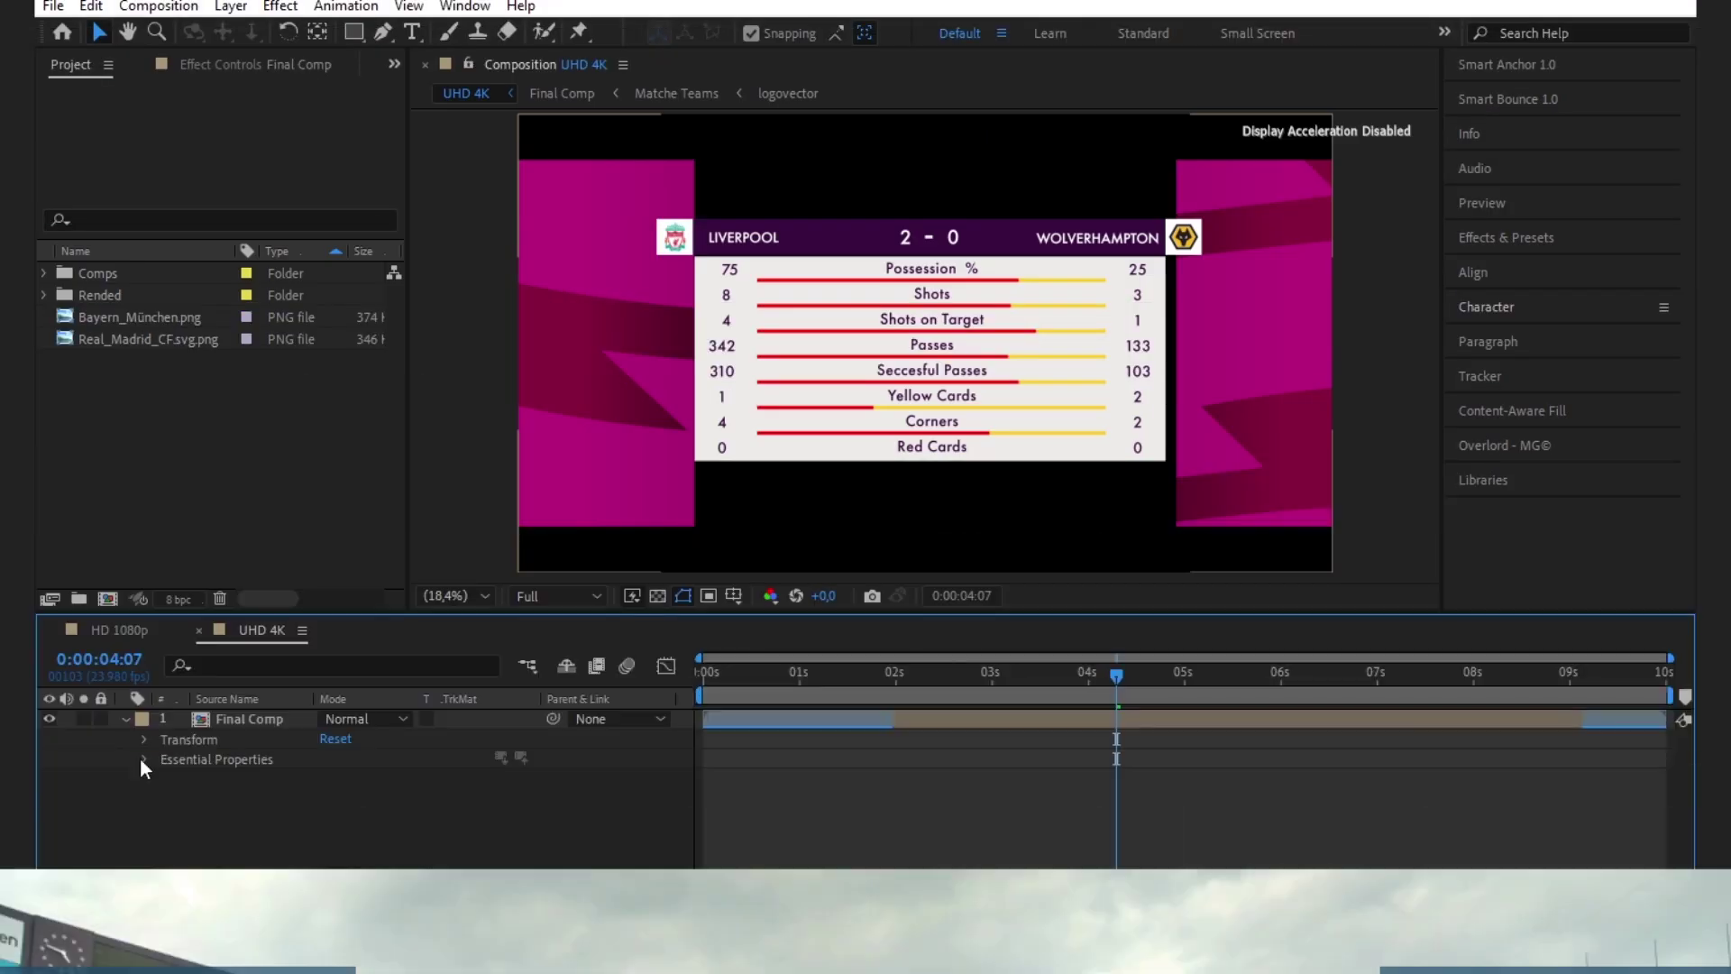
# - Rename Team A to REAL MADRID
pyautogui.click(163, 740)
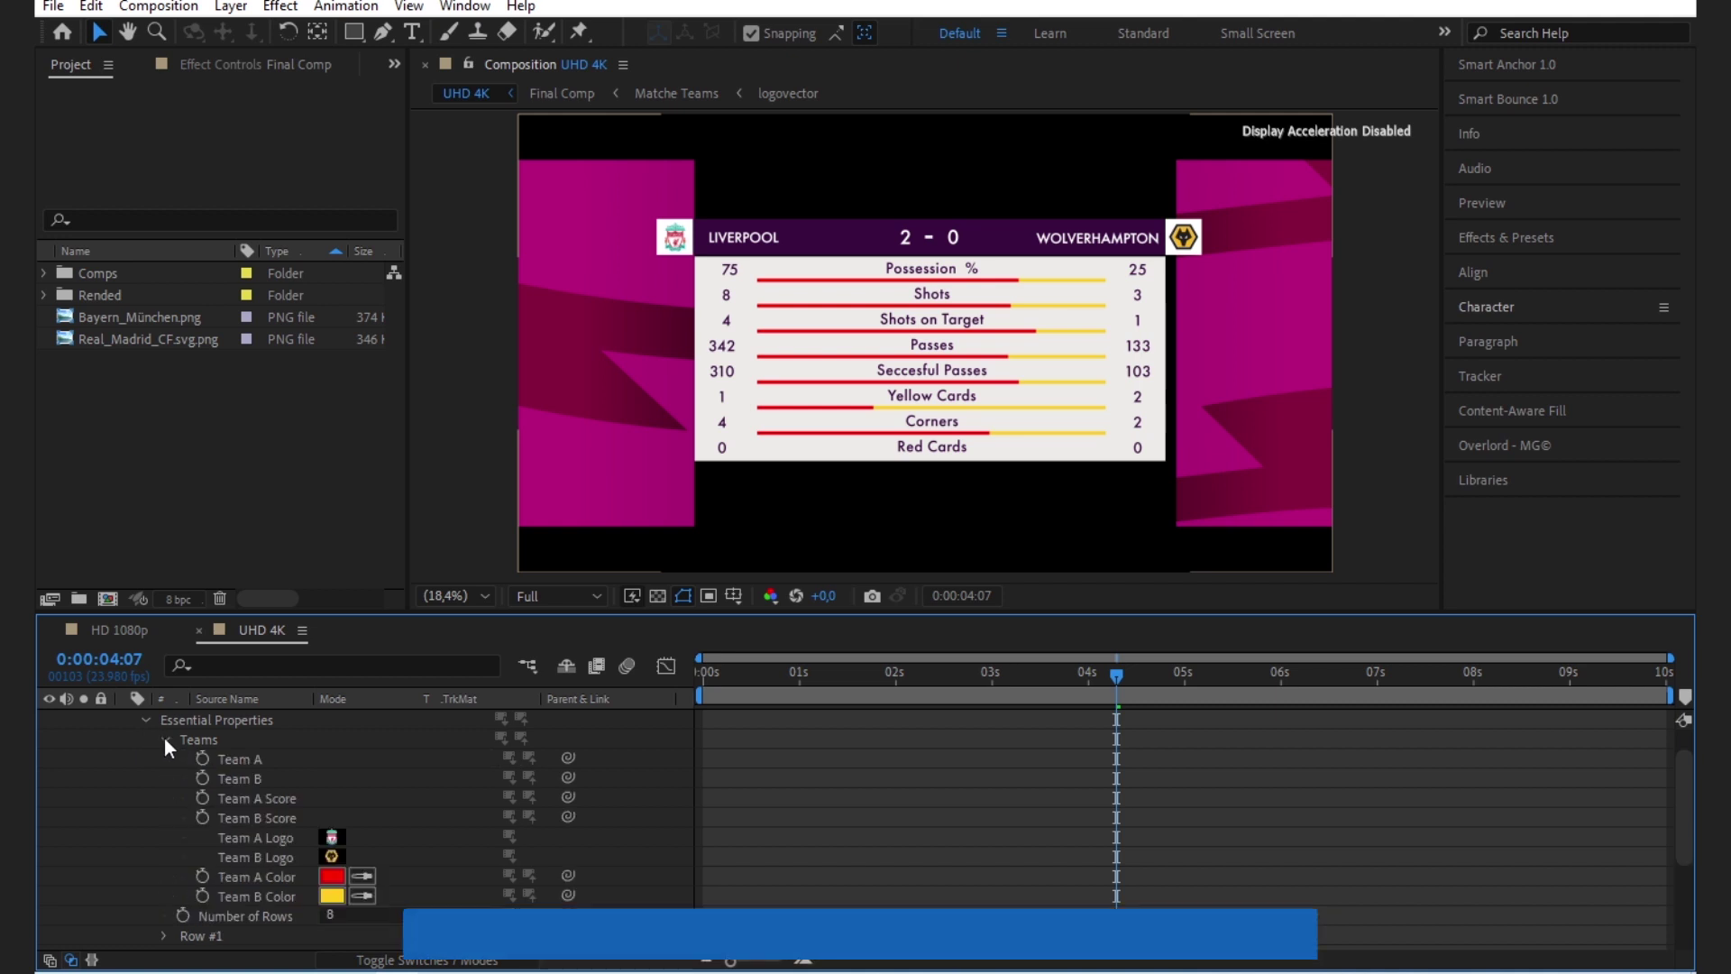
pyautogui.rightClick(253, 759)
pyautogui.click(327, 419)
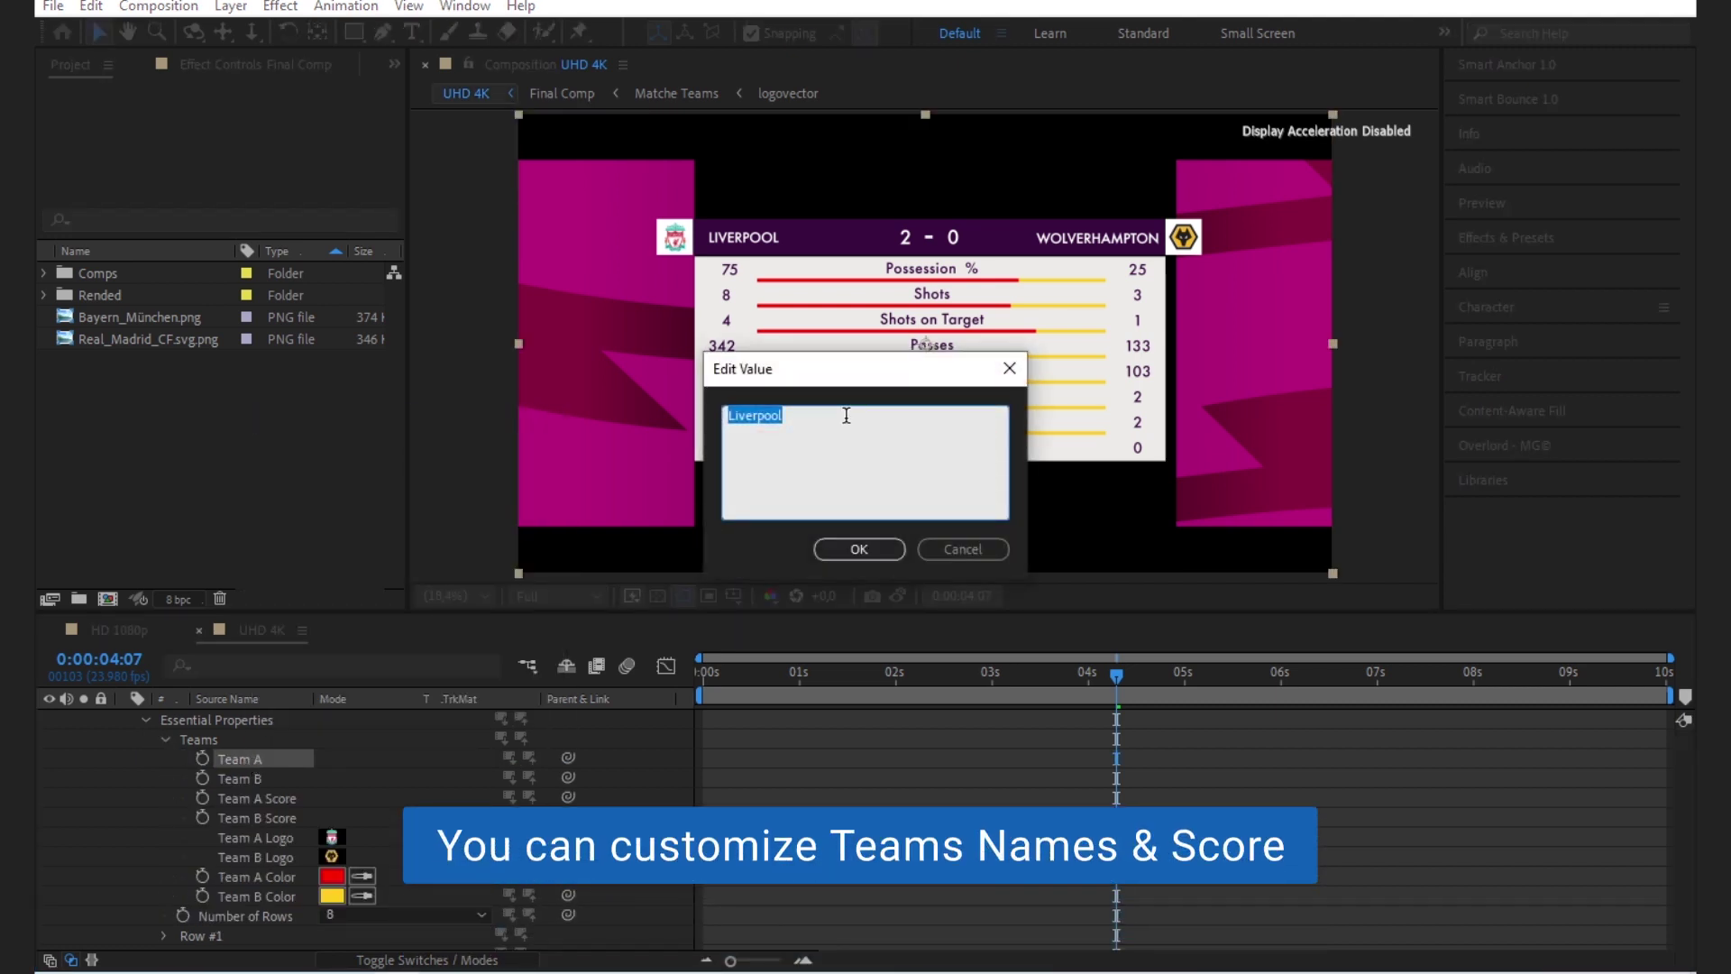
pyautogui.write('Real Madrid')
pyautogui.click(859, 549)
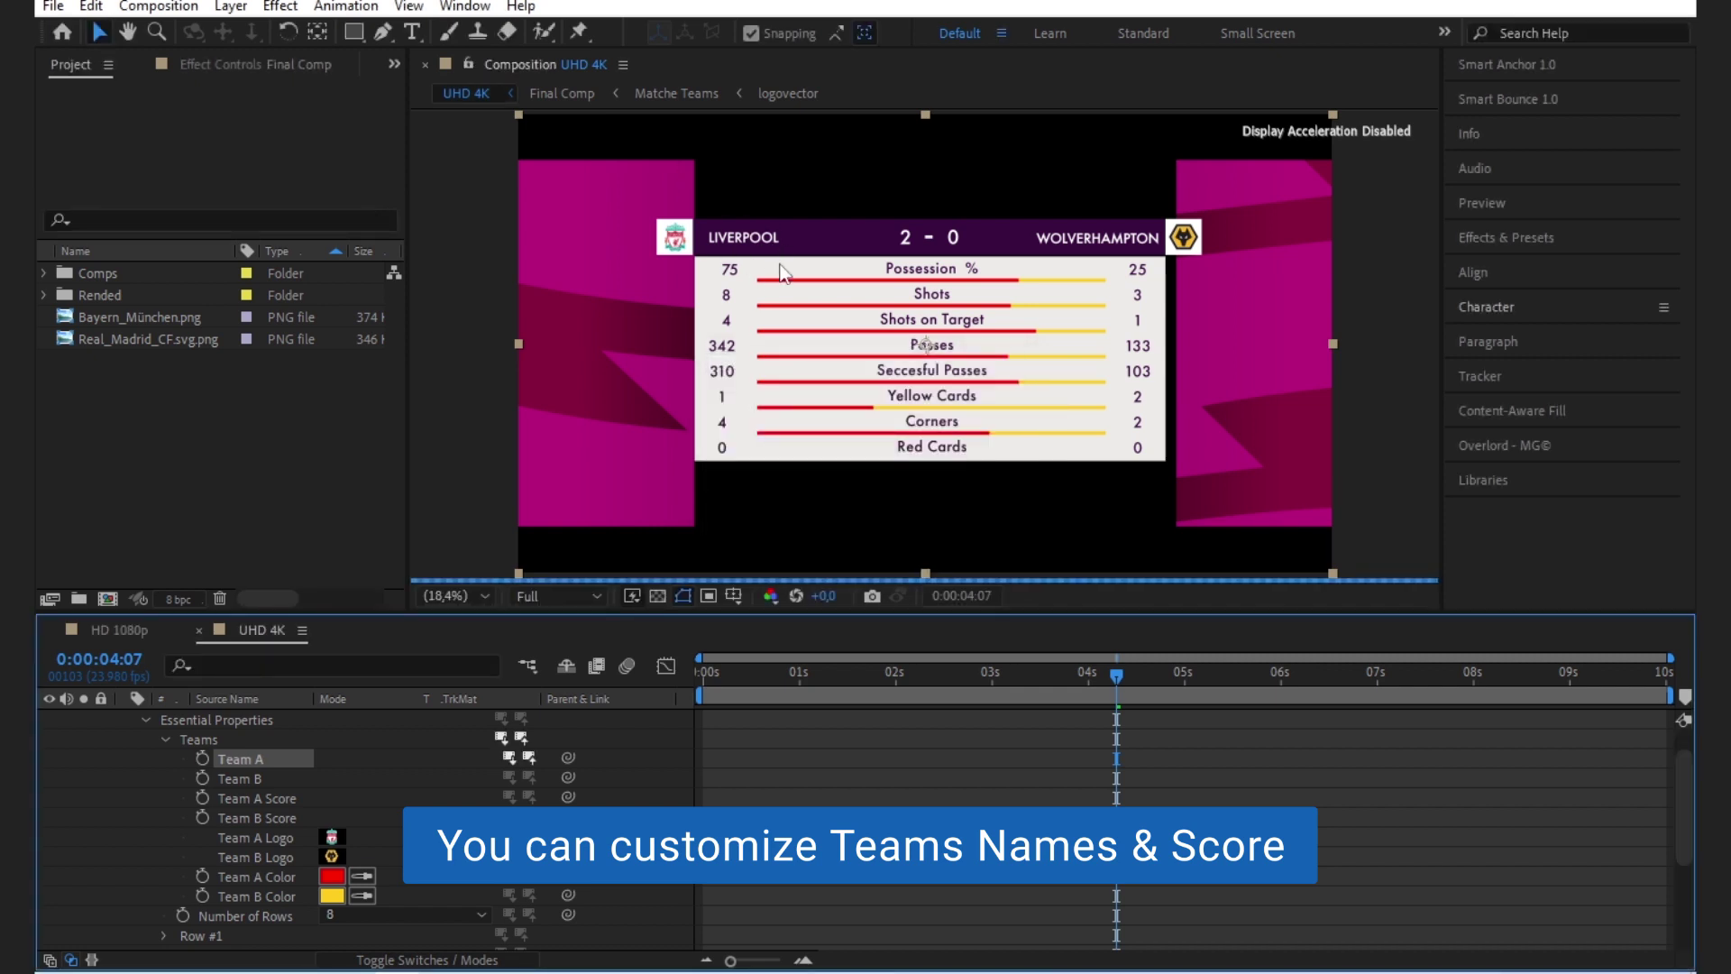
# - Rename Team B to BAYERN MUNICH, replacing the mistyped Liverpool text
pyautogui.rightClick(251, 781)
pyautogui.click(363, 446)
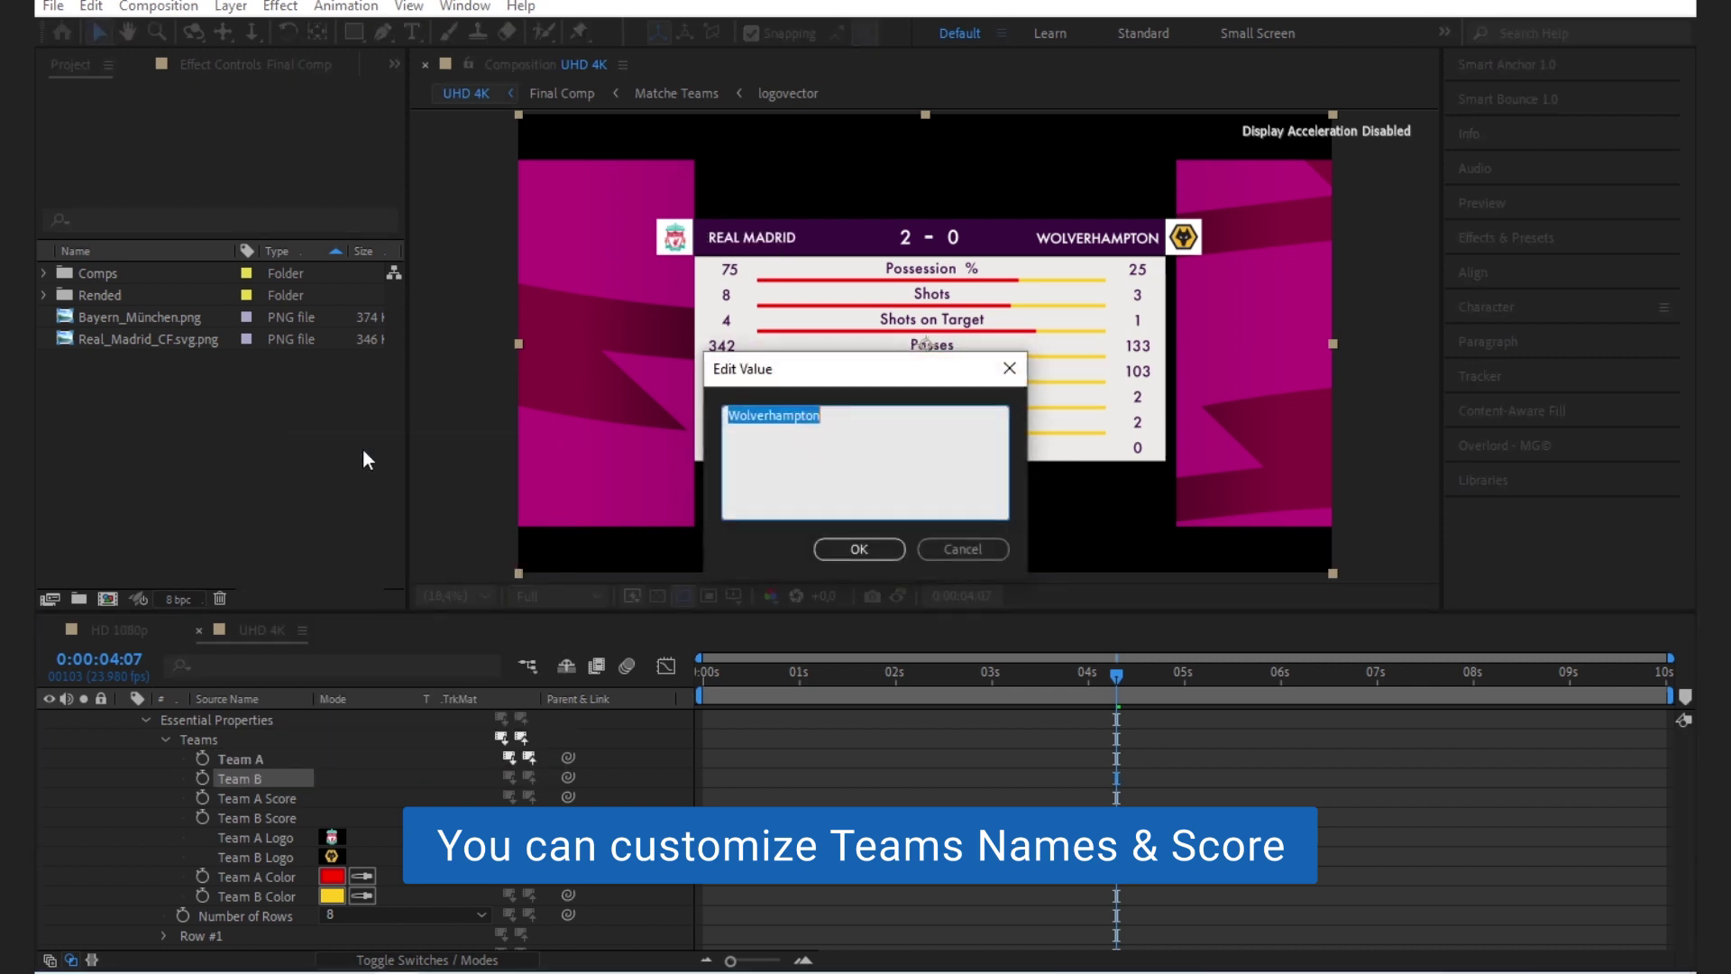
pyautogui.write('Liverpoo')
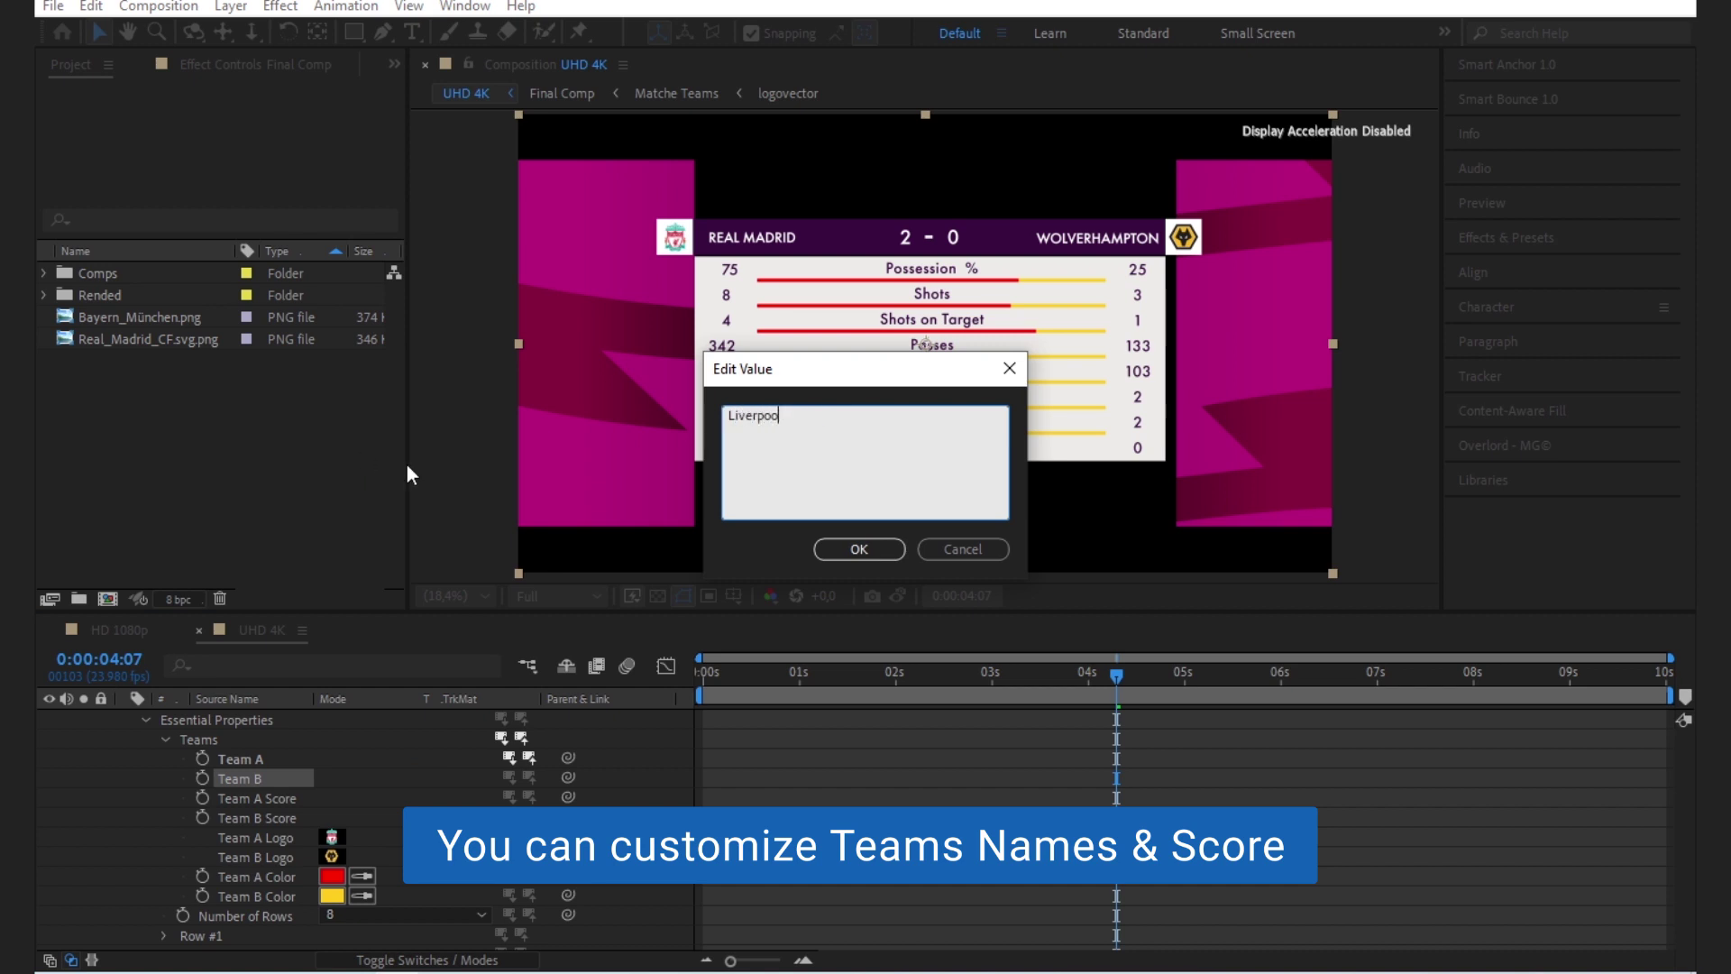
pyautogui.hotkey('ctrl', 'a')
pyautogui.press('BackSpace')
pyautogui.write('Bayern Muni')
pyautogui.click(867, 558)
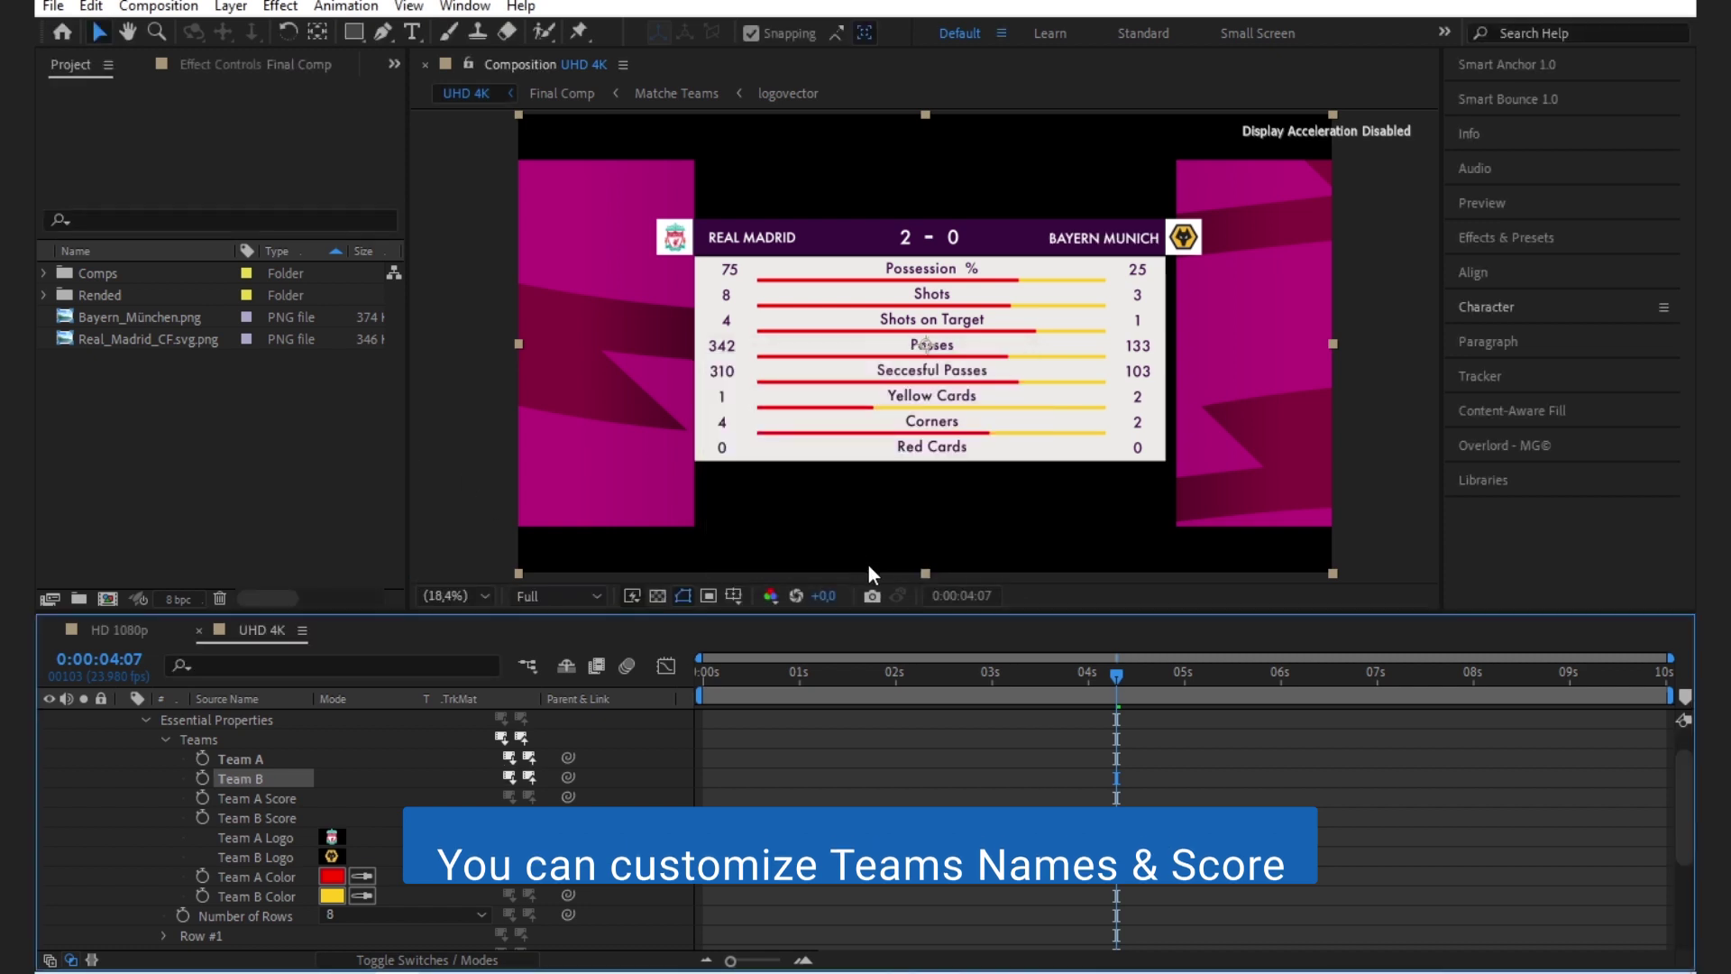
# - Set the score to 3 for Team A and 1 for Team B
pyautogui.rightClick(270, 802)
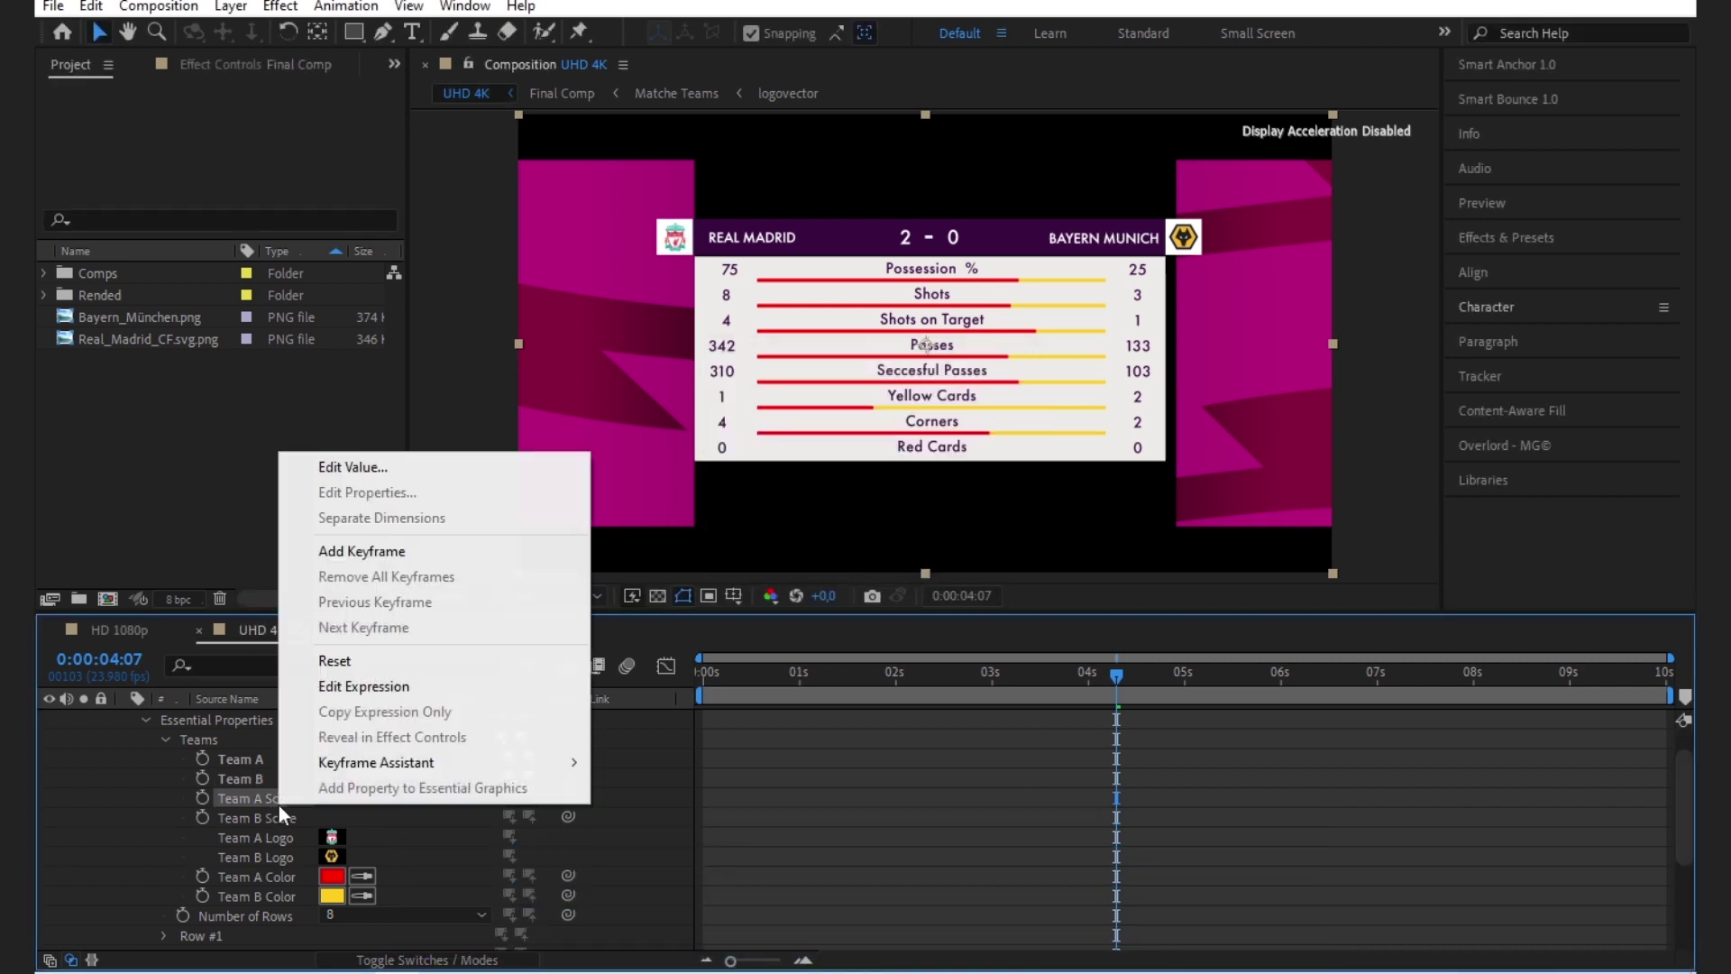
pyautogui.click(390, 454)
pyautogui.write('3')
pyautogui.click(860, 549)
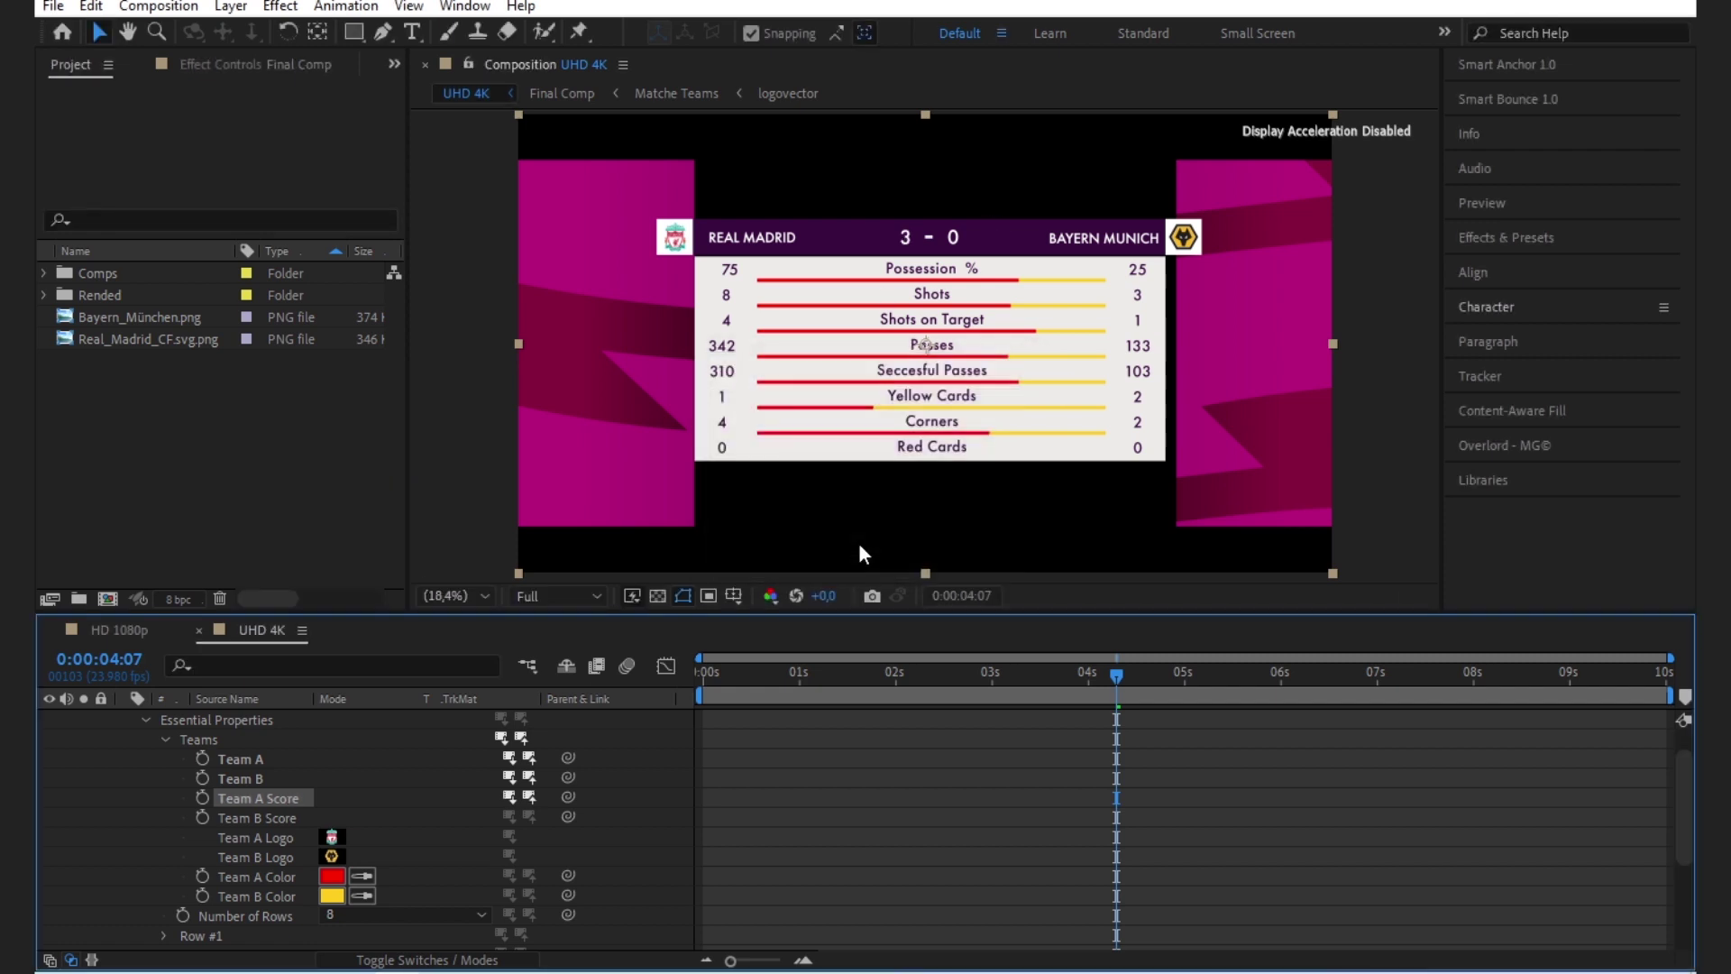
pyautogui.rightClick(297, 811)
pyautogui.click(409, 471)
pyautogui.write('1')
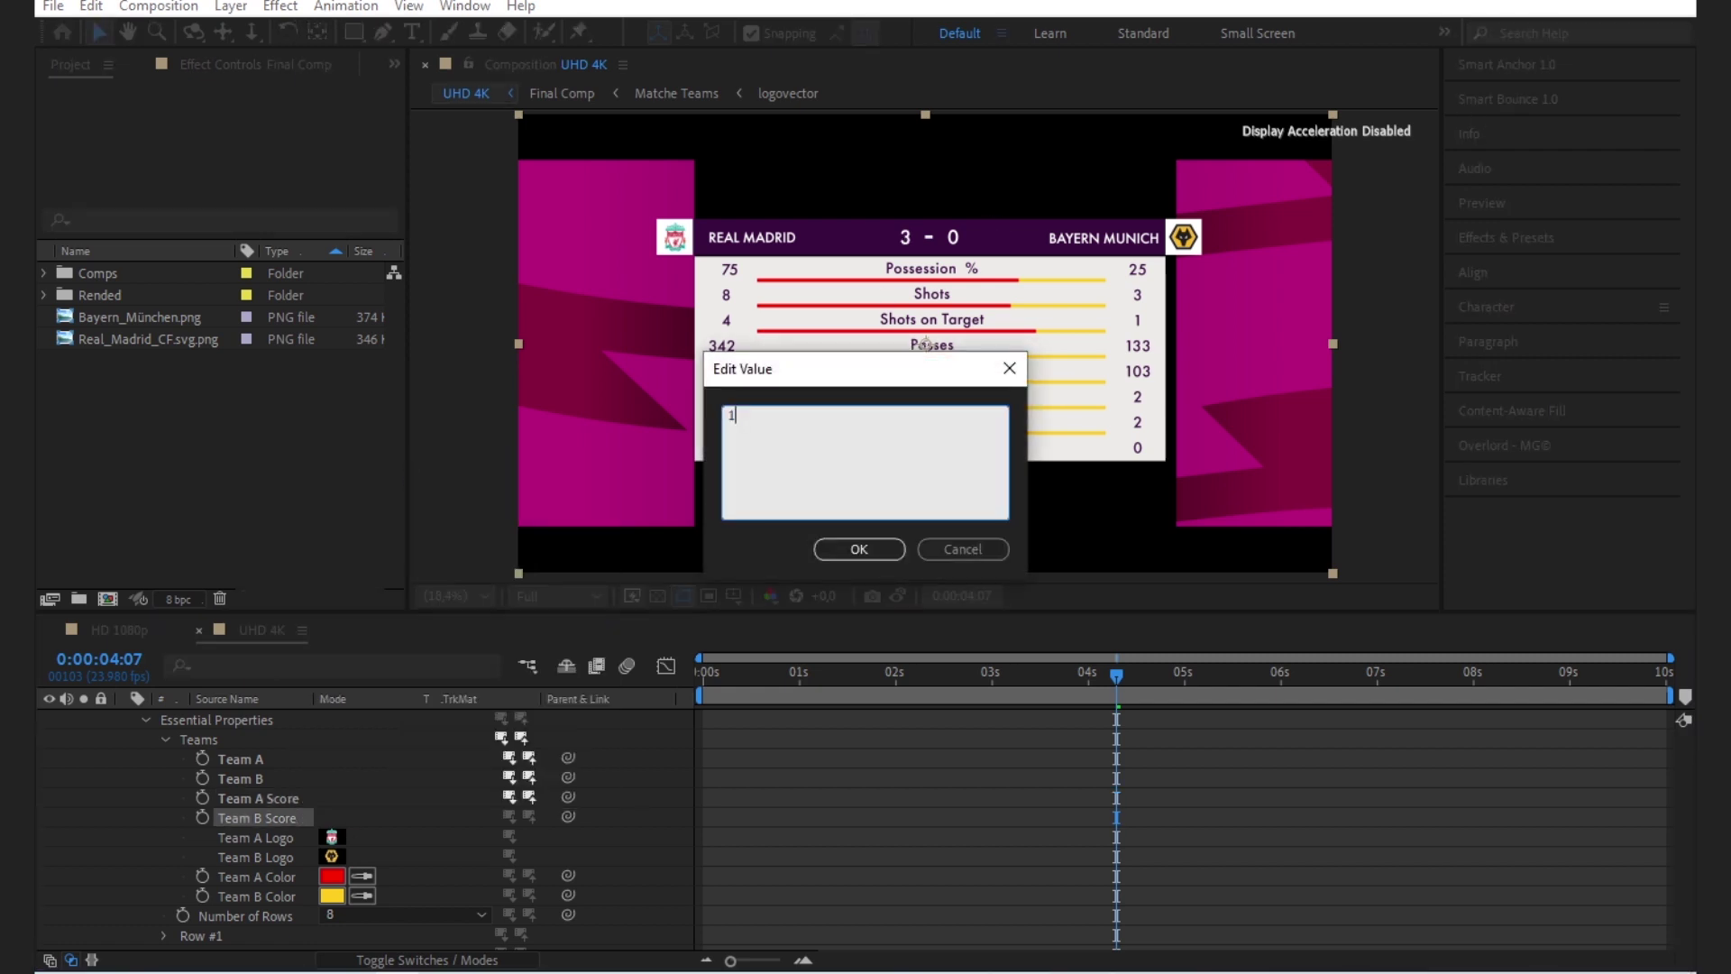
pyautogui.click(864, 555)
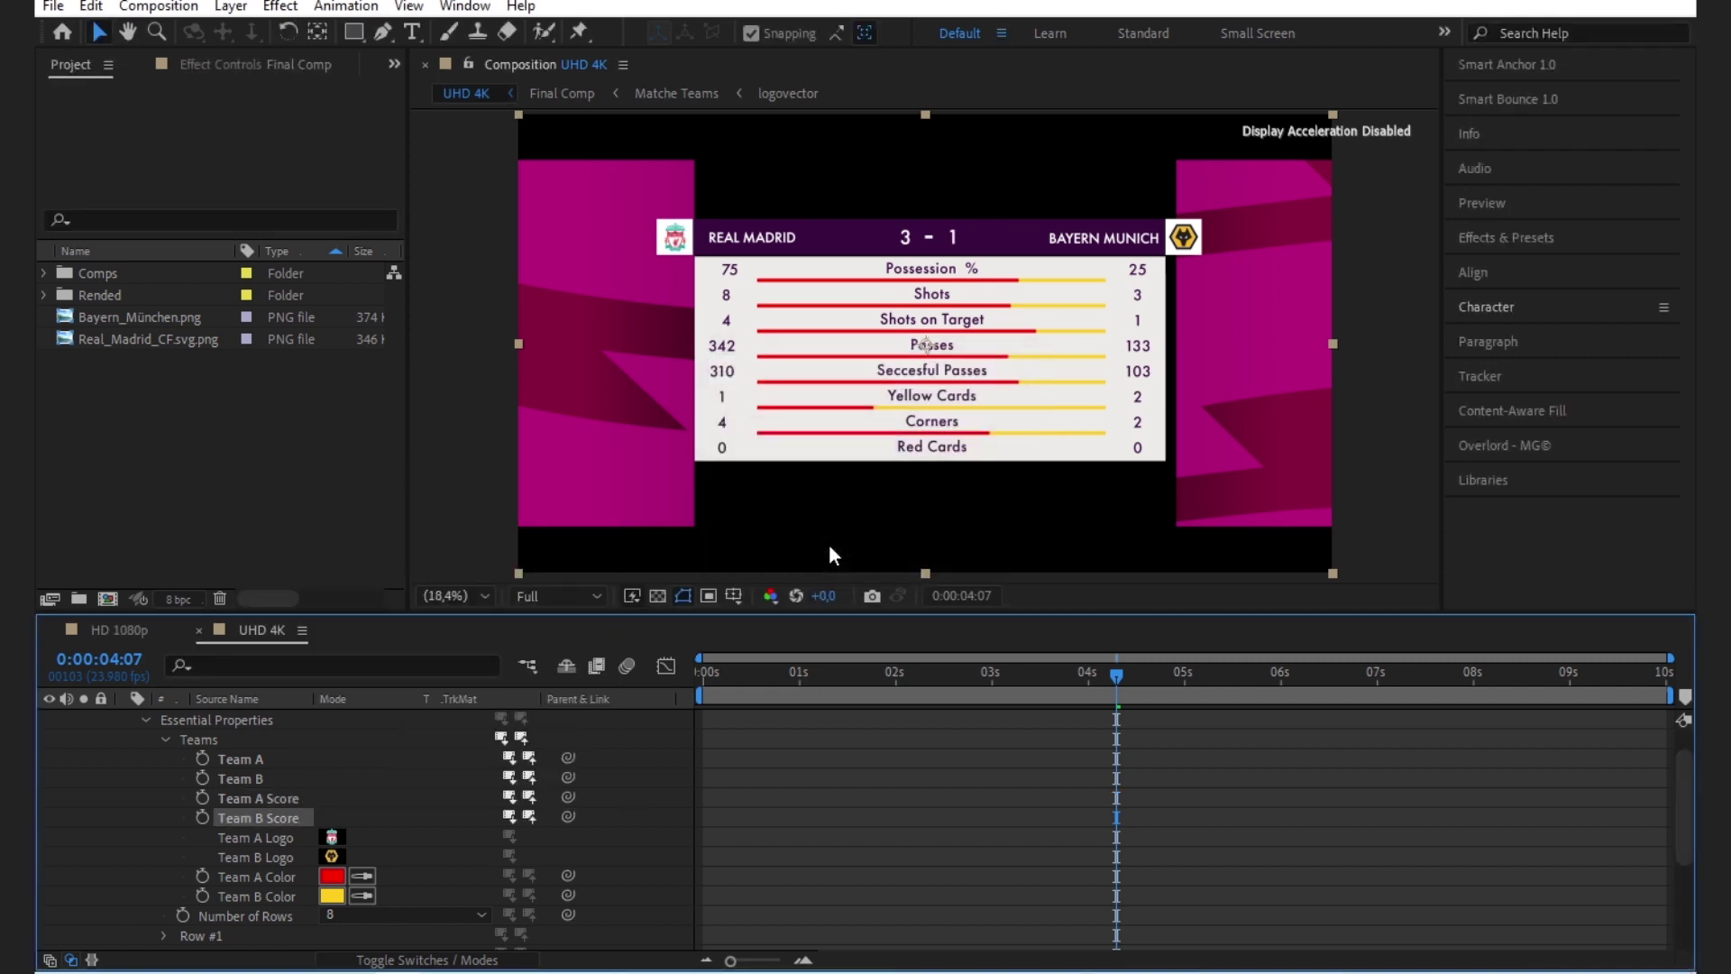
# - Use Real_Madrid_CF.svg.png as Team A Logo and scale the crest down to fit
pyautogui.click(157, 323)
pyautogui.moveTo(110, 343); pyautogui.dragTo(332, 838)
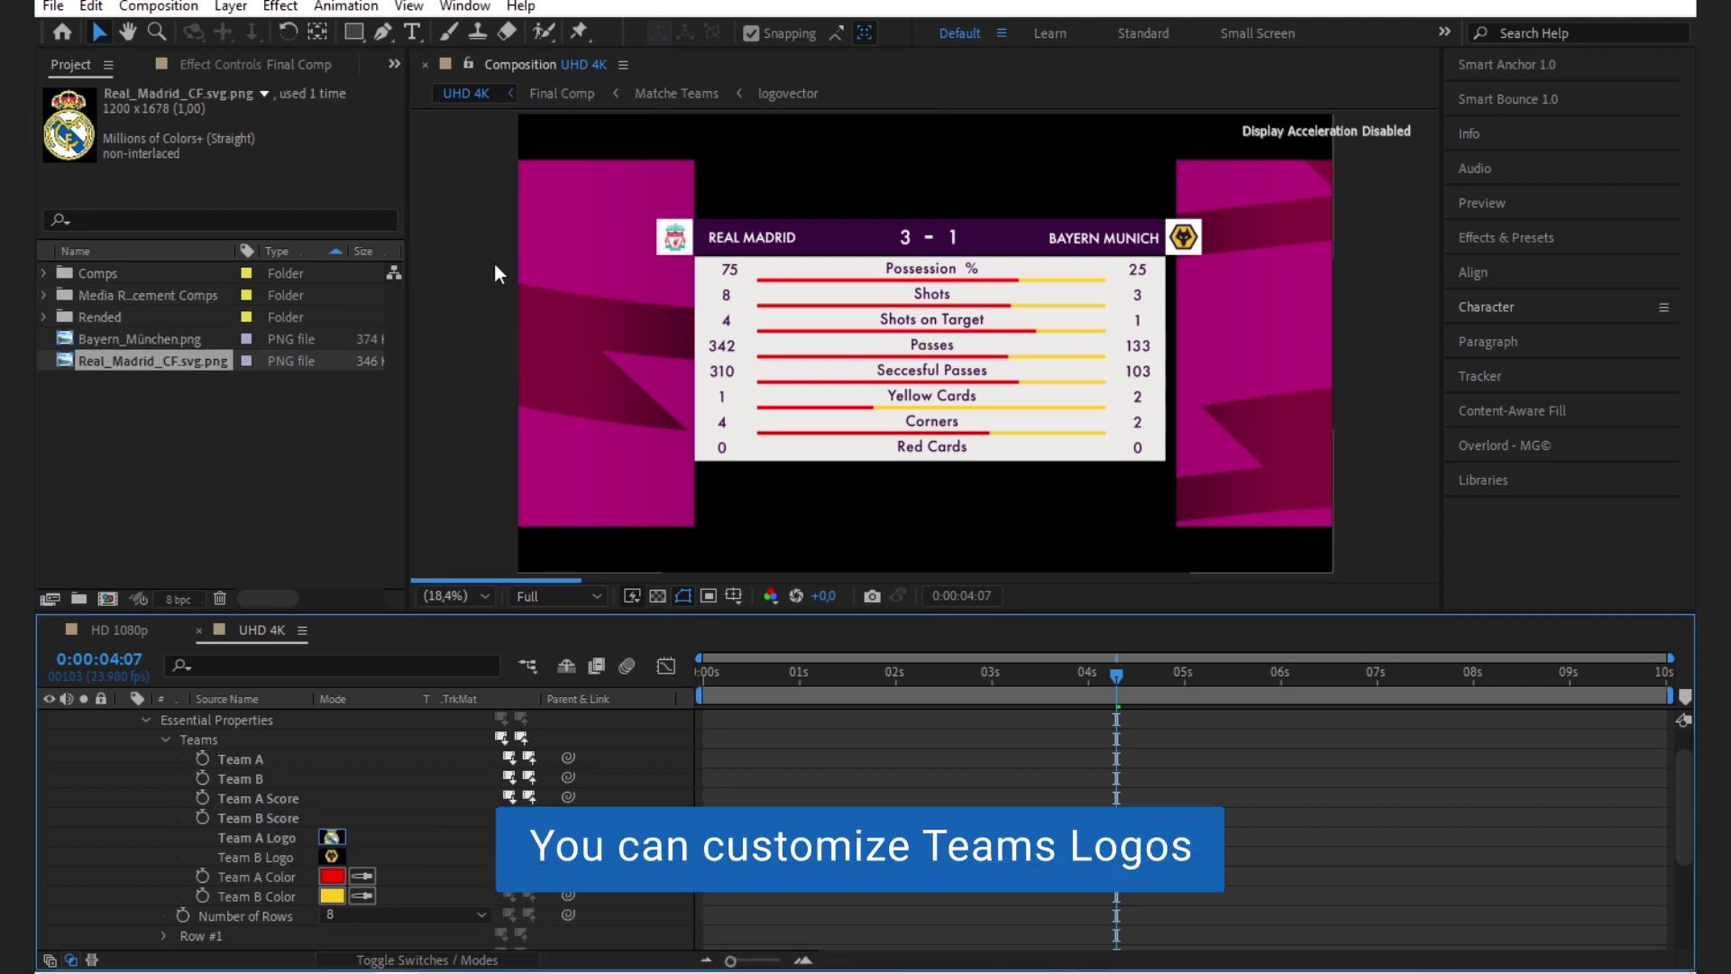
pyautogui.doubleClick(333, 837)
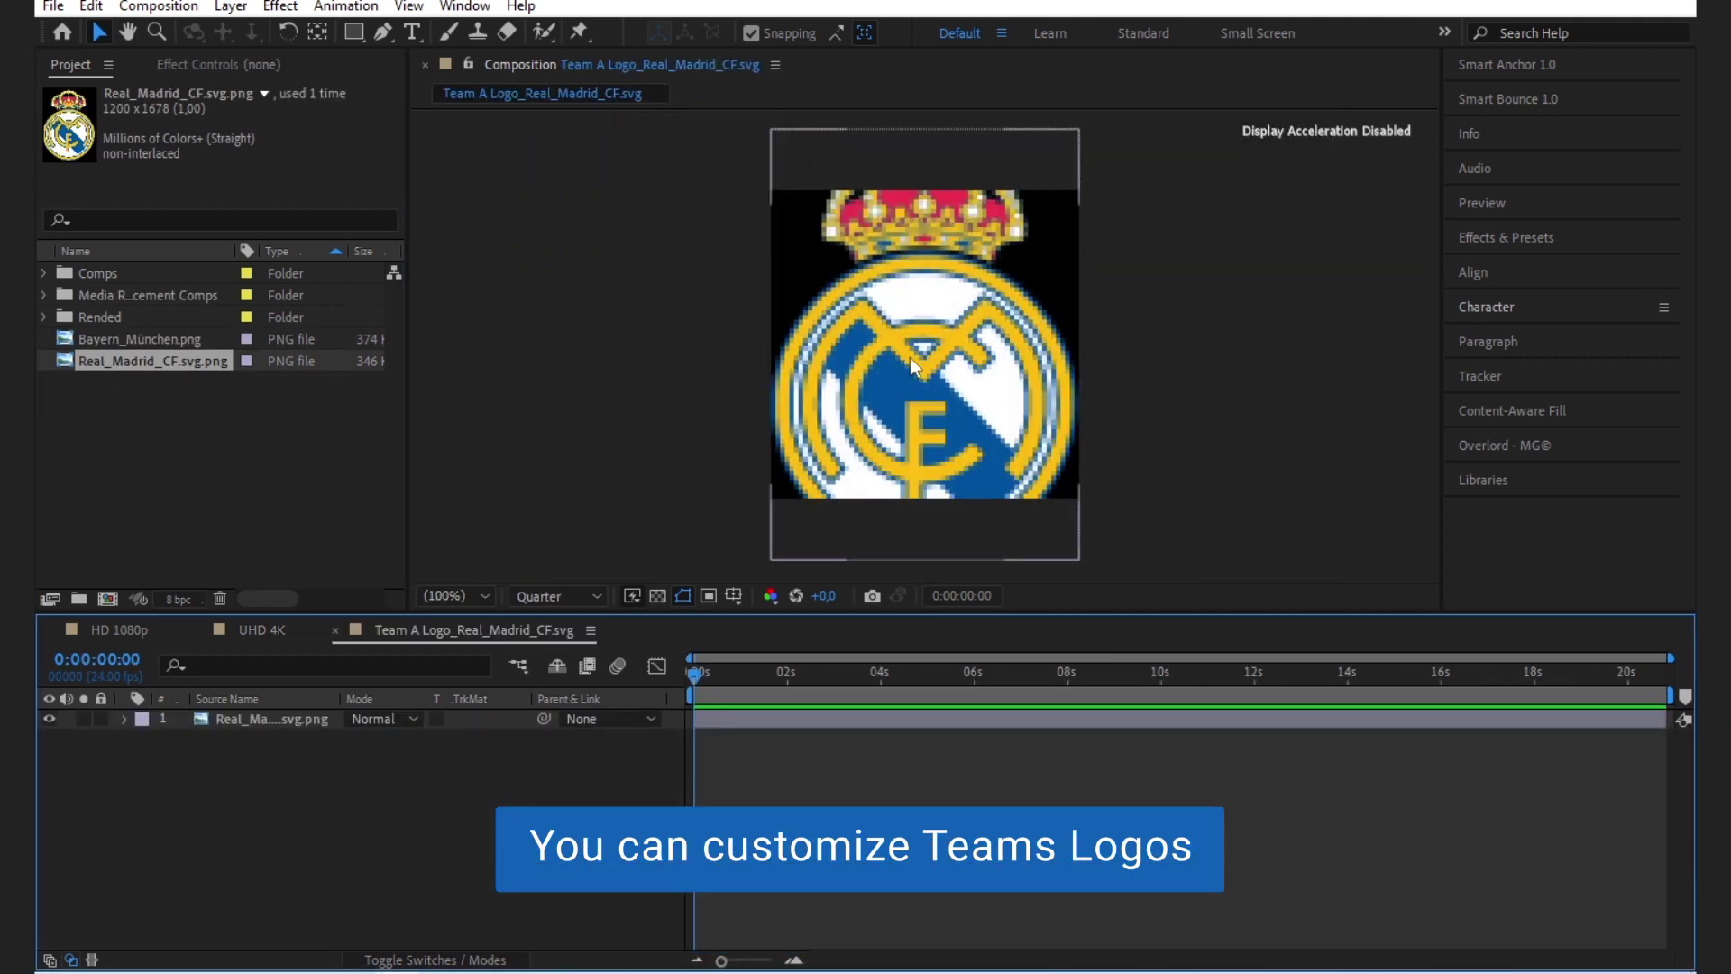
pyautogui.press('s')
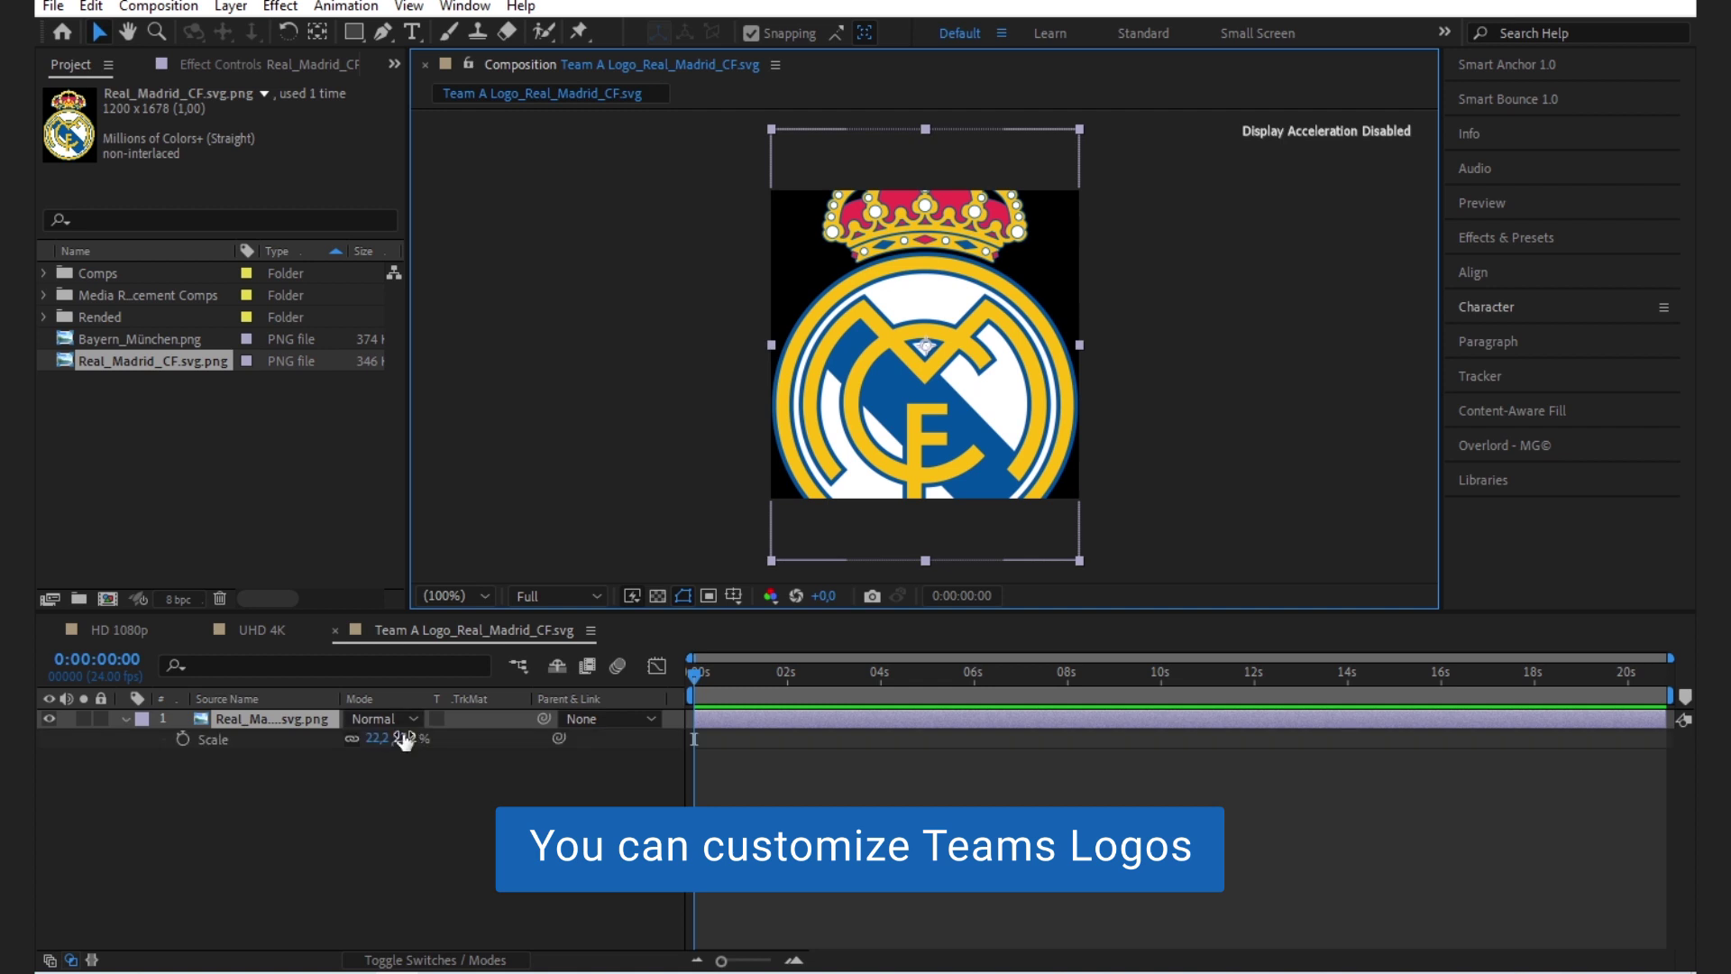
pyautogui.moveTo(401, 739)
pyautogui.mouseDown()
pyautogui.moveTo(376, 738)
pyautogui.moveTo(402, 743)
pyautogui.mouseUp()
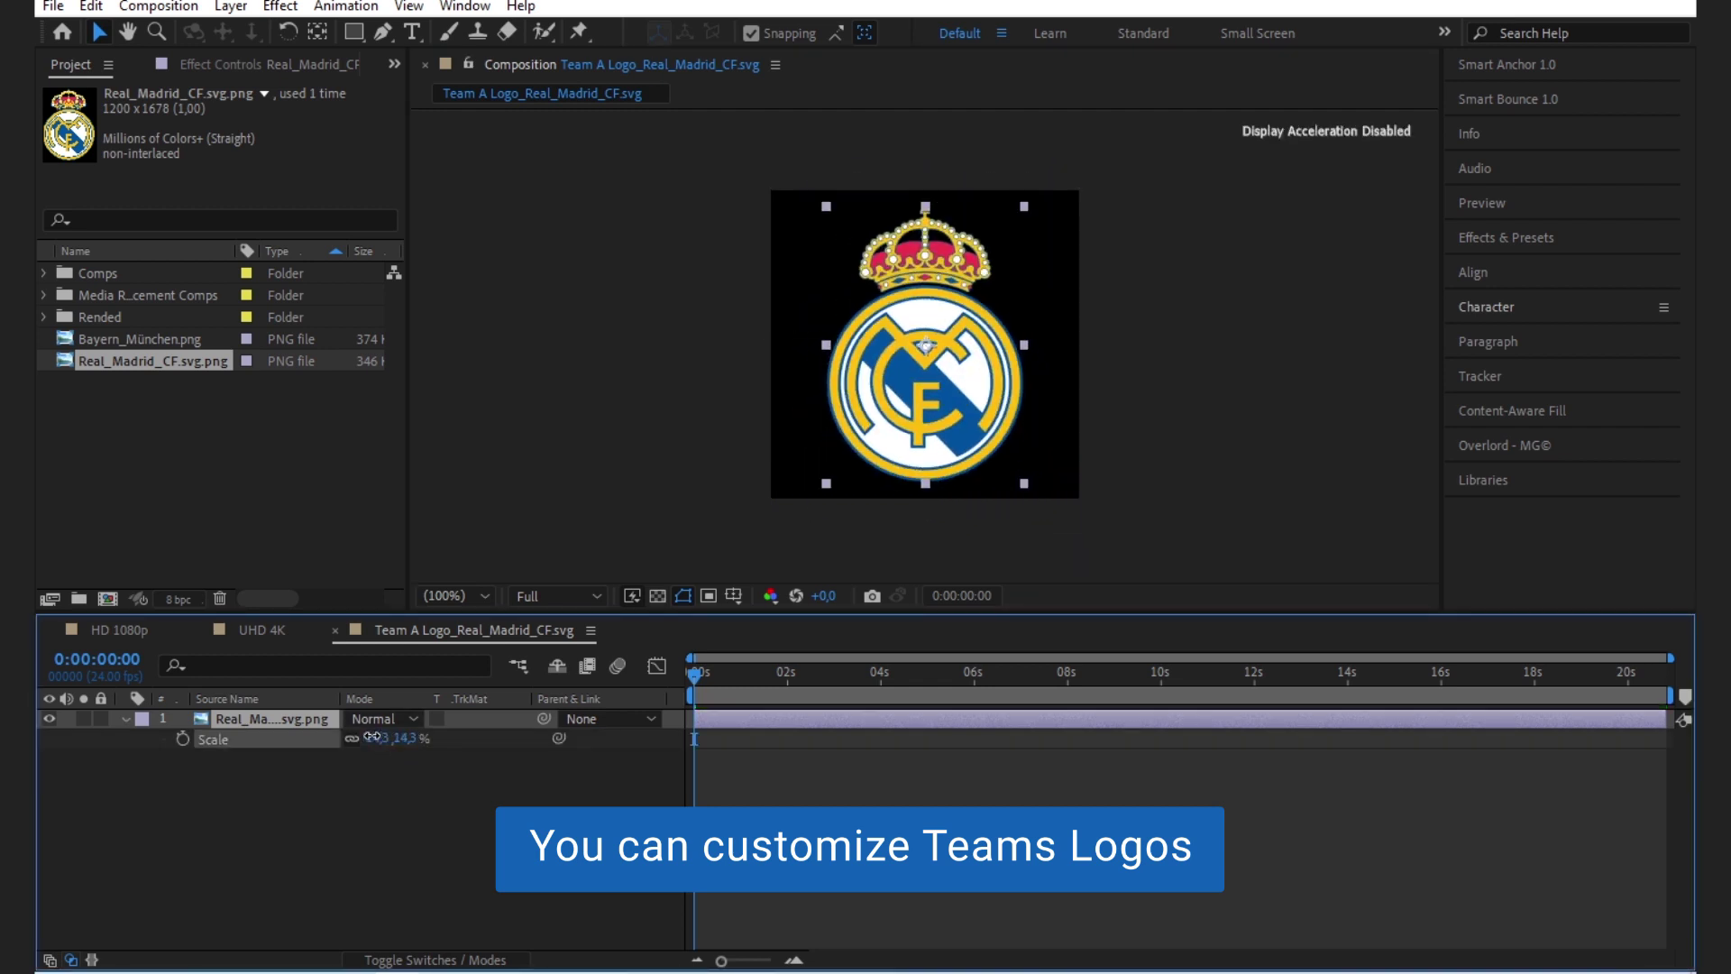
# - Return to the scoreboard and use the Bayern München crest as Team B Logo
pyautogui.click(334, 632)
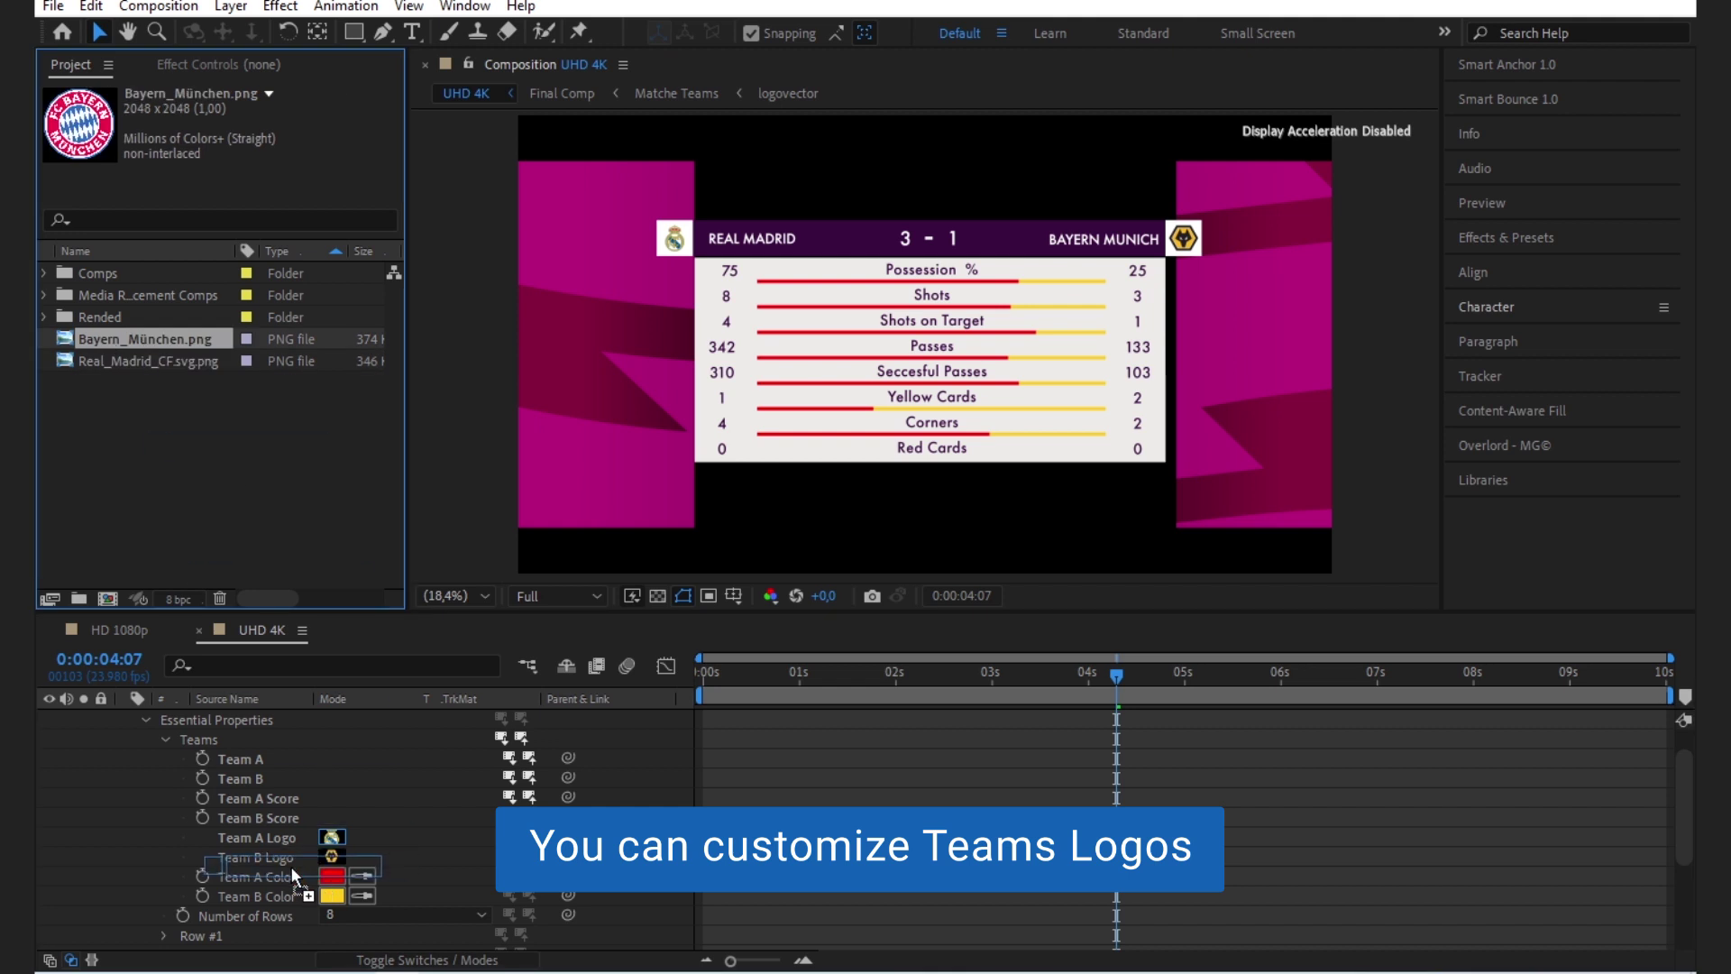
pyautogui.moveTo(106, 337); pyautogui.dragTo(289, 863)
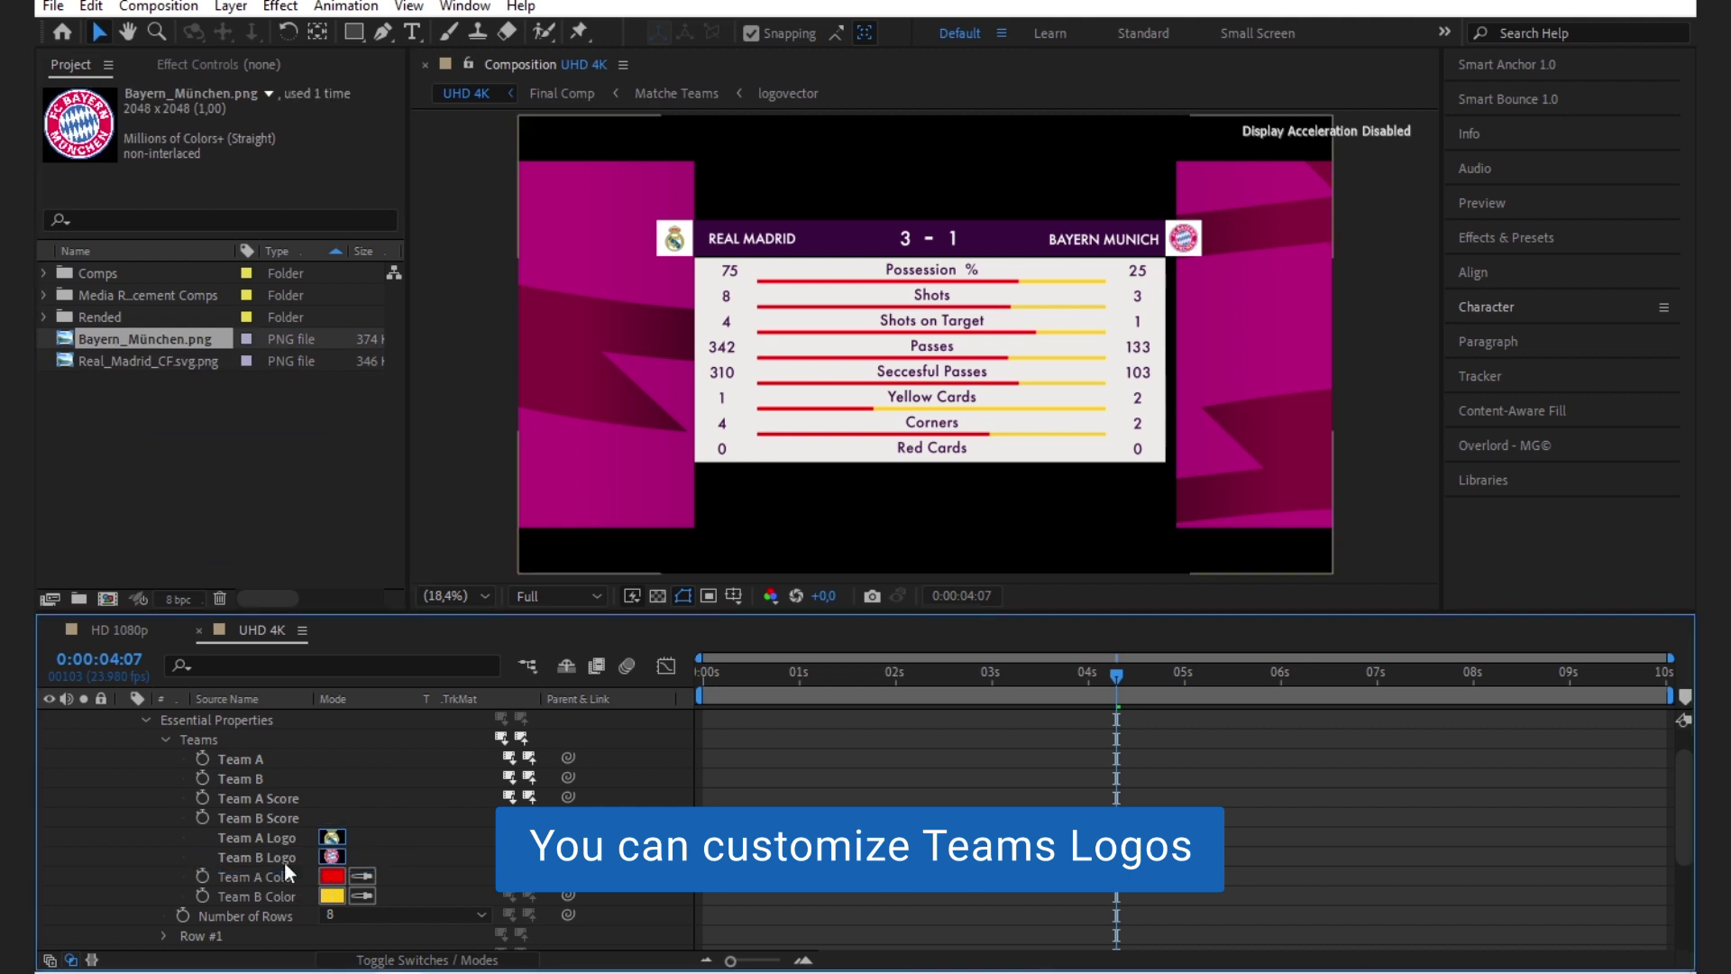
pyautogui.click(332, 876)
# - Make Team A's colour white and Team B's colour dark red AB0404
pyautogui.click(162, 318)
pyautogui.click(645, 326)
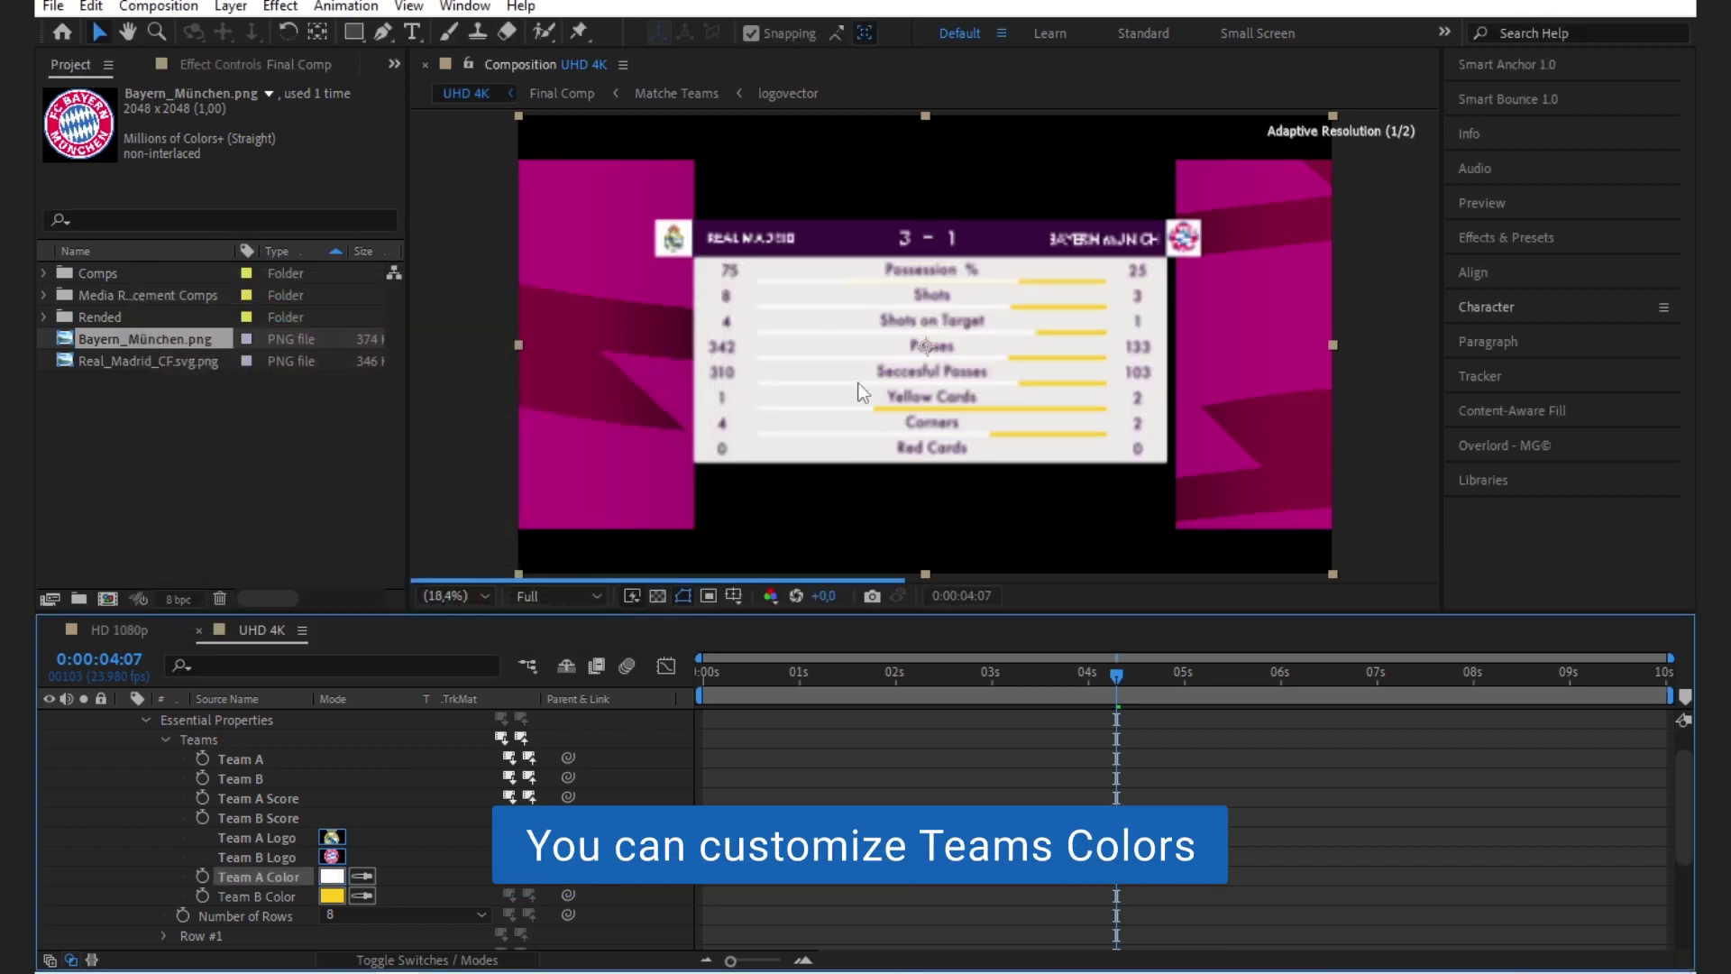
pyautogui.click(332, 895)
pyautogui.click(438, 417)
pyautogui.moveTo(474, 379); pyautogui.dragTo(474, 320)
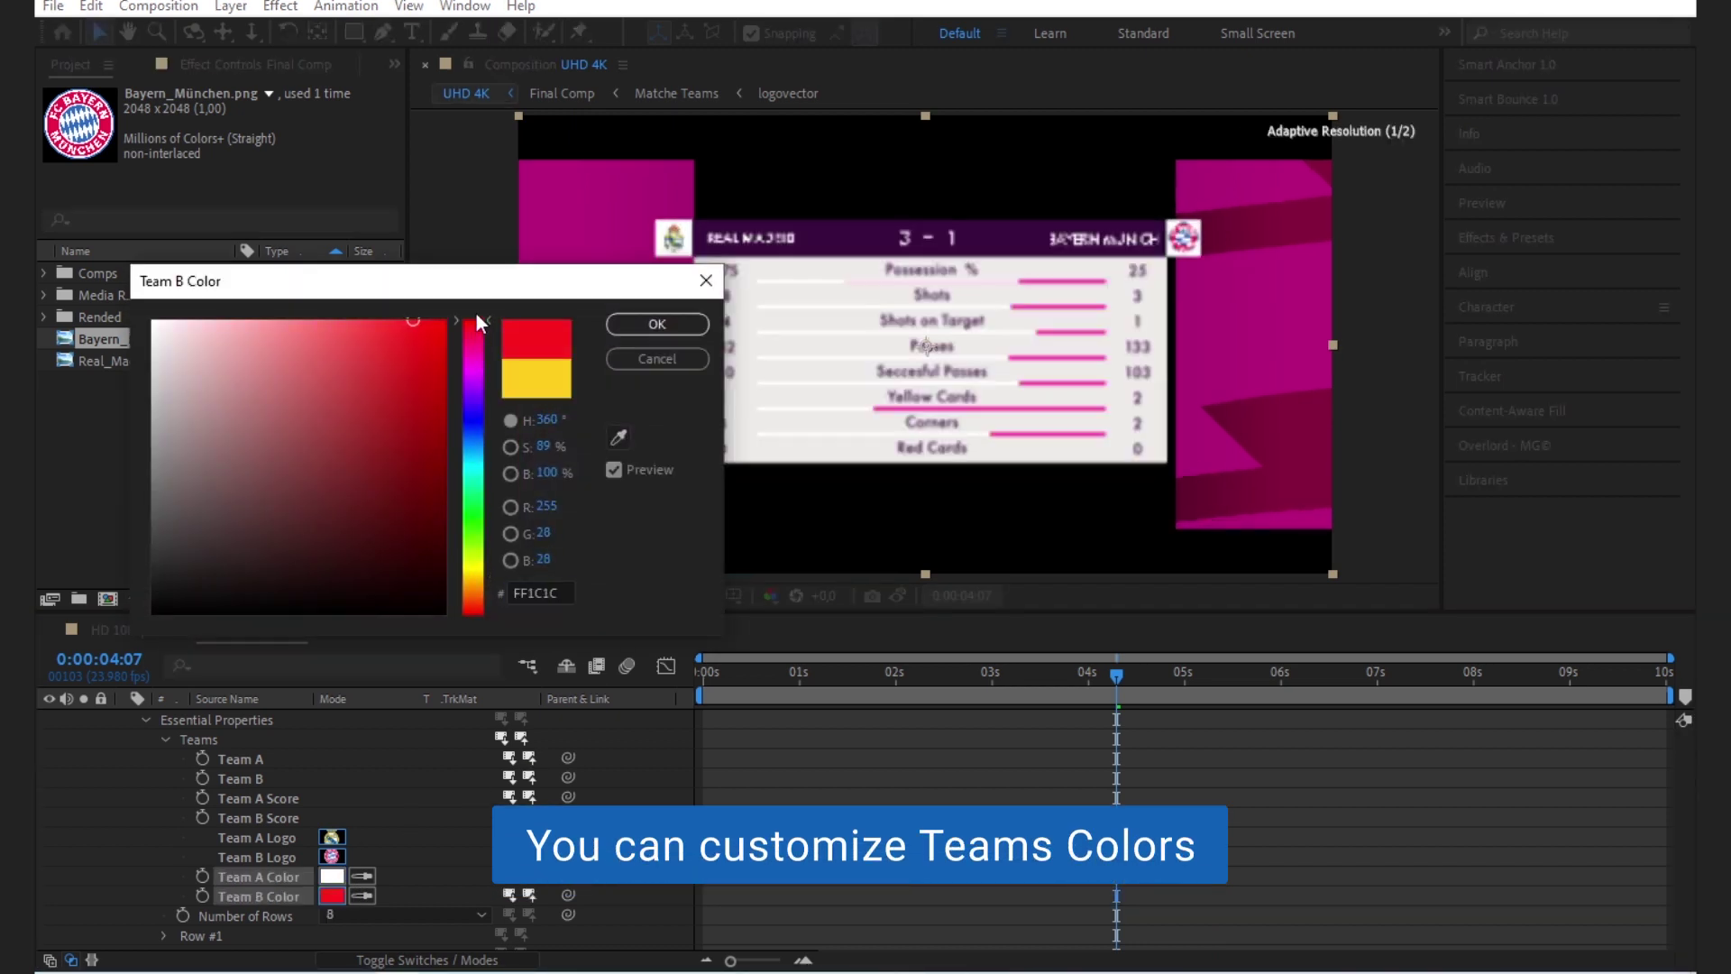
pyautogui.click(649, 325)
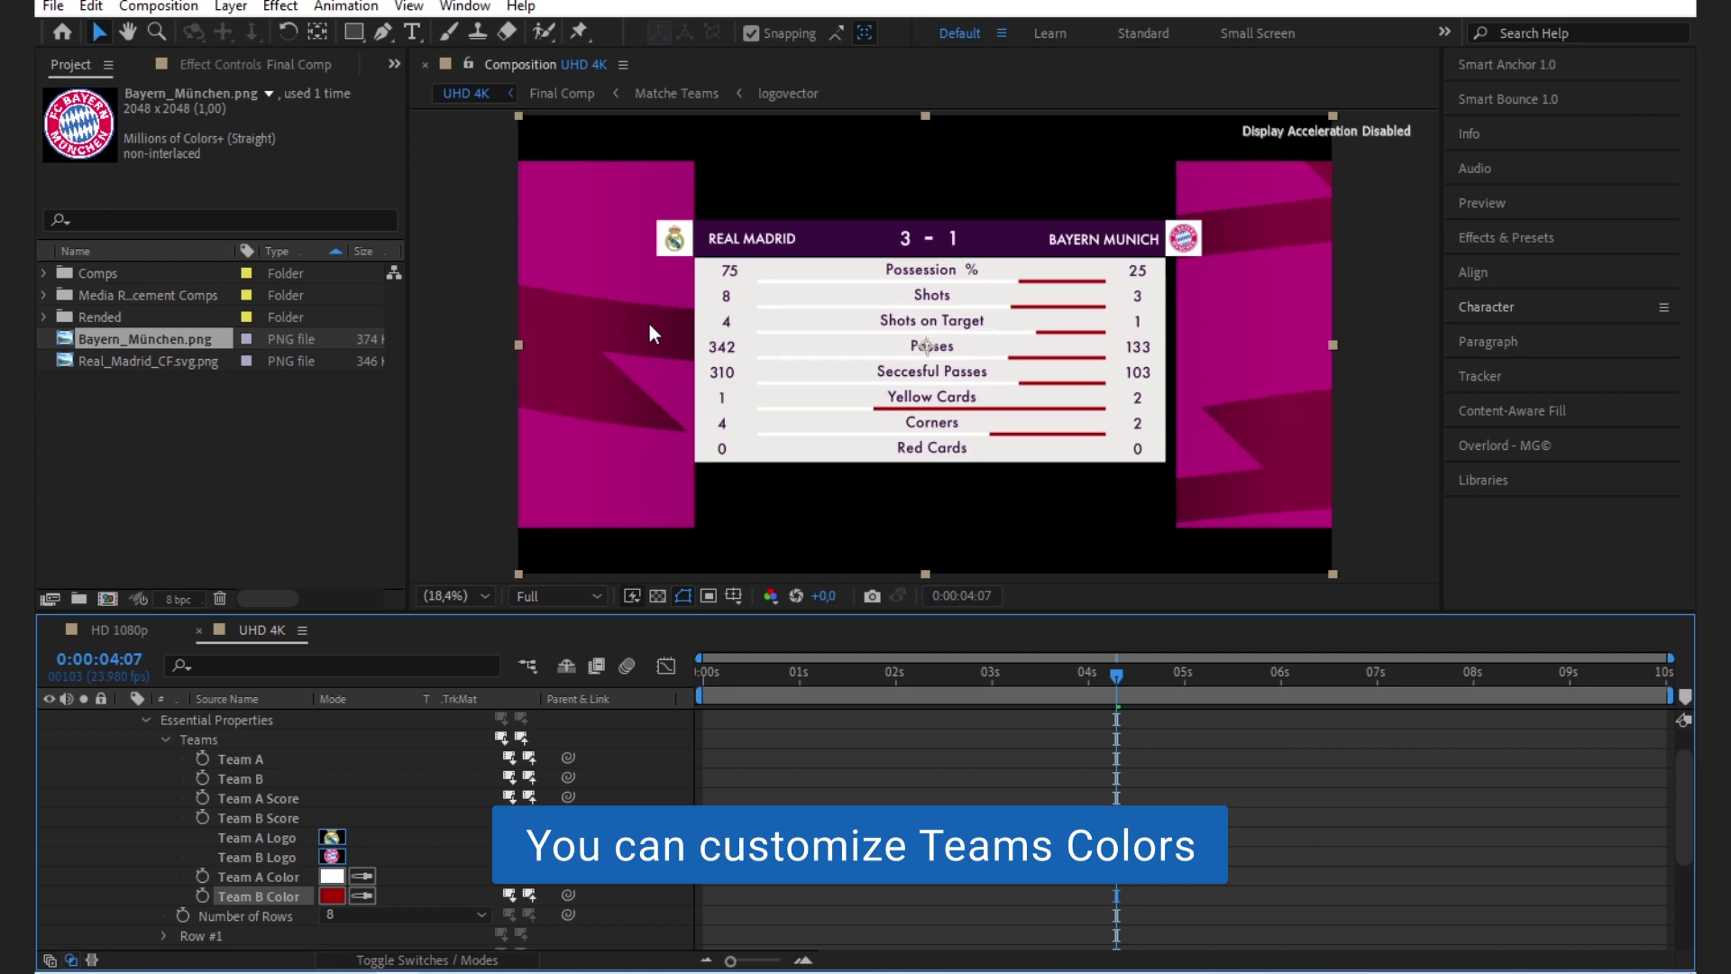
# - Preview 7, 4 and 2 stat rows, then set Number of Rows back to 8
pyautogui.click(166, 740)
pyautogui.click(381, 758)
pyautogui.click(377, 707)
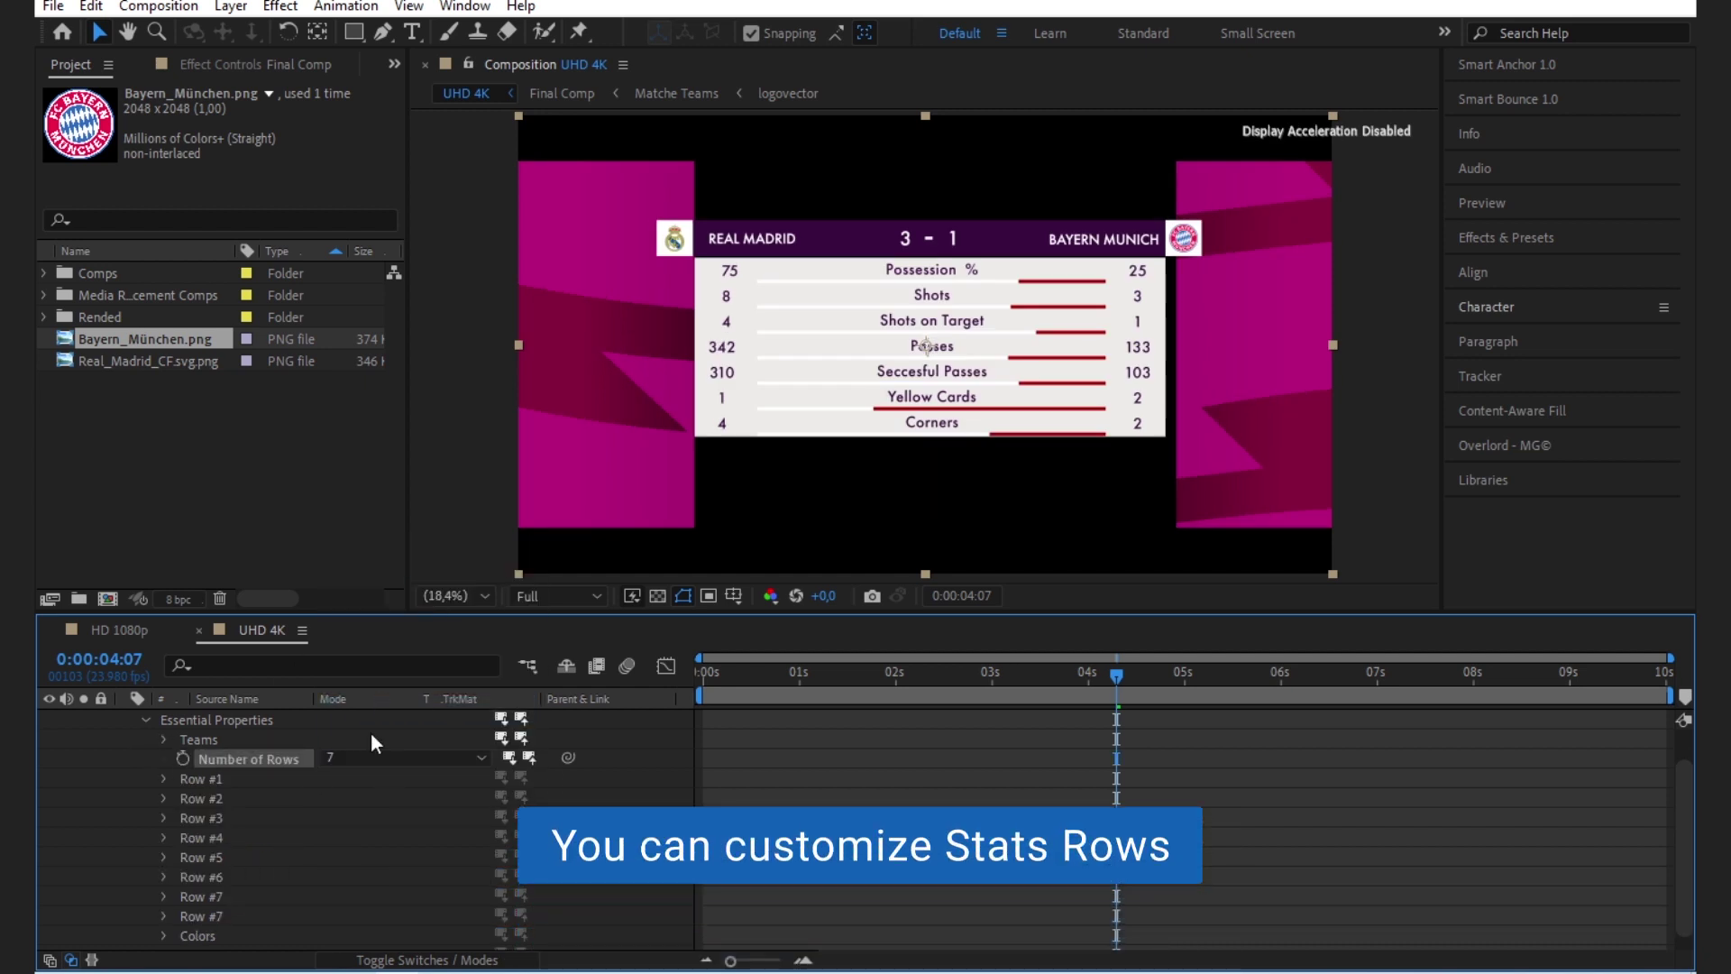
pyautogui.click(373, 756)
pyautogui.click(377, 659)
pyautogui.click(360, 758)
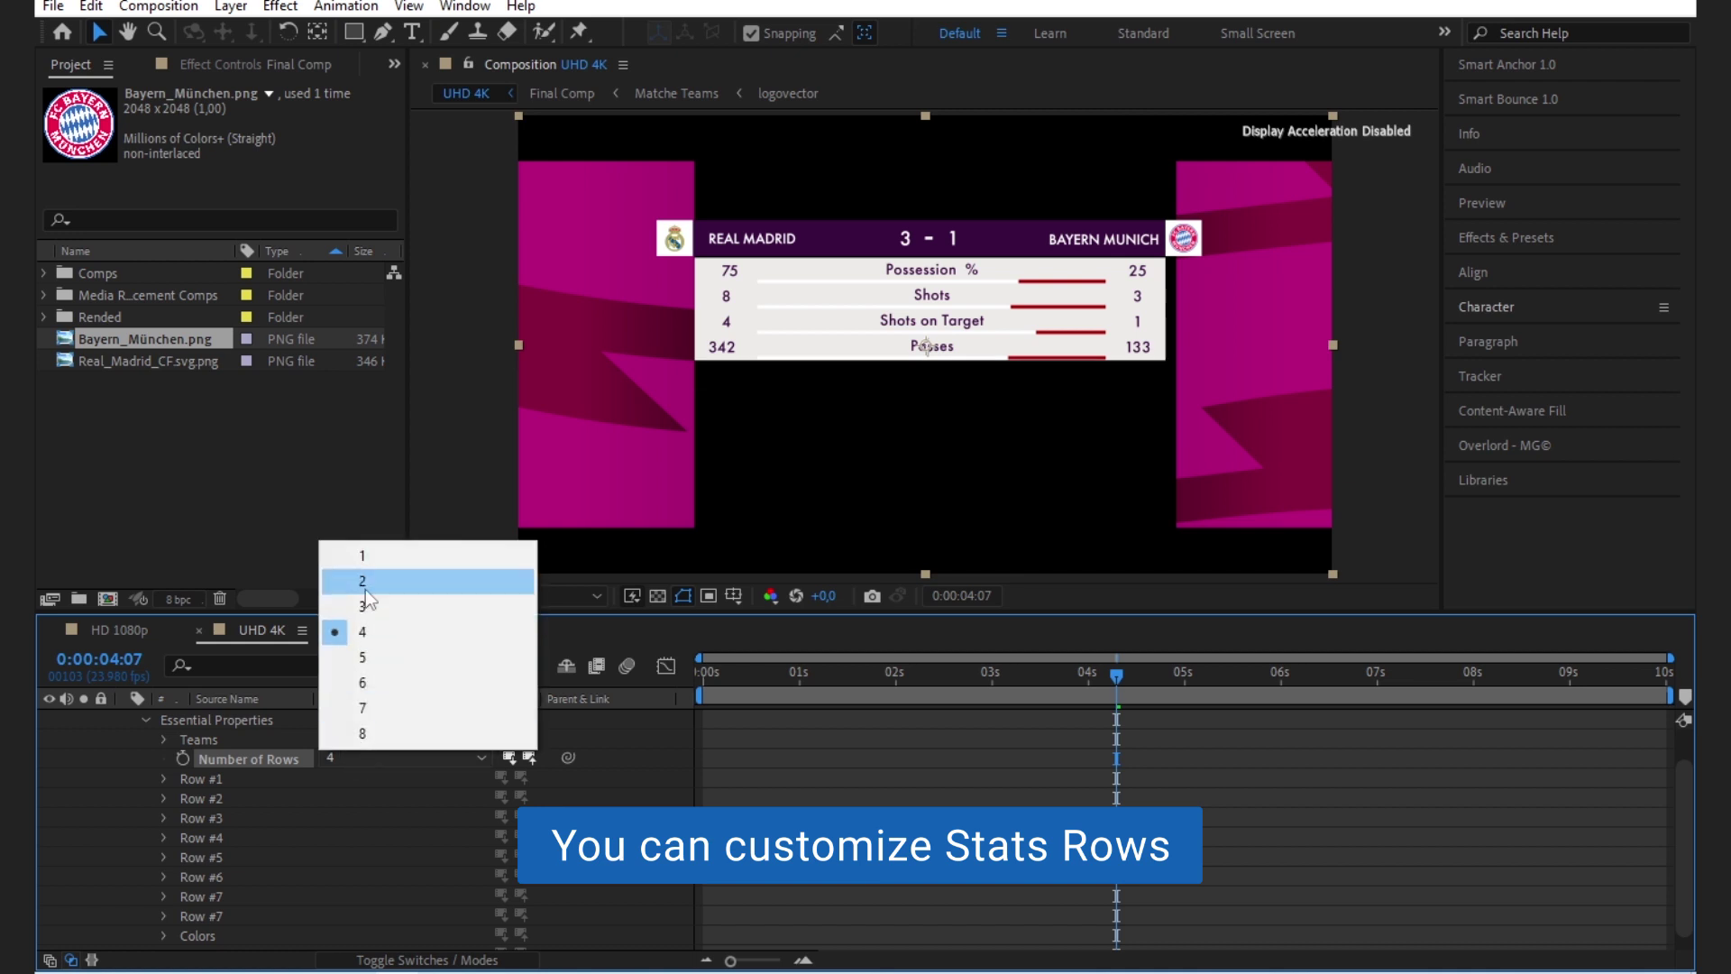
pyautogui.click(376, 592)
pyautogui.click(397, 758)
pyautogui.click(383, 731)
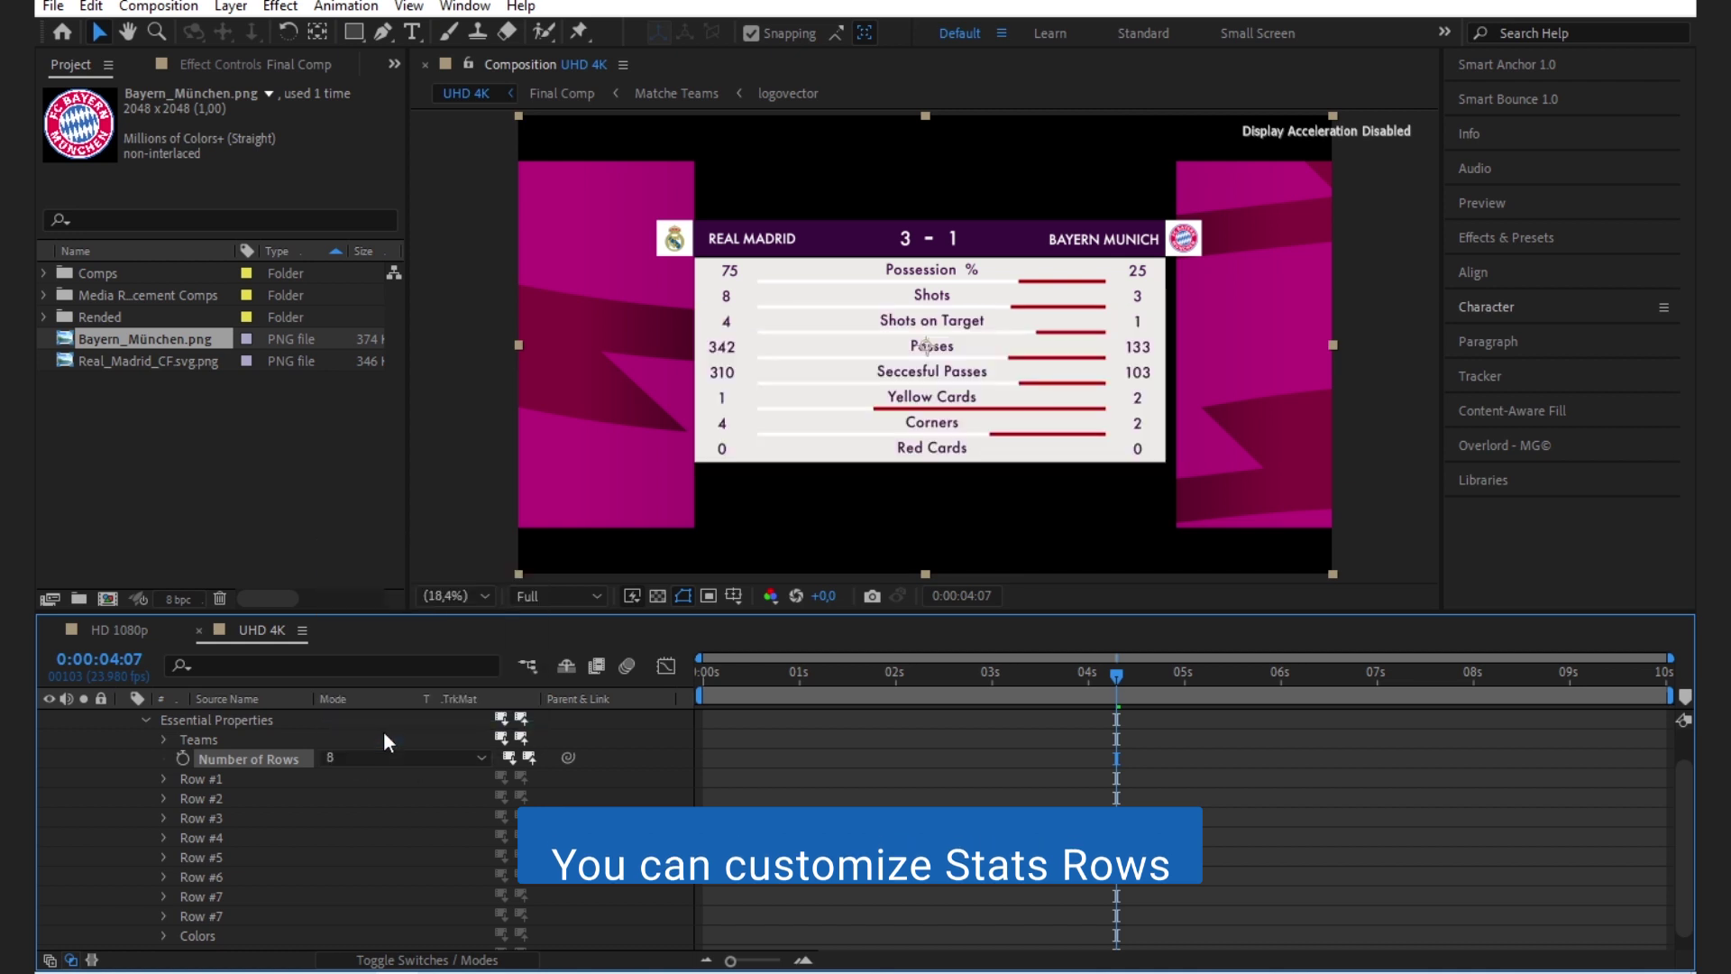
# - Set the Stats BG Colors to a dark navy shade
pyautogui.click(163, 932)
pyautogui.scroll(-3, 161, 924)
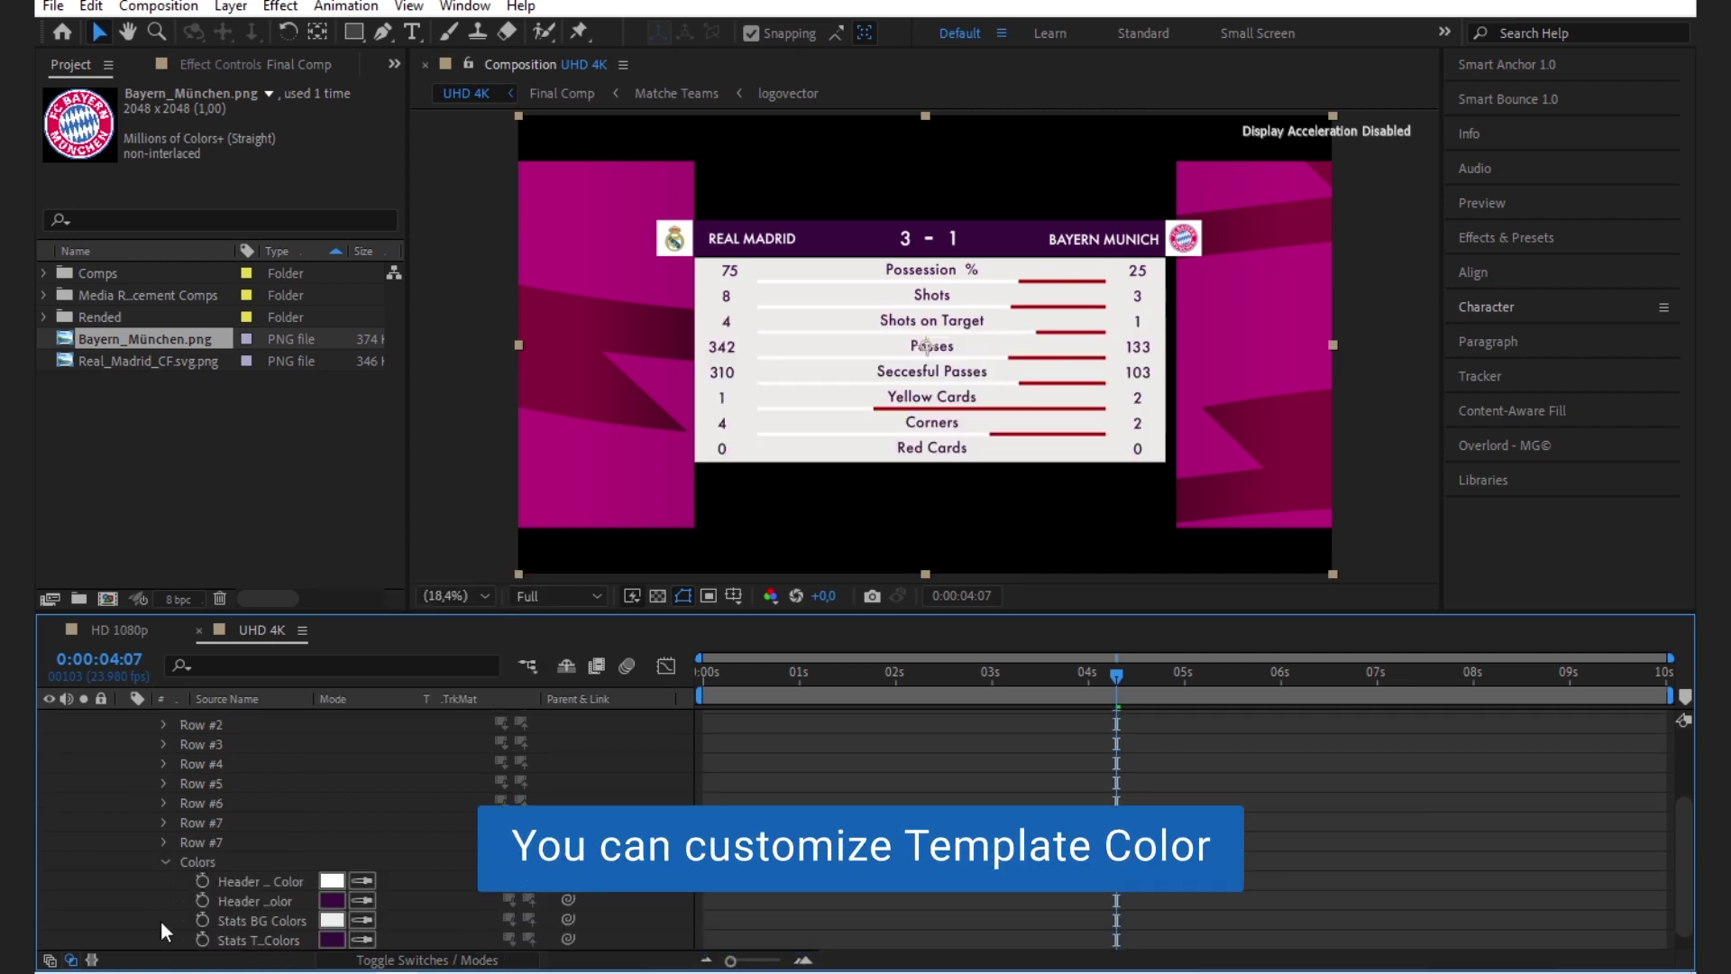
pyautogui.click(332, 919)
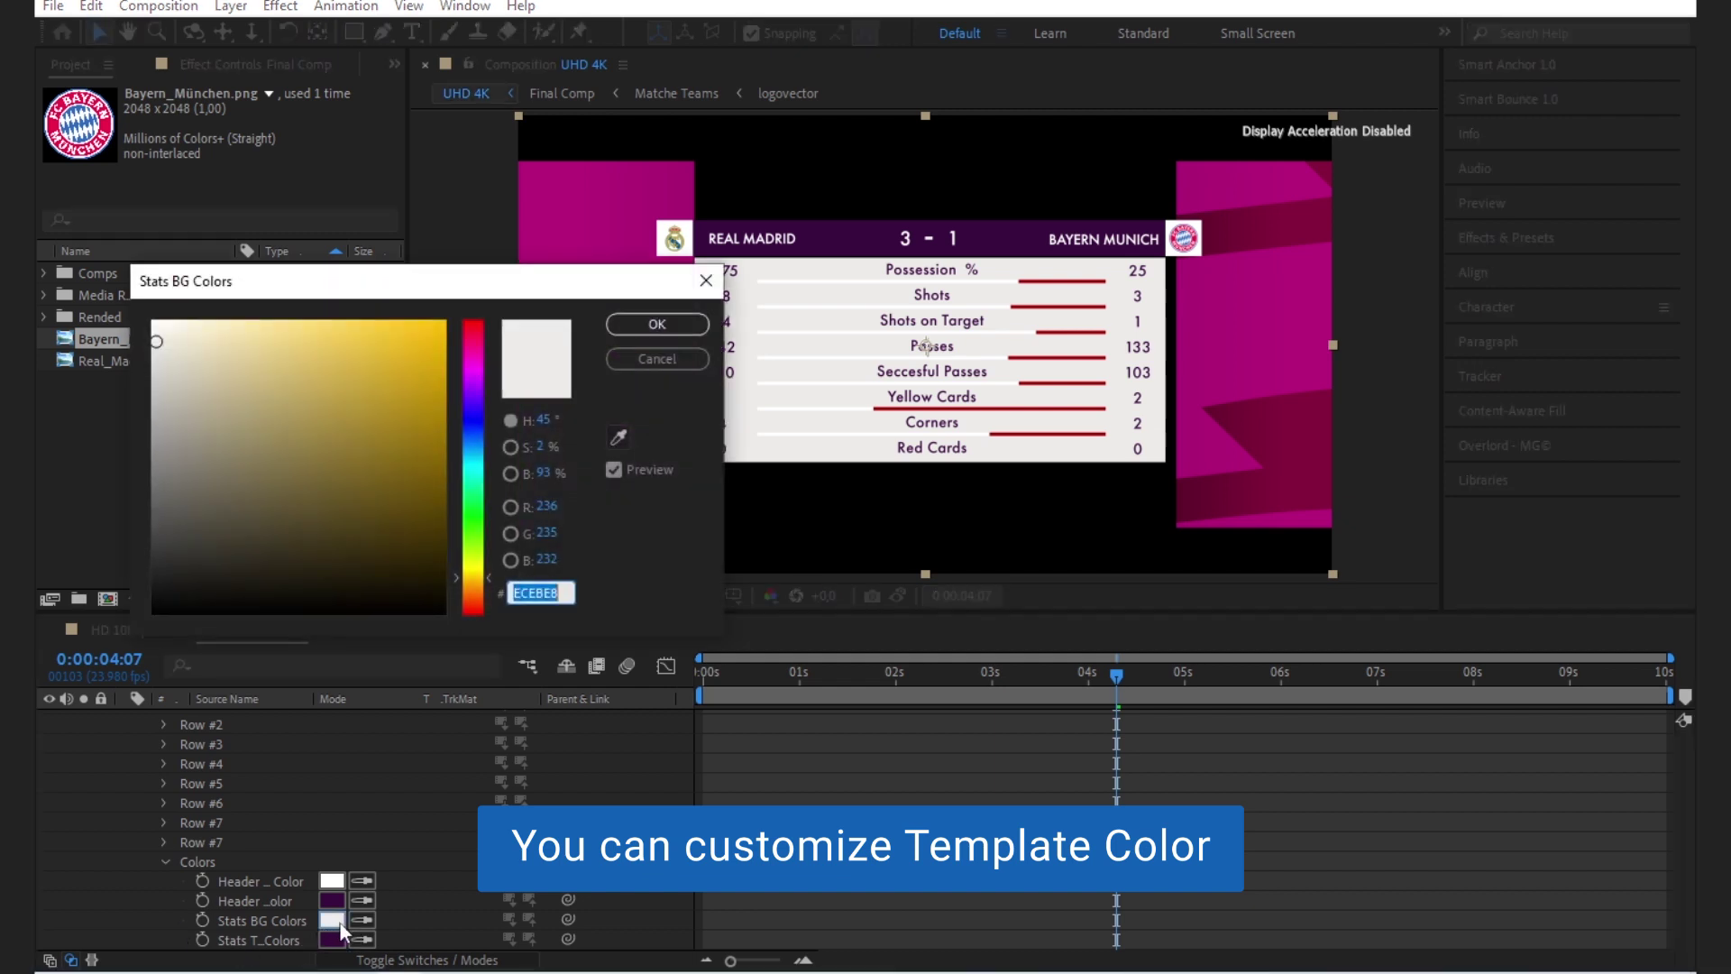
pyautogui.click(472, 451)
pyautogui.click(445, 545)
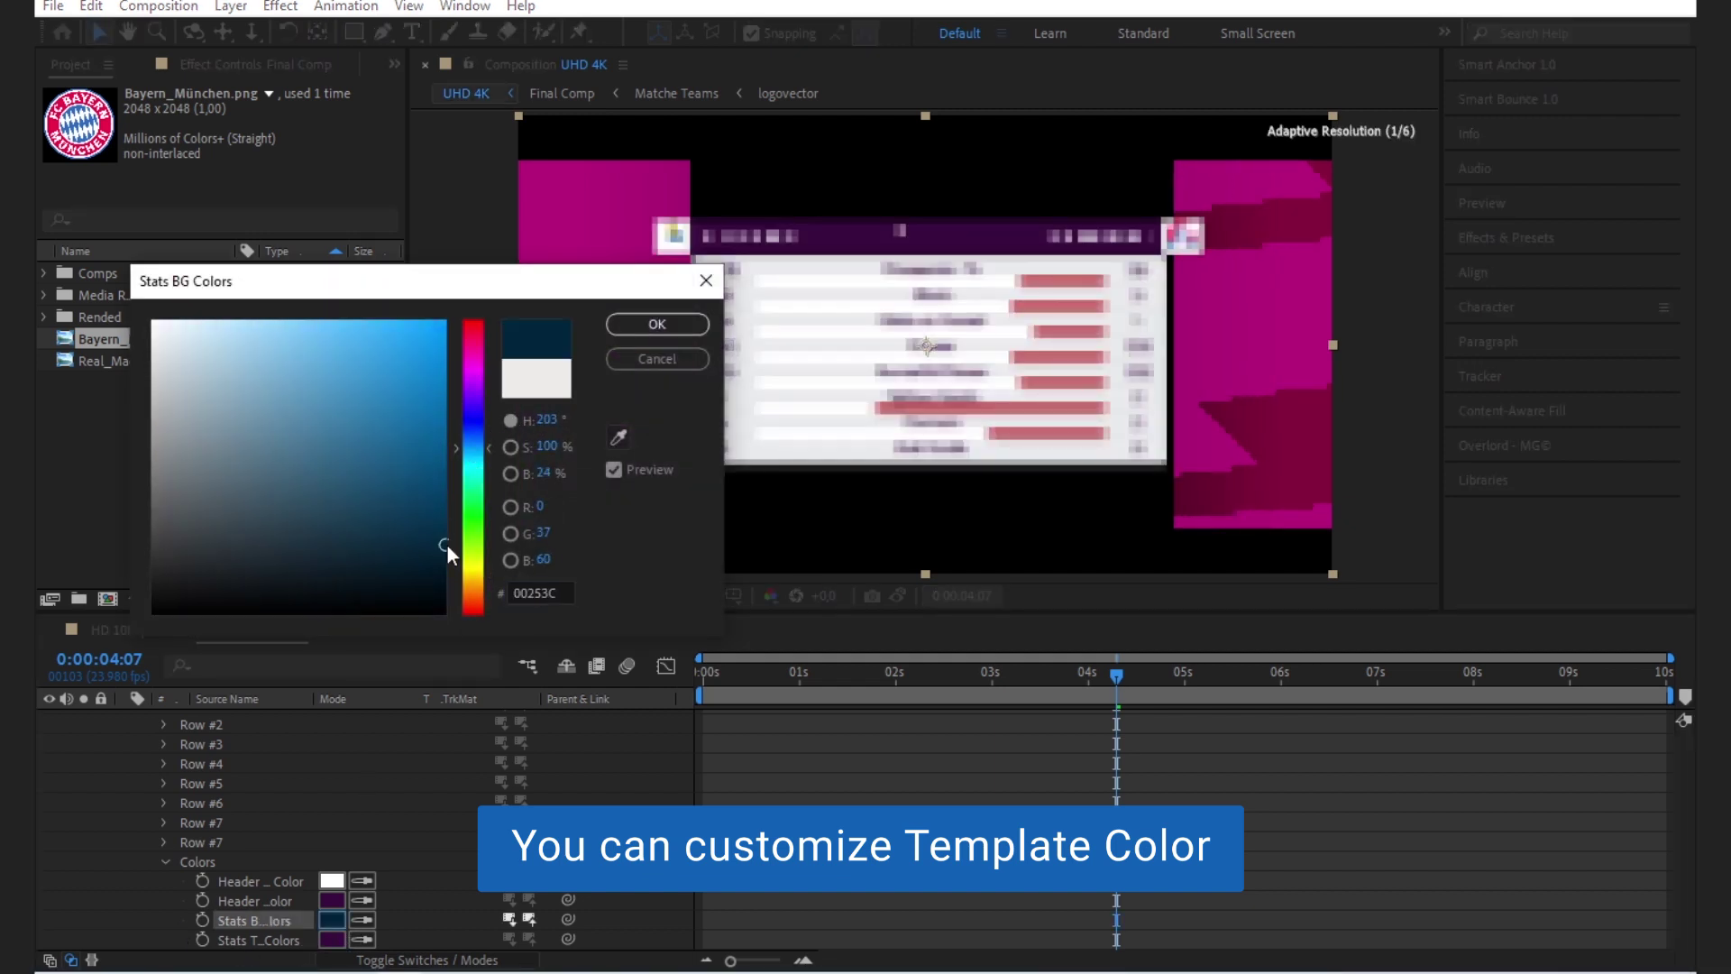
pyautogui.click(638, 326)
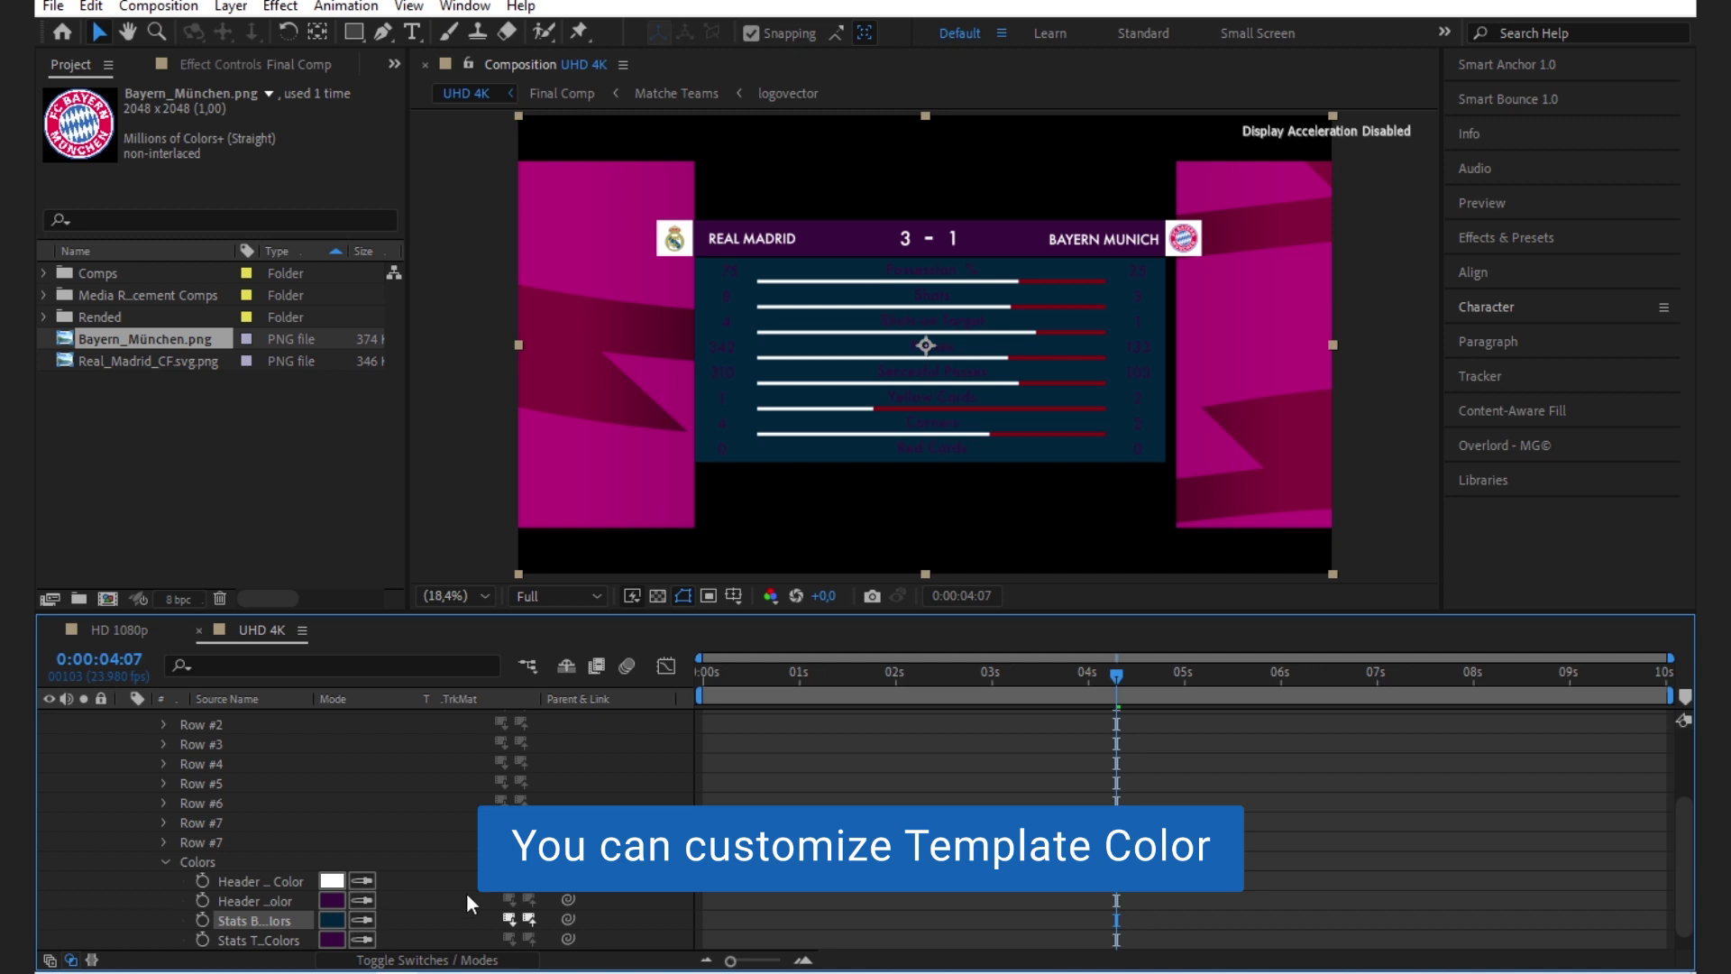
# - Eyedrop the navy into Header Color and white into Stats Text Colors
pyautogui.click(362, 900)
pyautogui.click(330, 919)
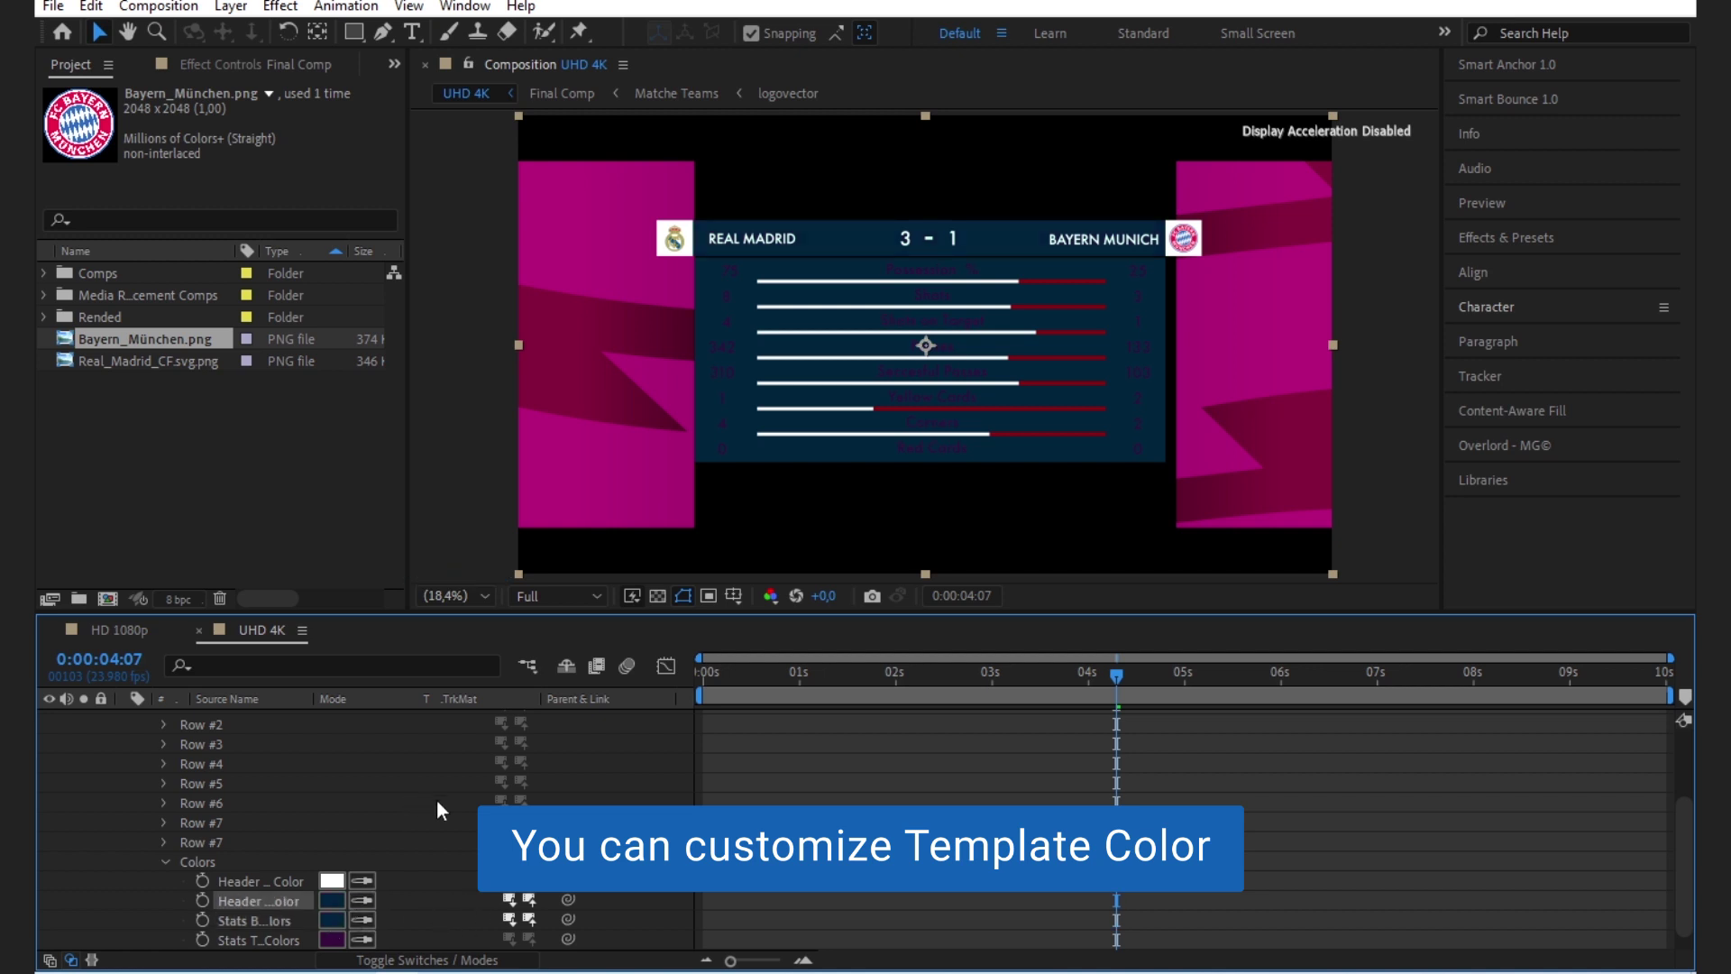
pyautogui.click(362, 940)
pyautogui.click(331, 880)
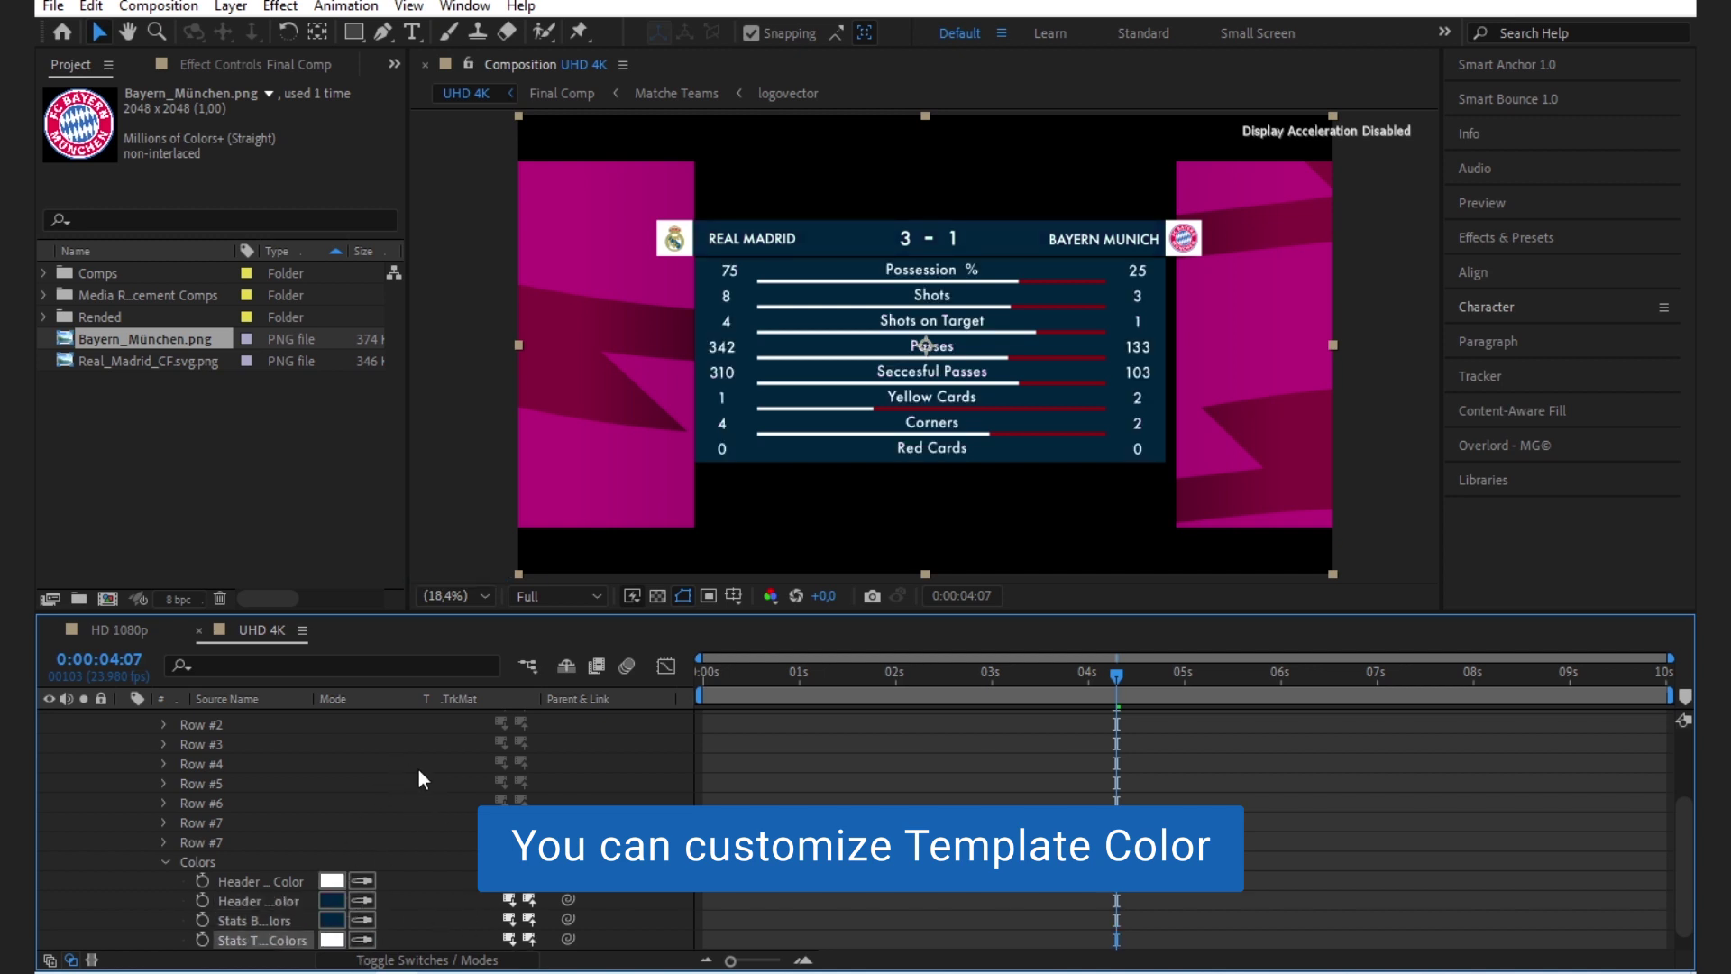
pyautogui.scroll(3, 181, 839)
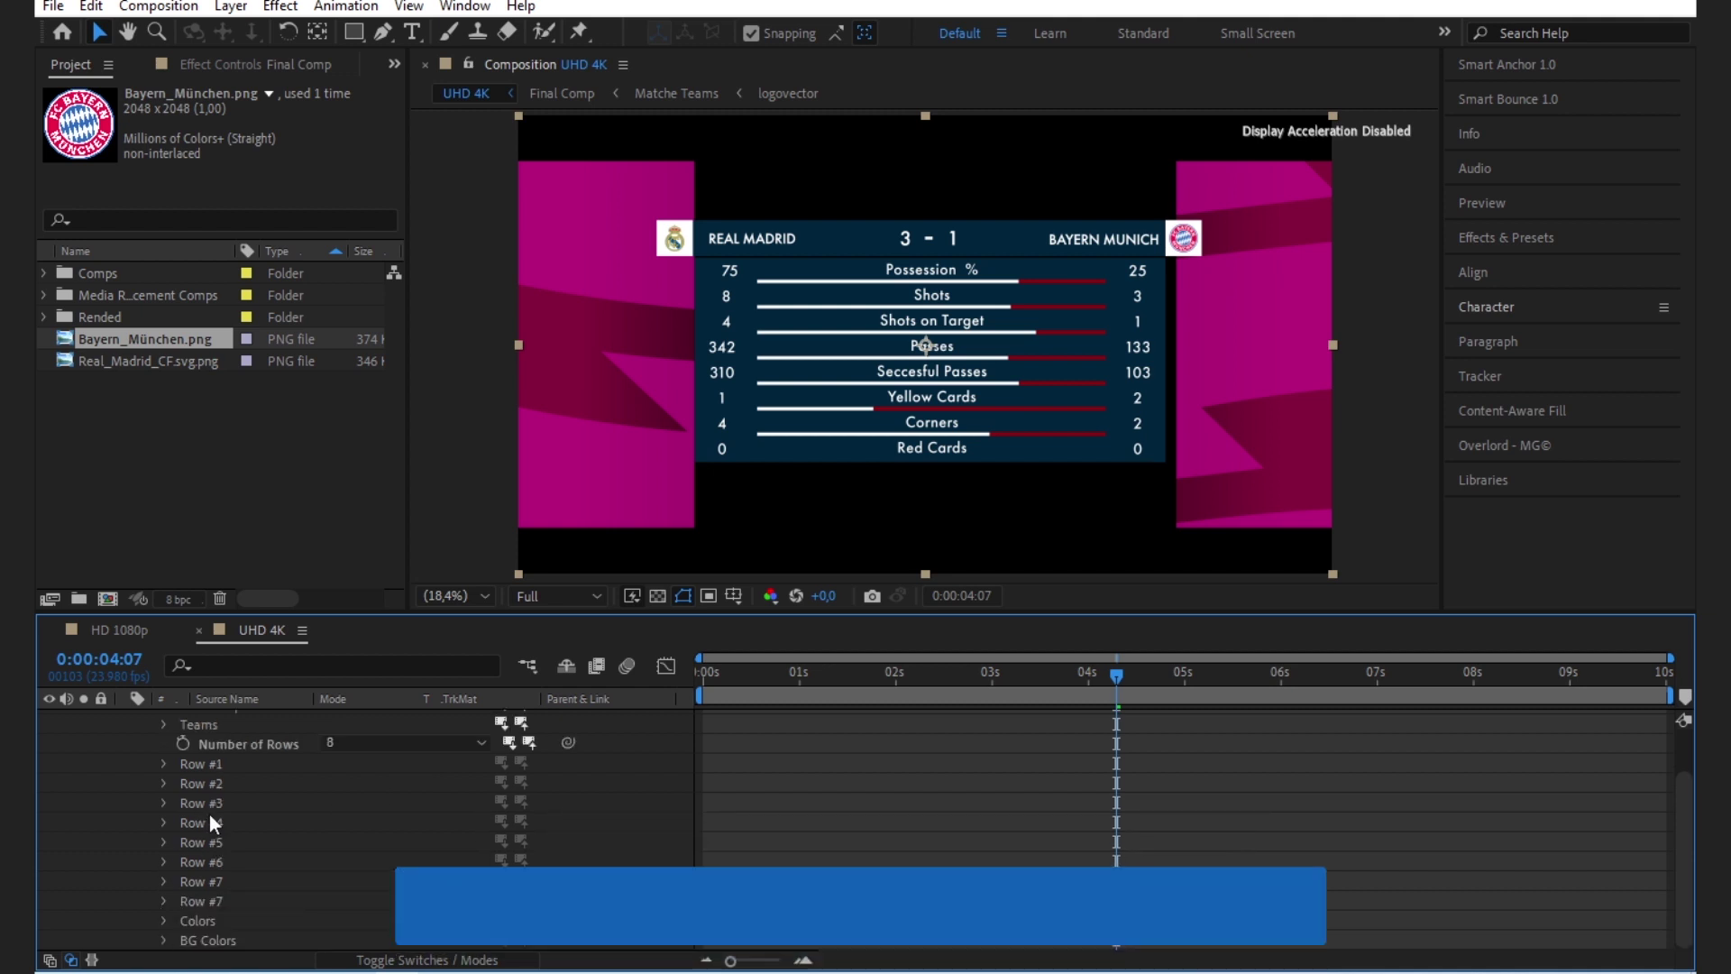
# - Rename Row #1 from Possession to Ball Possession
pyautogui.click(161, 820)
pyautogui.rightClick(251, 836)
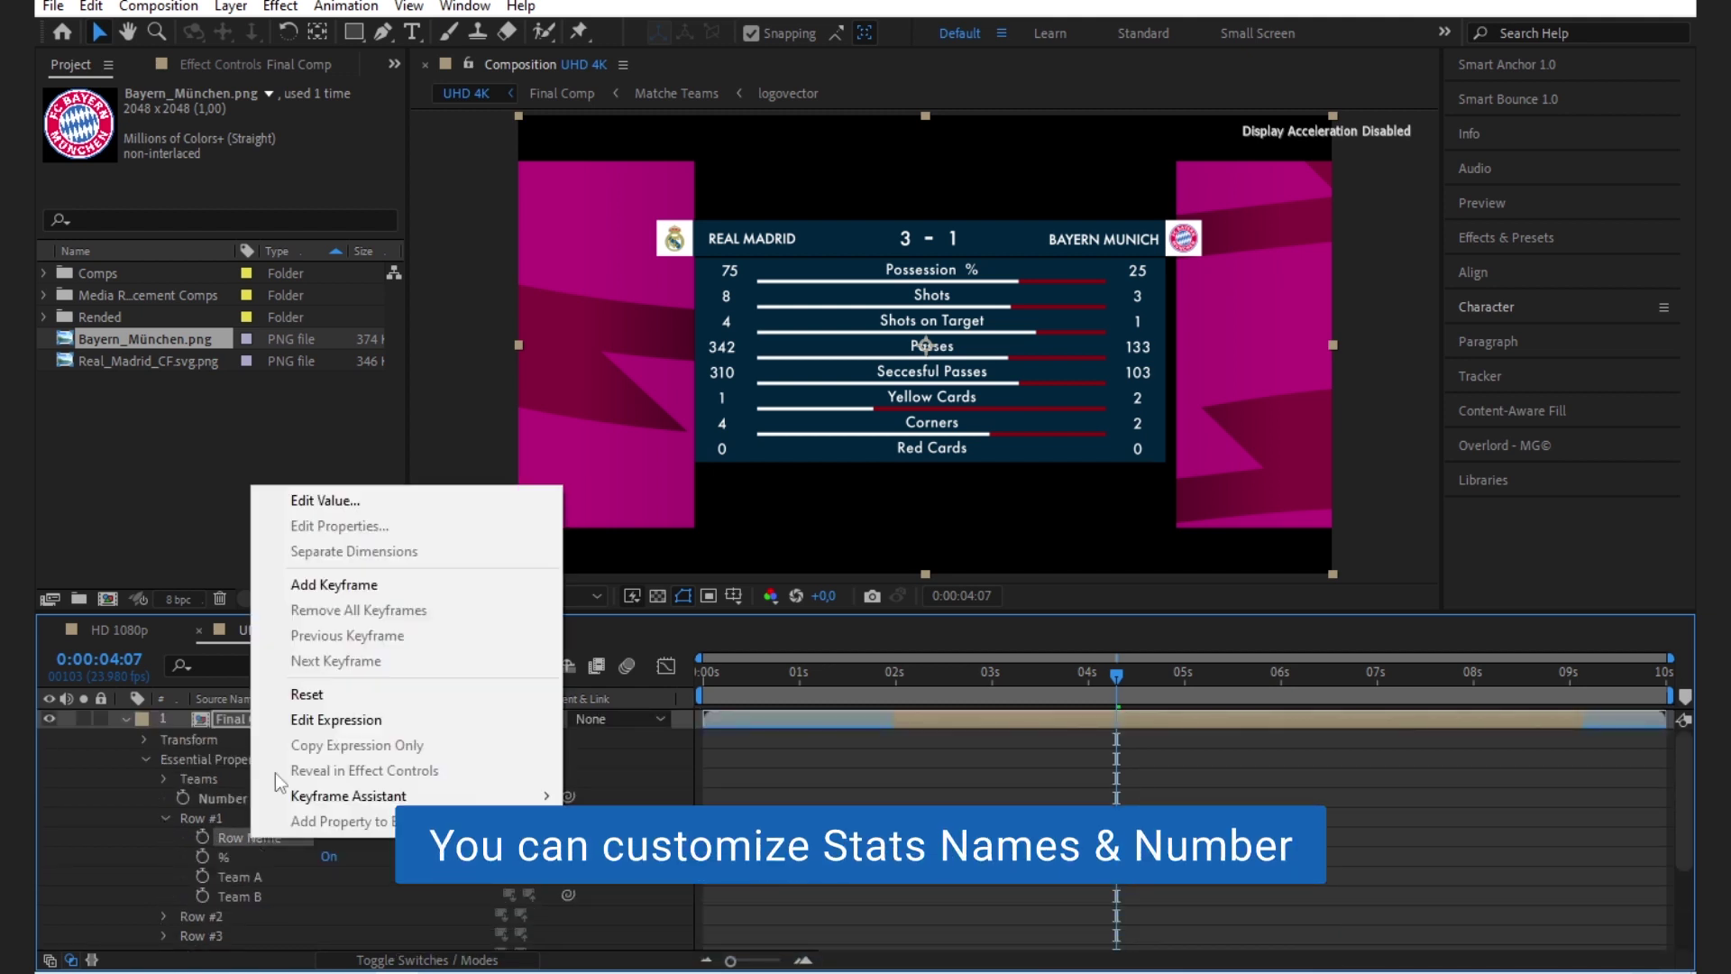
pyautogui.click(388, 501)
pyautogui.click(831, 424)
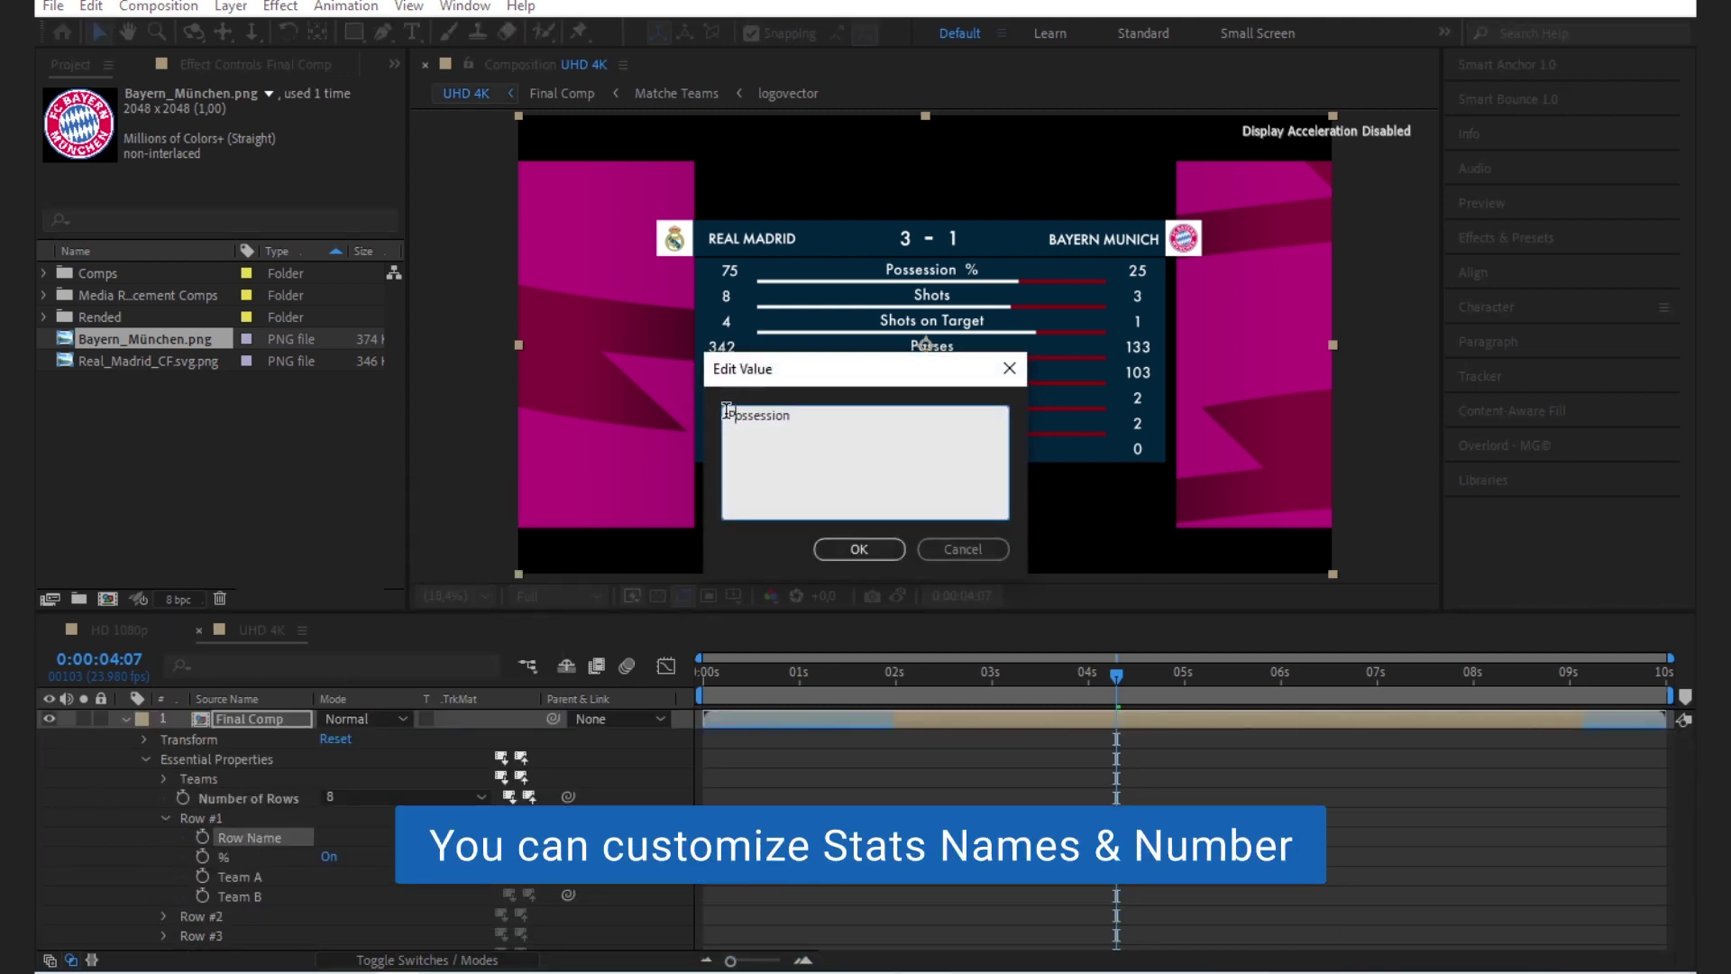
pyautogui.write('Ball')
pyautogui.click(859, 549)
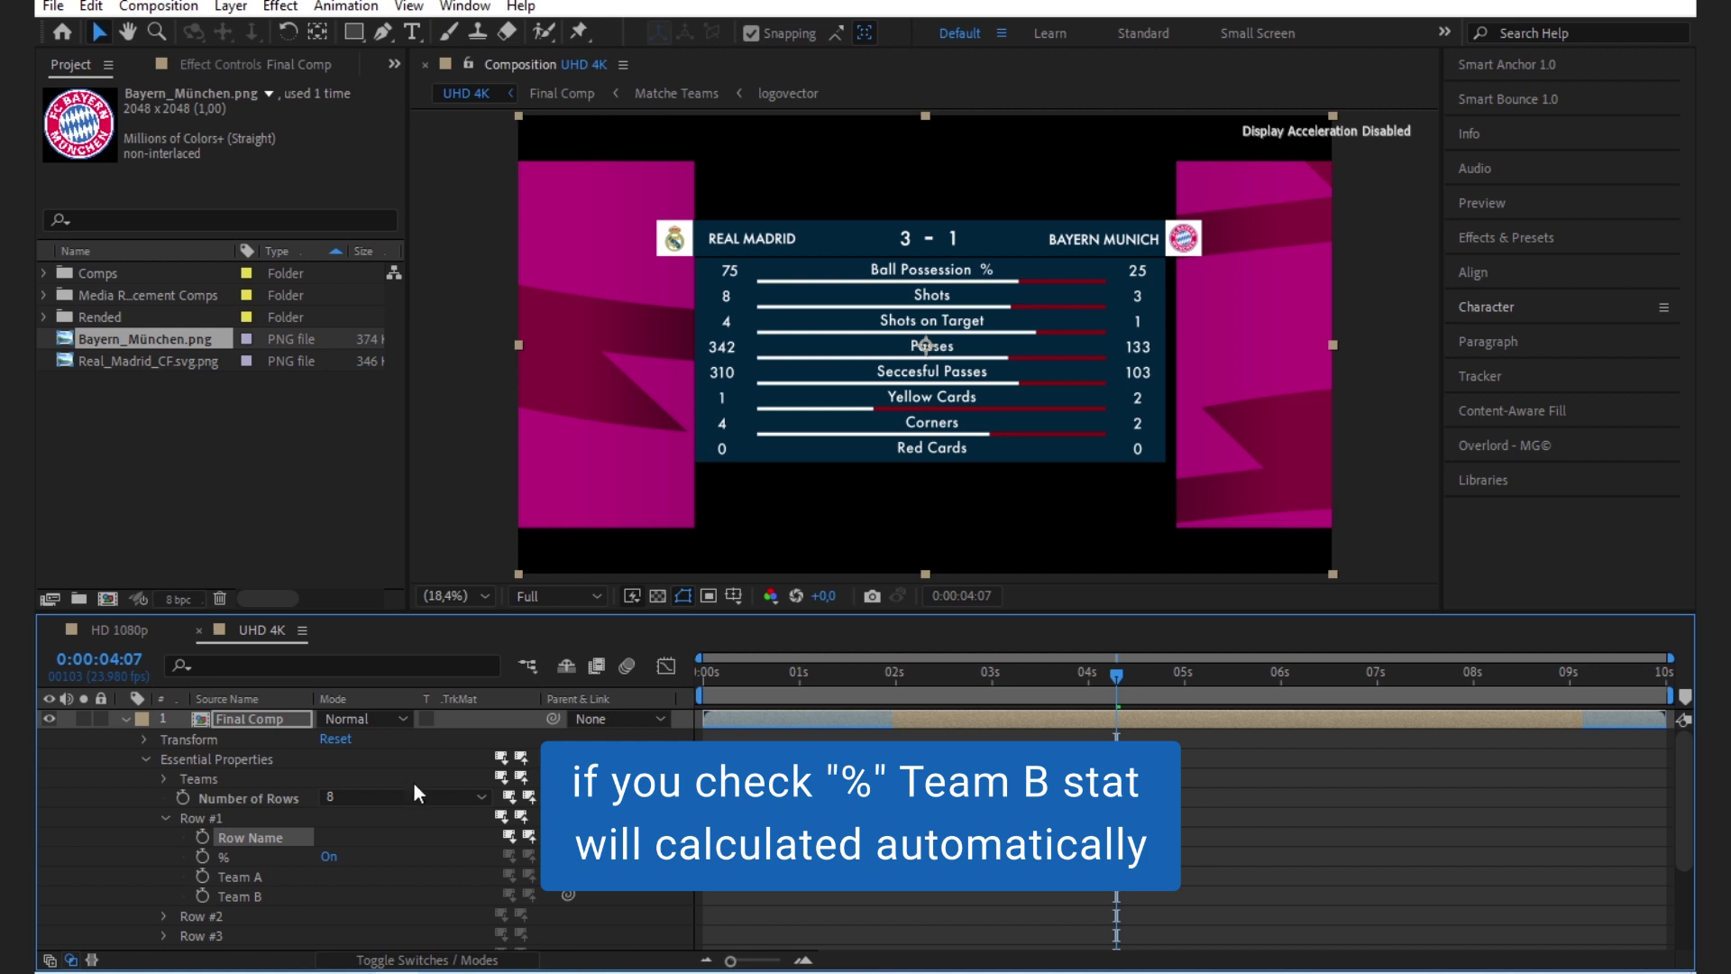
# - Set Real Madrid's possession to 80 and keep % on so Bayern auto-calculates 20
pyautogui.click(329, 859)
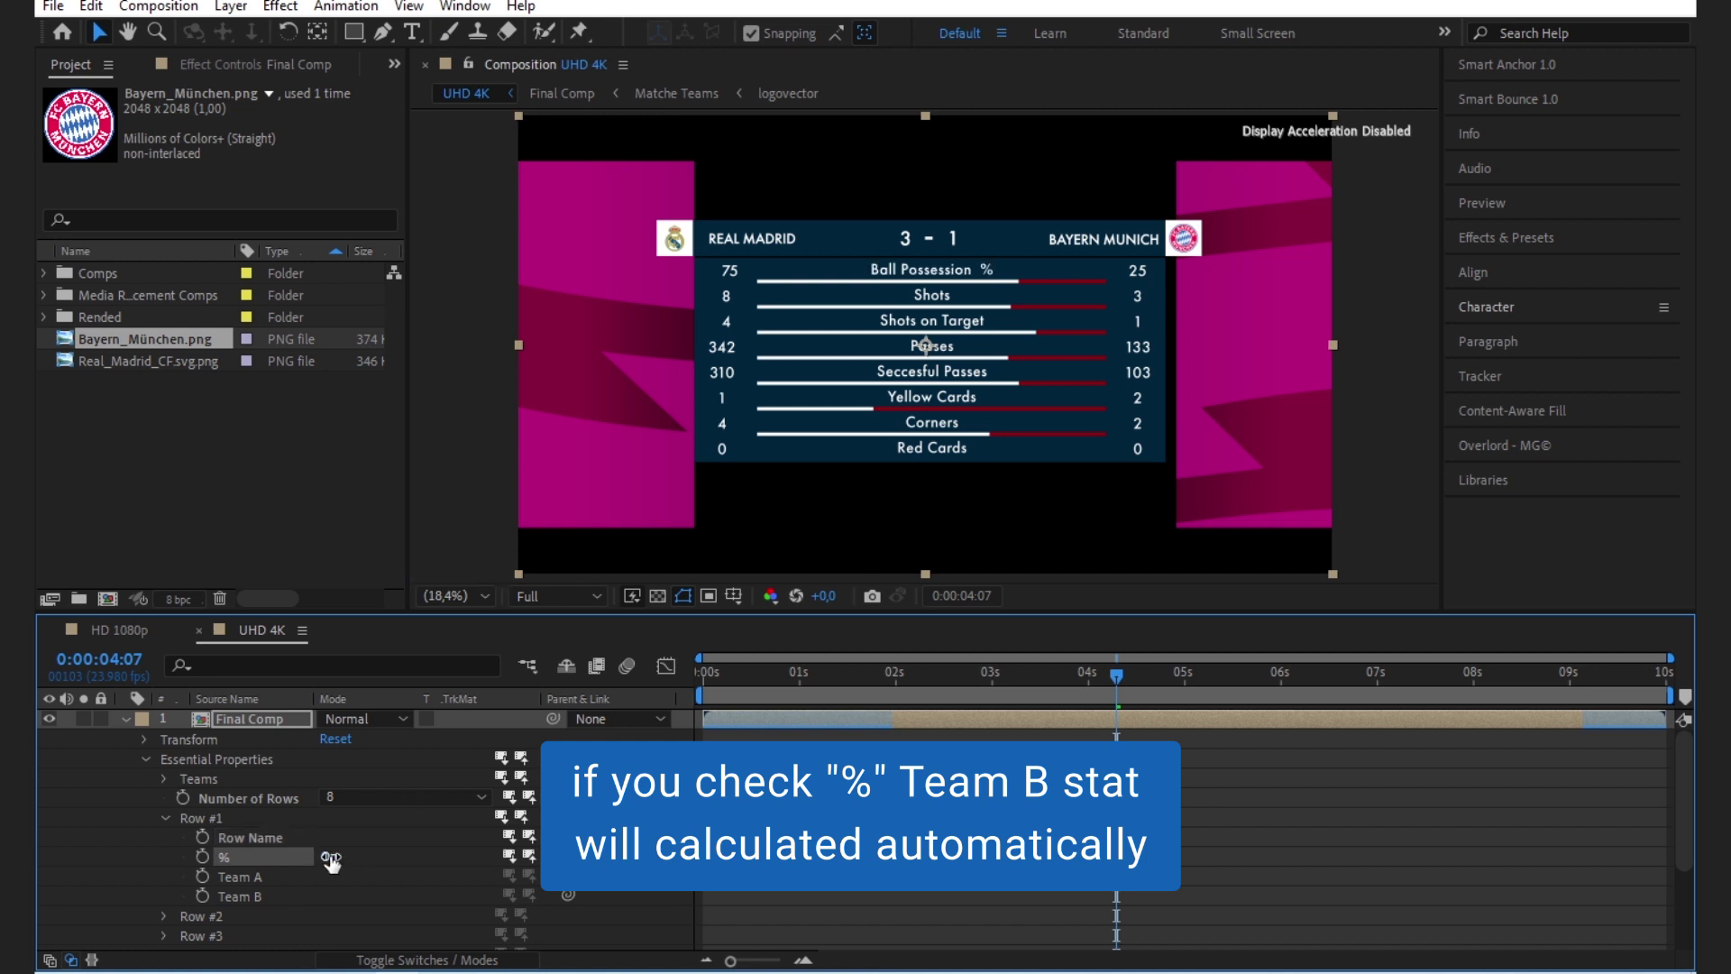
pyautogui.rightClick(258, 879)
pyautogui.click(360, 541)
pyautogui.write('80')
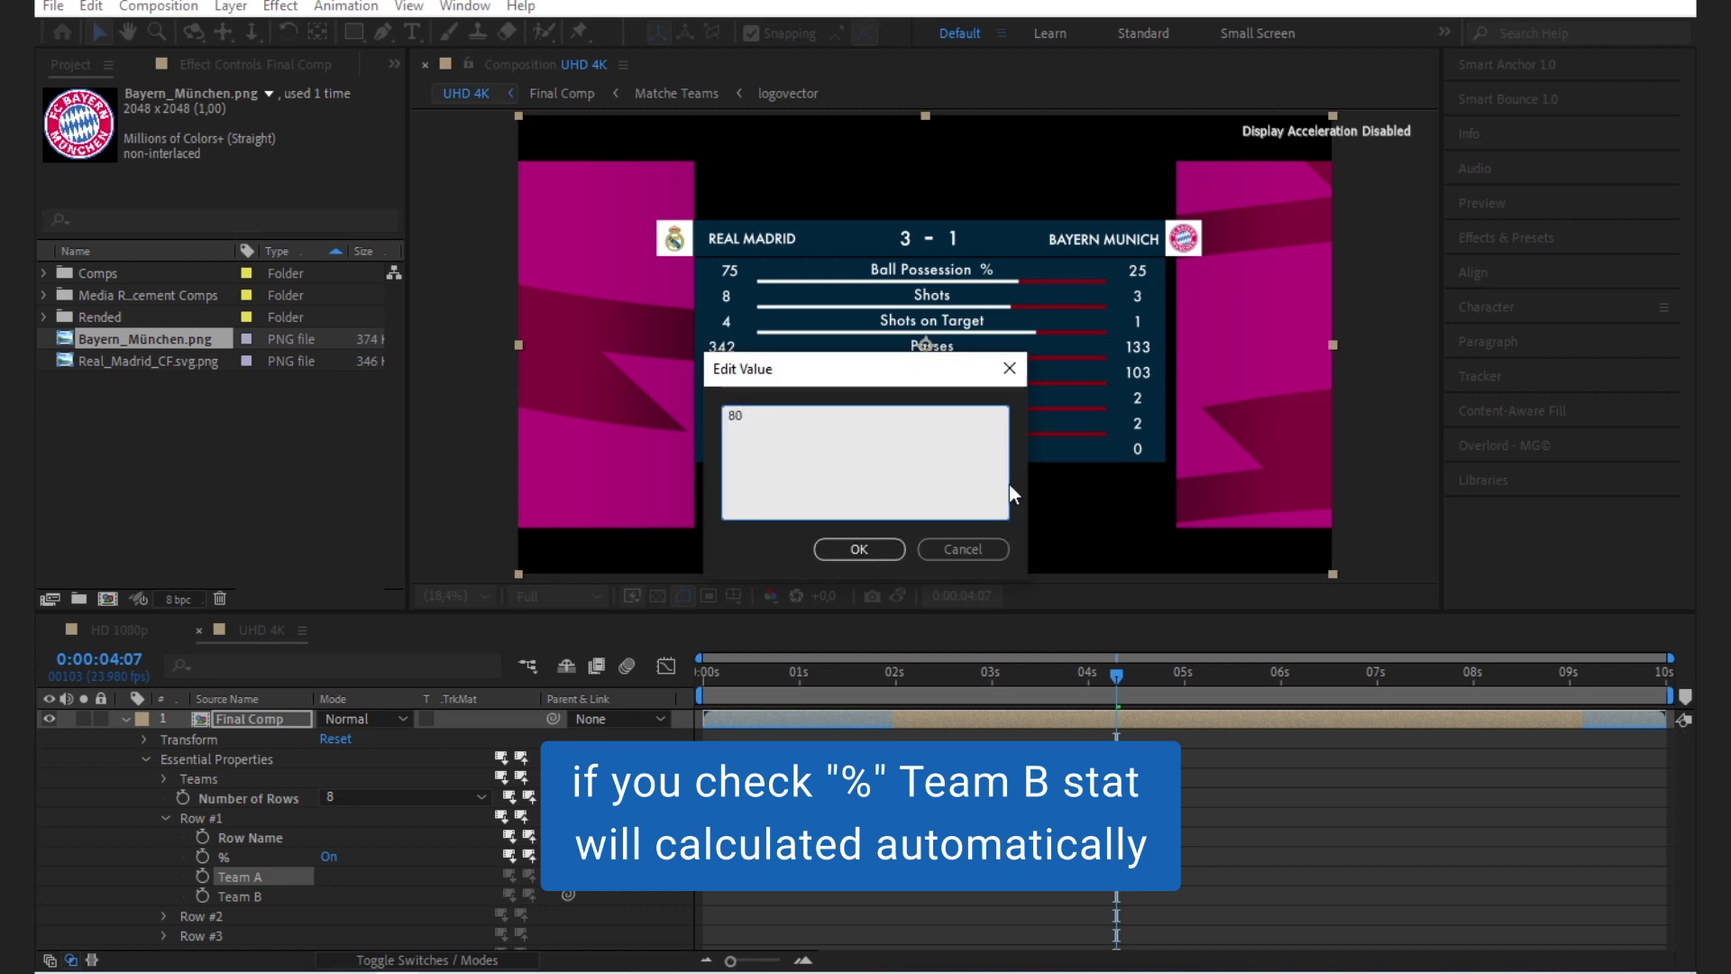
pyautogui.click(866, 547)
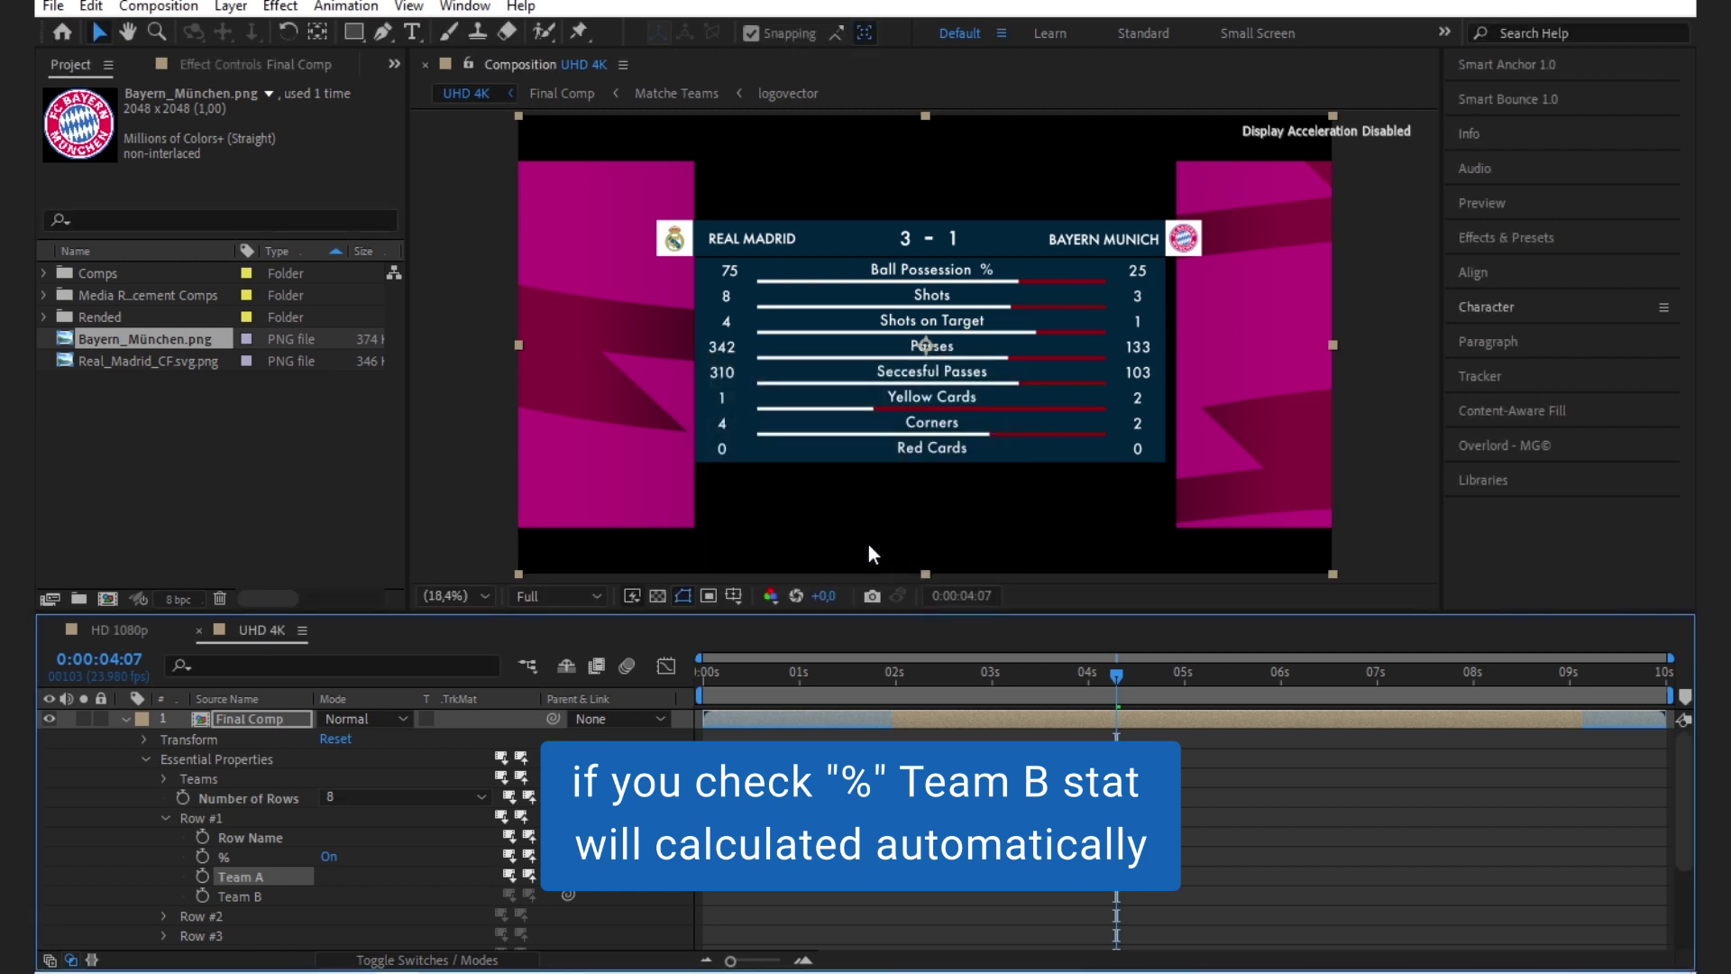
pyautogui.rightClick(260, 896)
pyautogui.click(306, 551)
pyautogui.write('30')
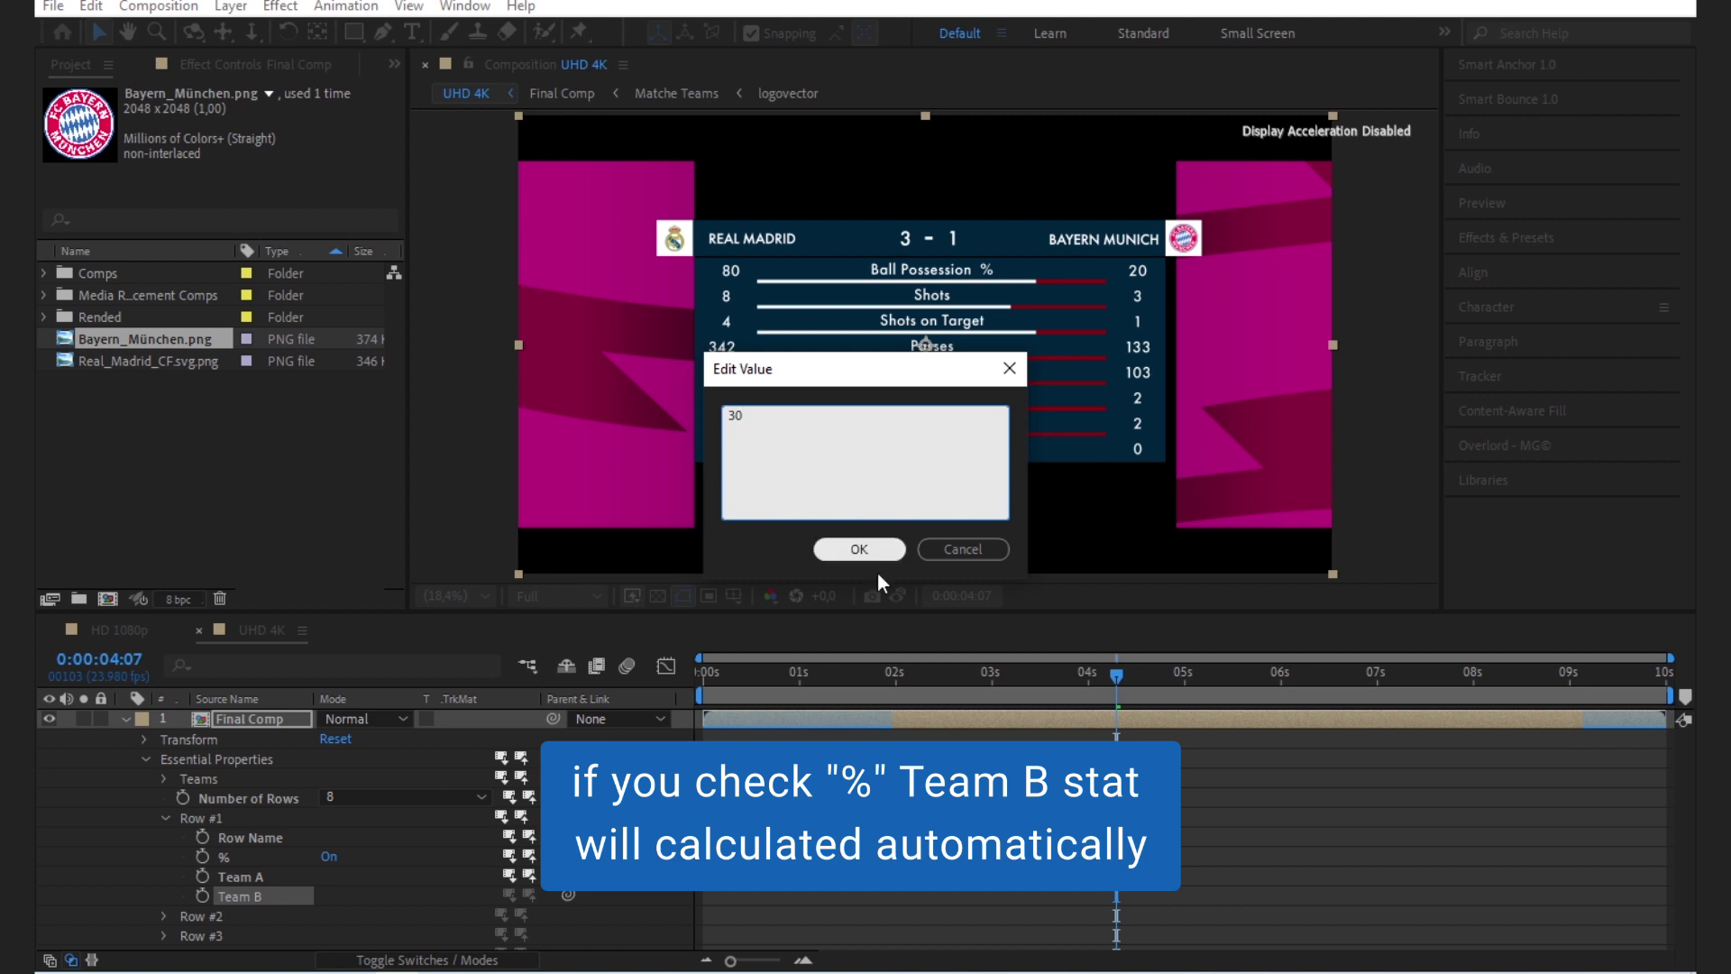
pyautogui.click(856, 552)
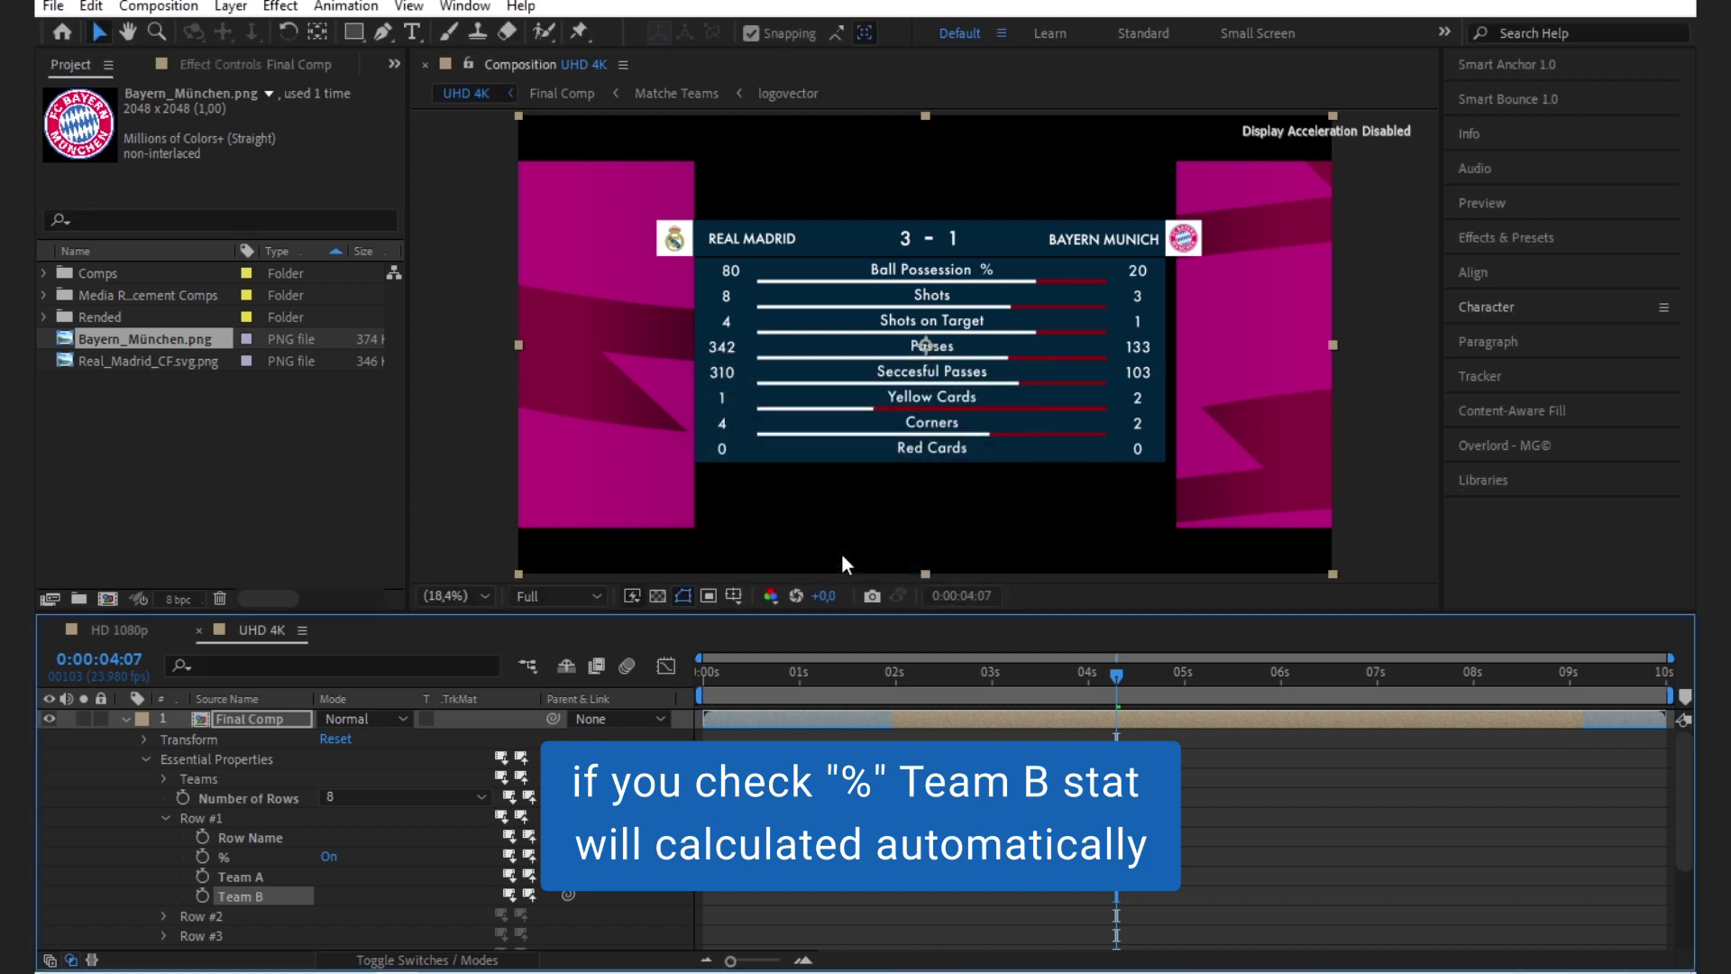
pyautogui.click(329, 857)
pyautogui.click(328, 858)
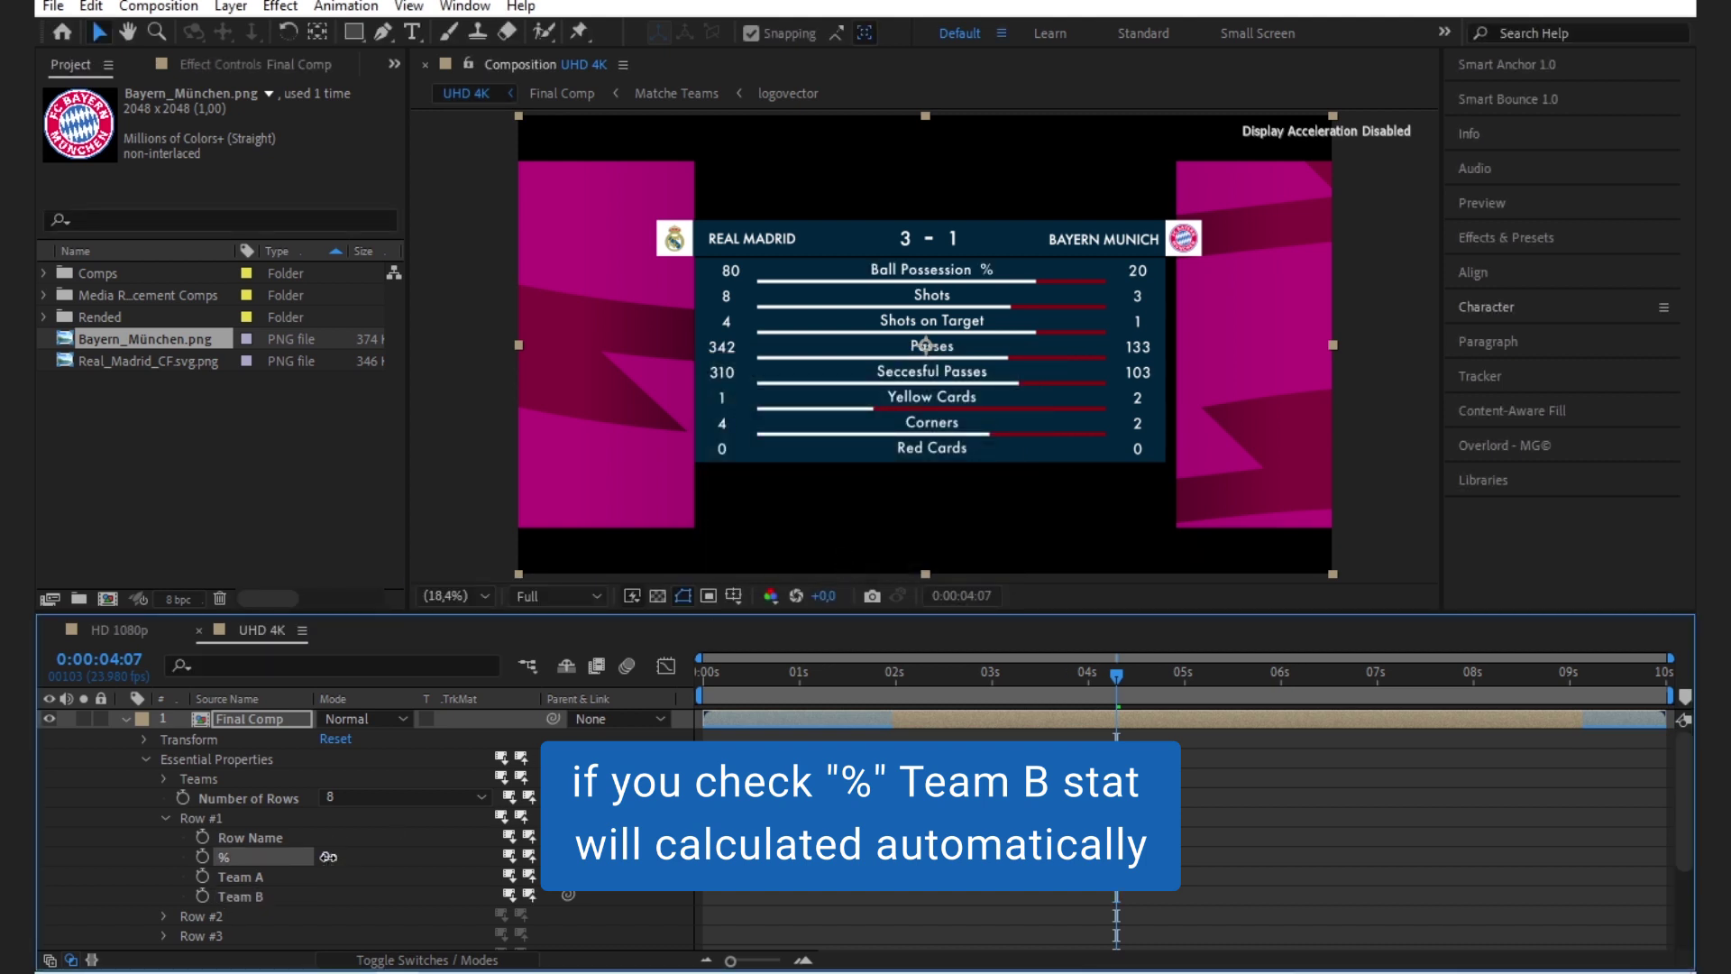
# - Check the second row's name, leaving it as Shots, and fold the rows away
pyautogui.click(166, 818)
pyautogui.click(165, 837)
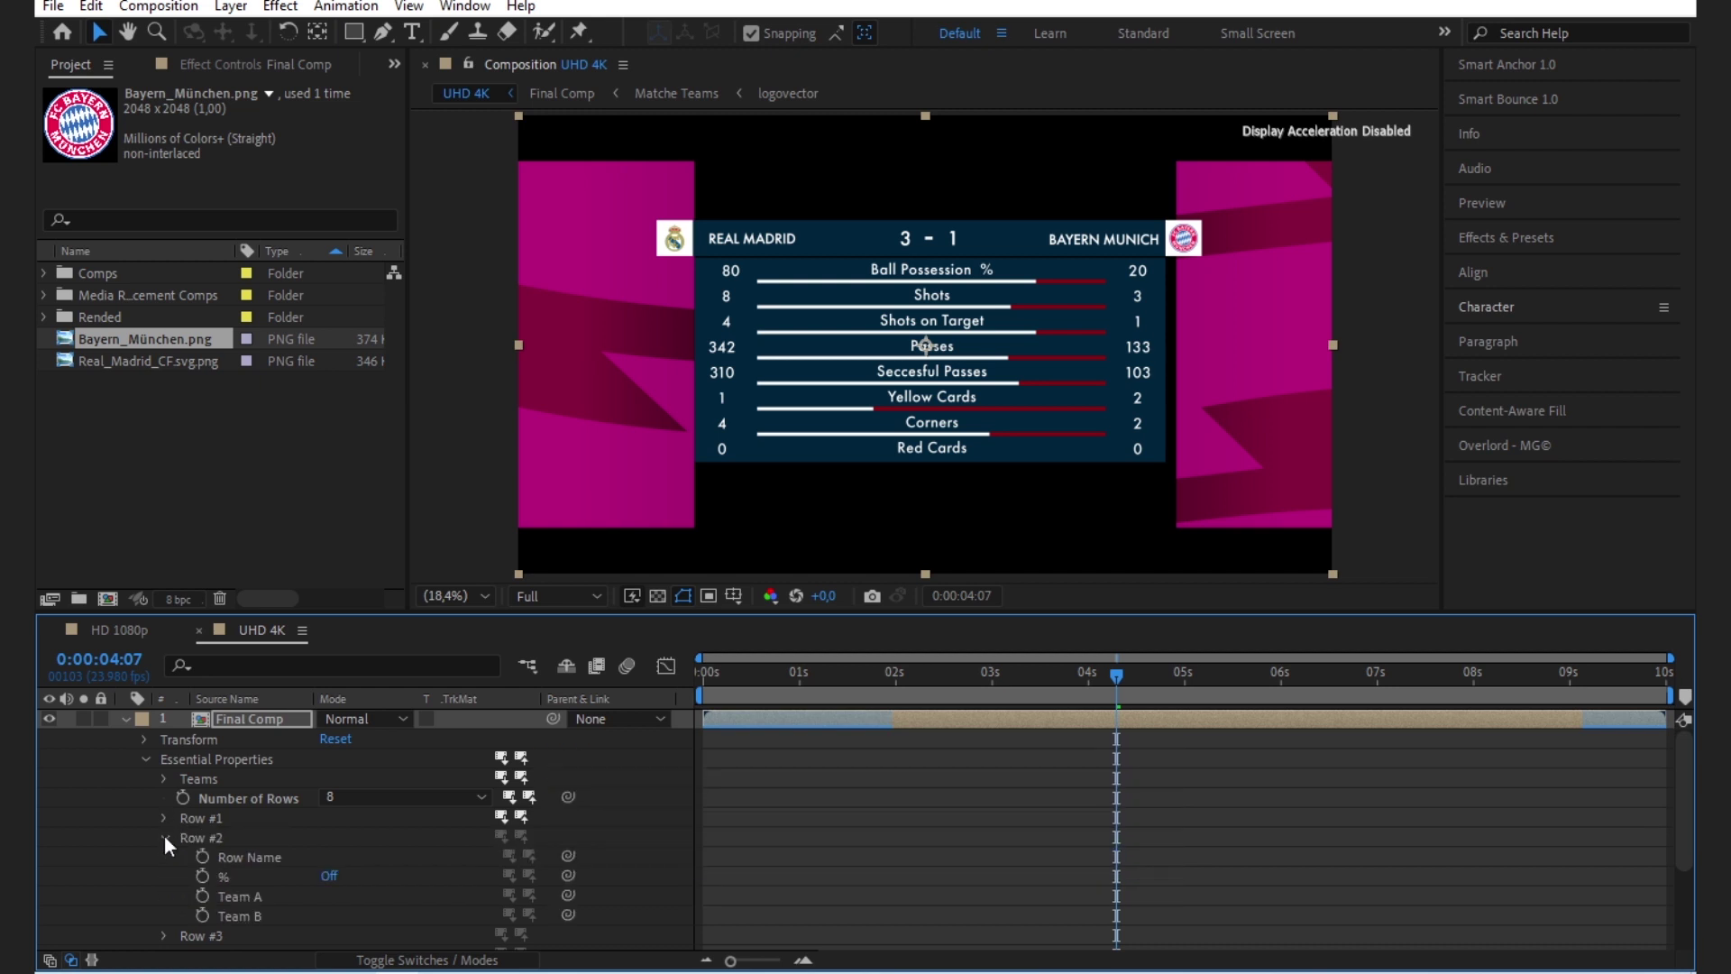
pyautogui.rightClick(251, 856)
pyautogui.click(334, 511)
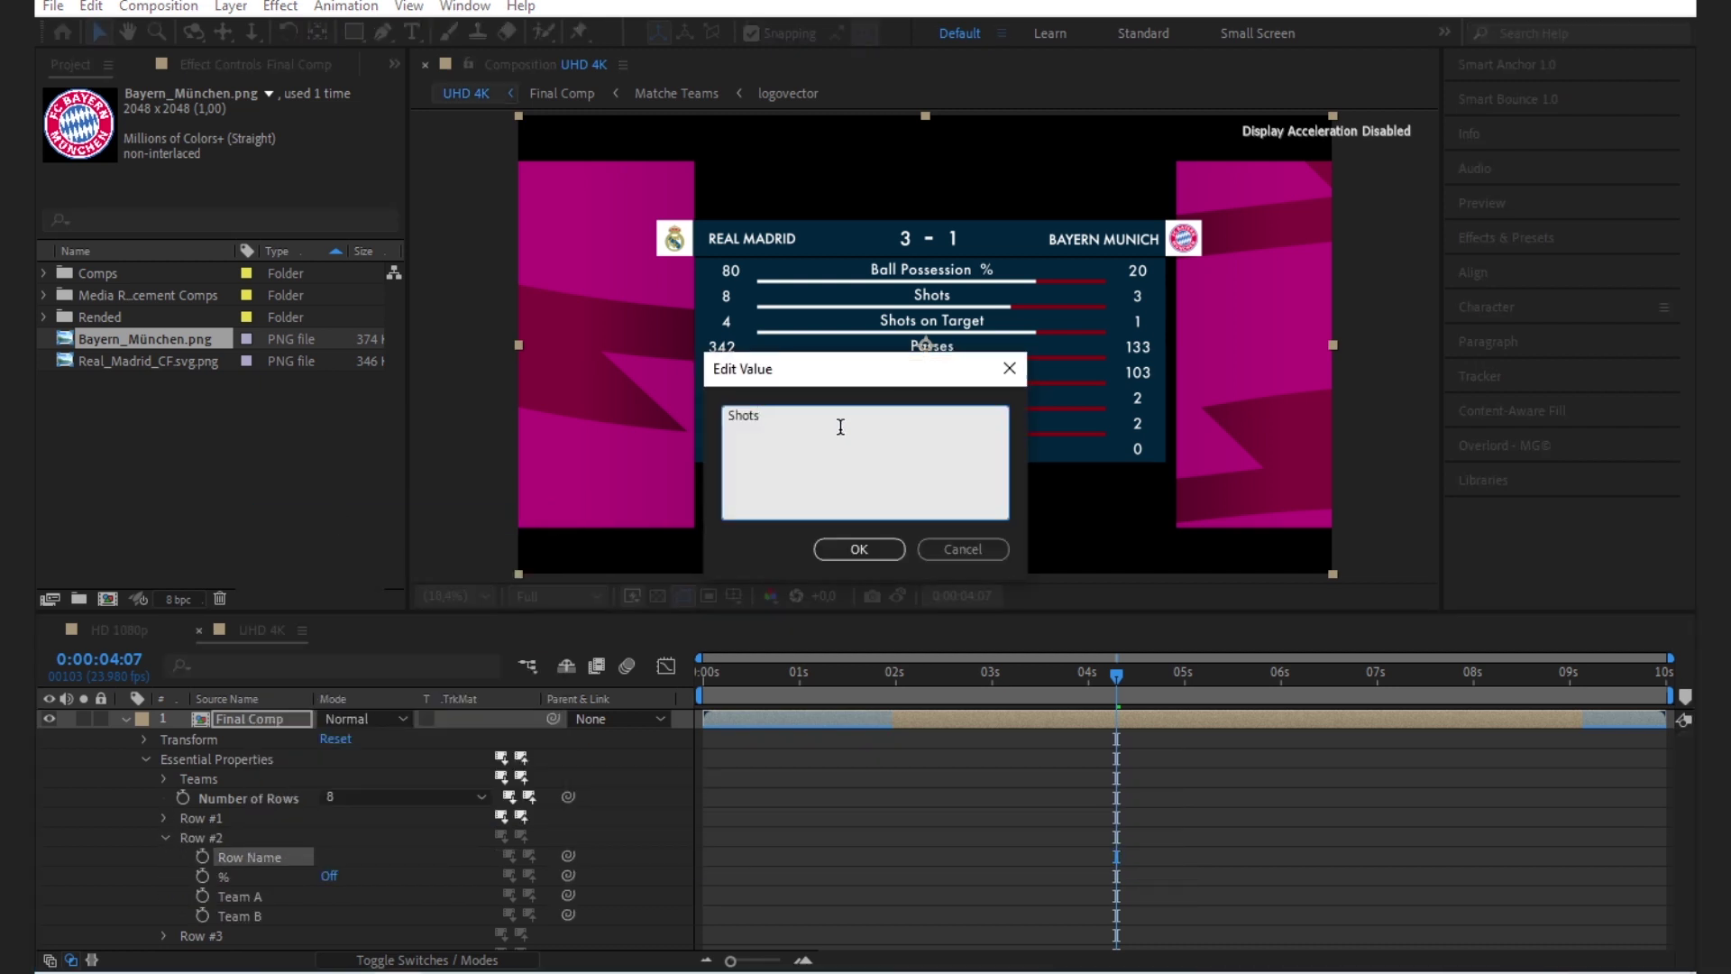
pyautogui.click(835, 548)
pyautogui.click(164, 836)
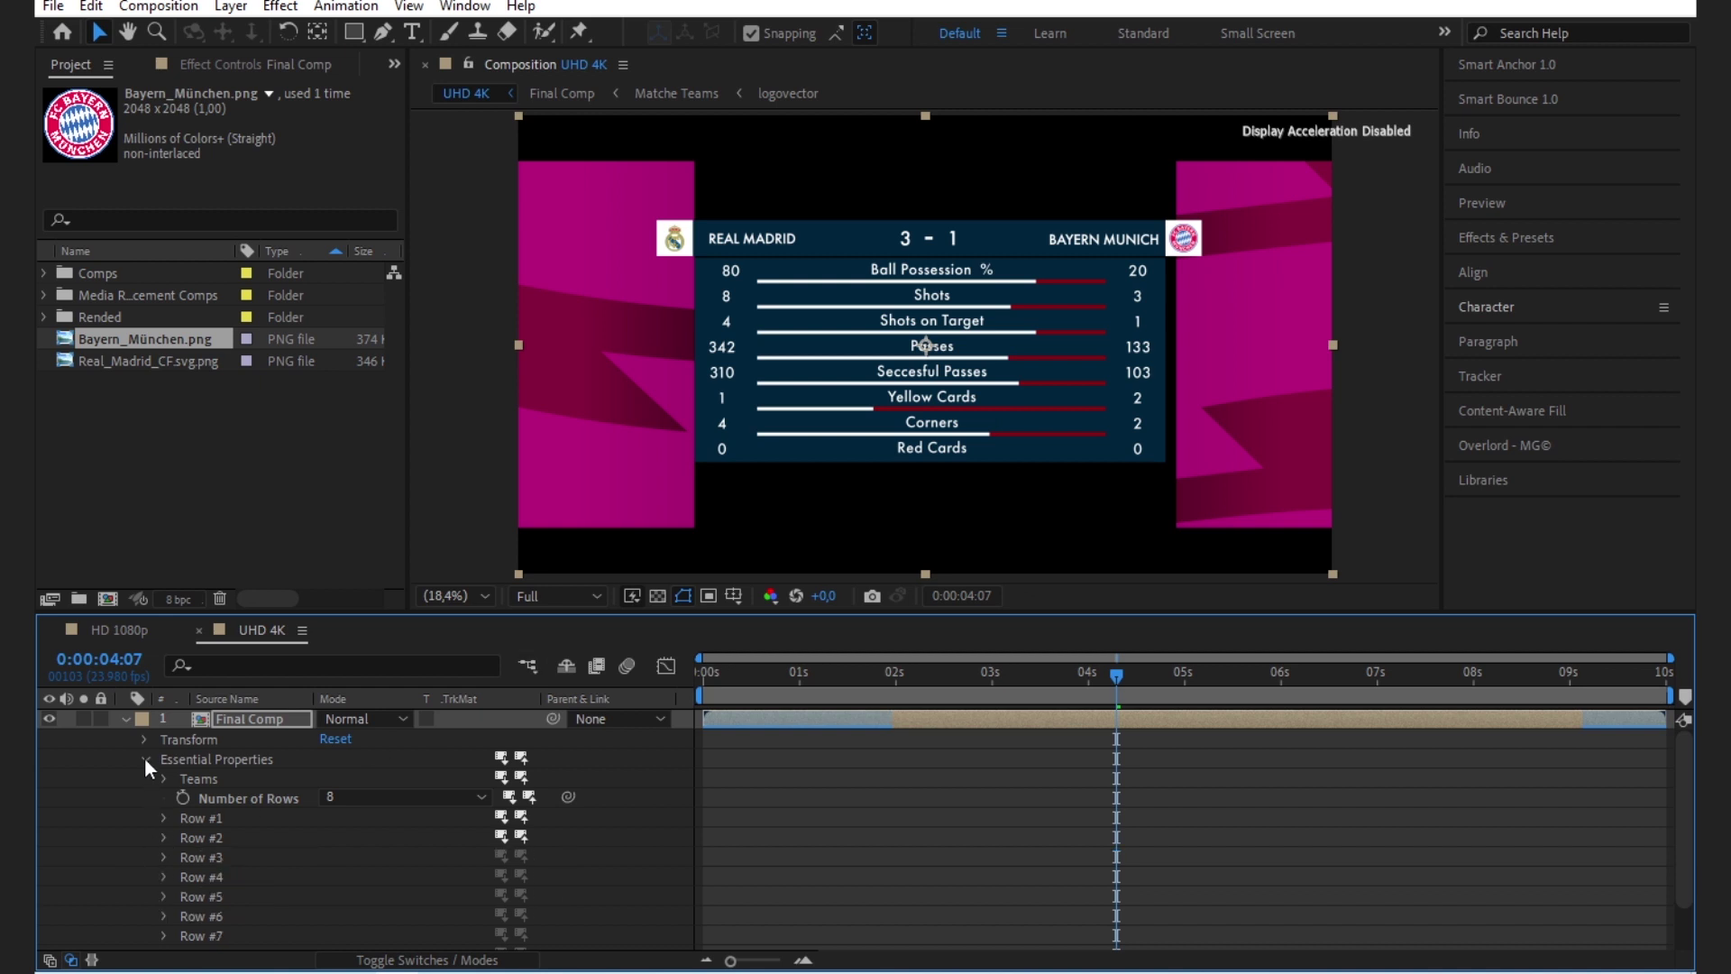
# - Keep background Color A dark blue and eyedrop that same blue into Color B
pyautogui.scroll(-2, 159, 901)
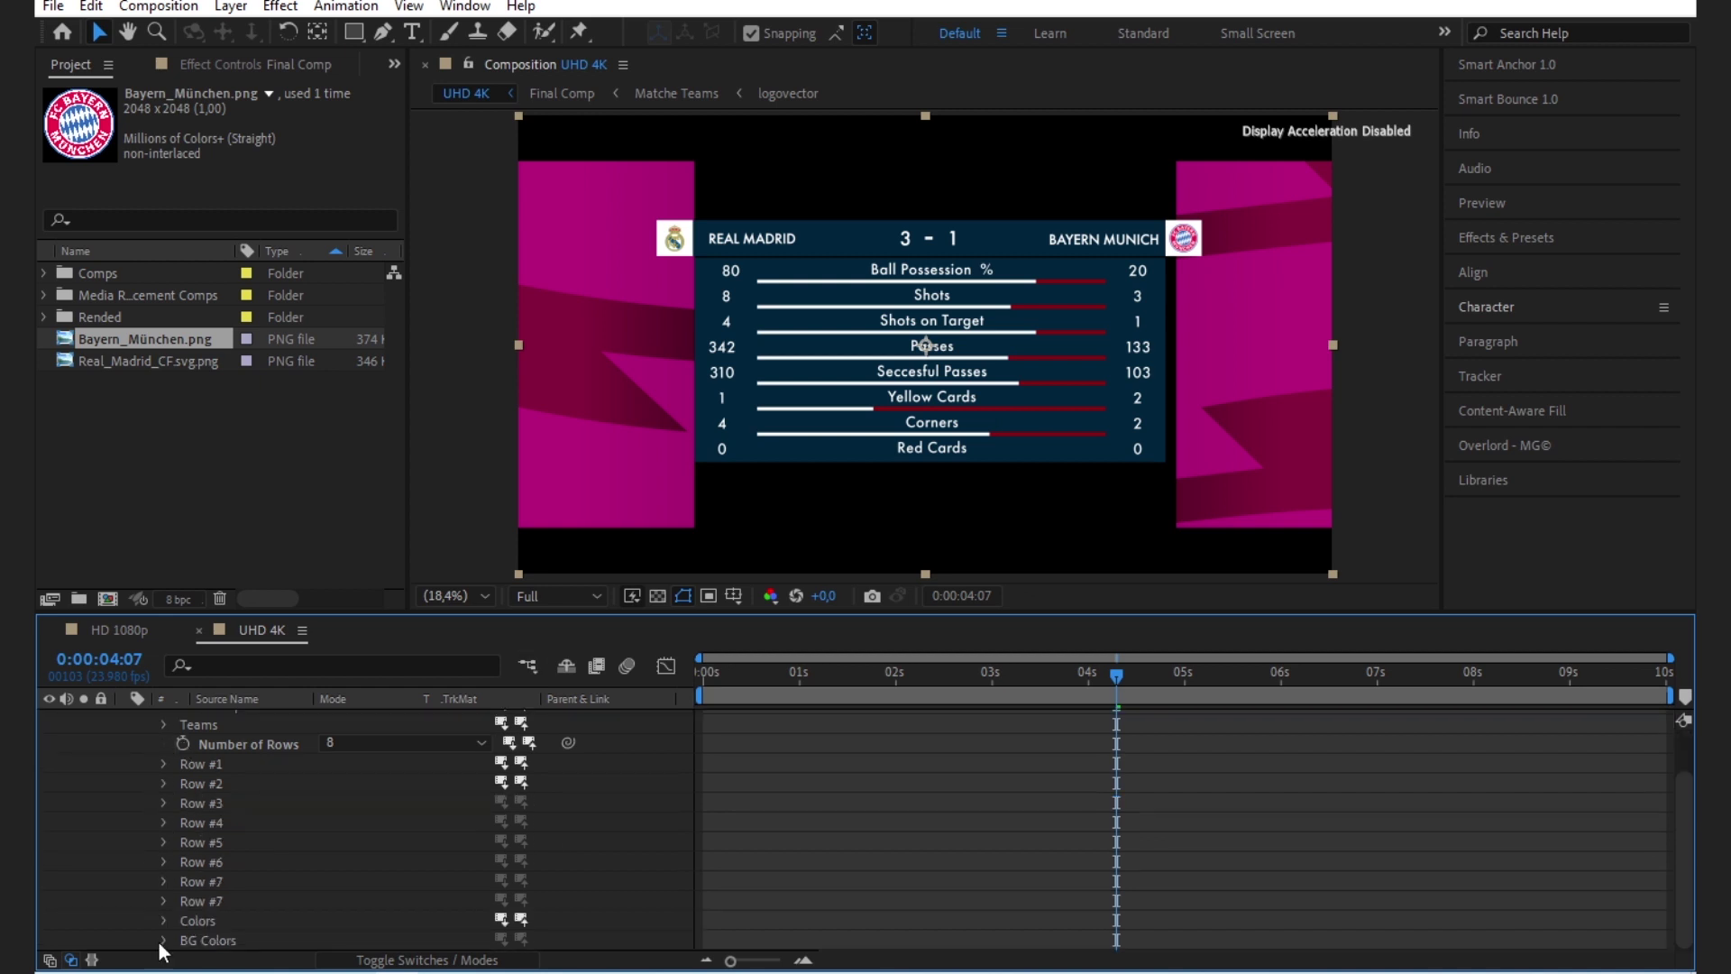
pyautogui.click(162, 938)
pyautogui.click(341, 902)
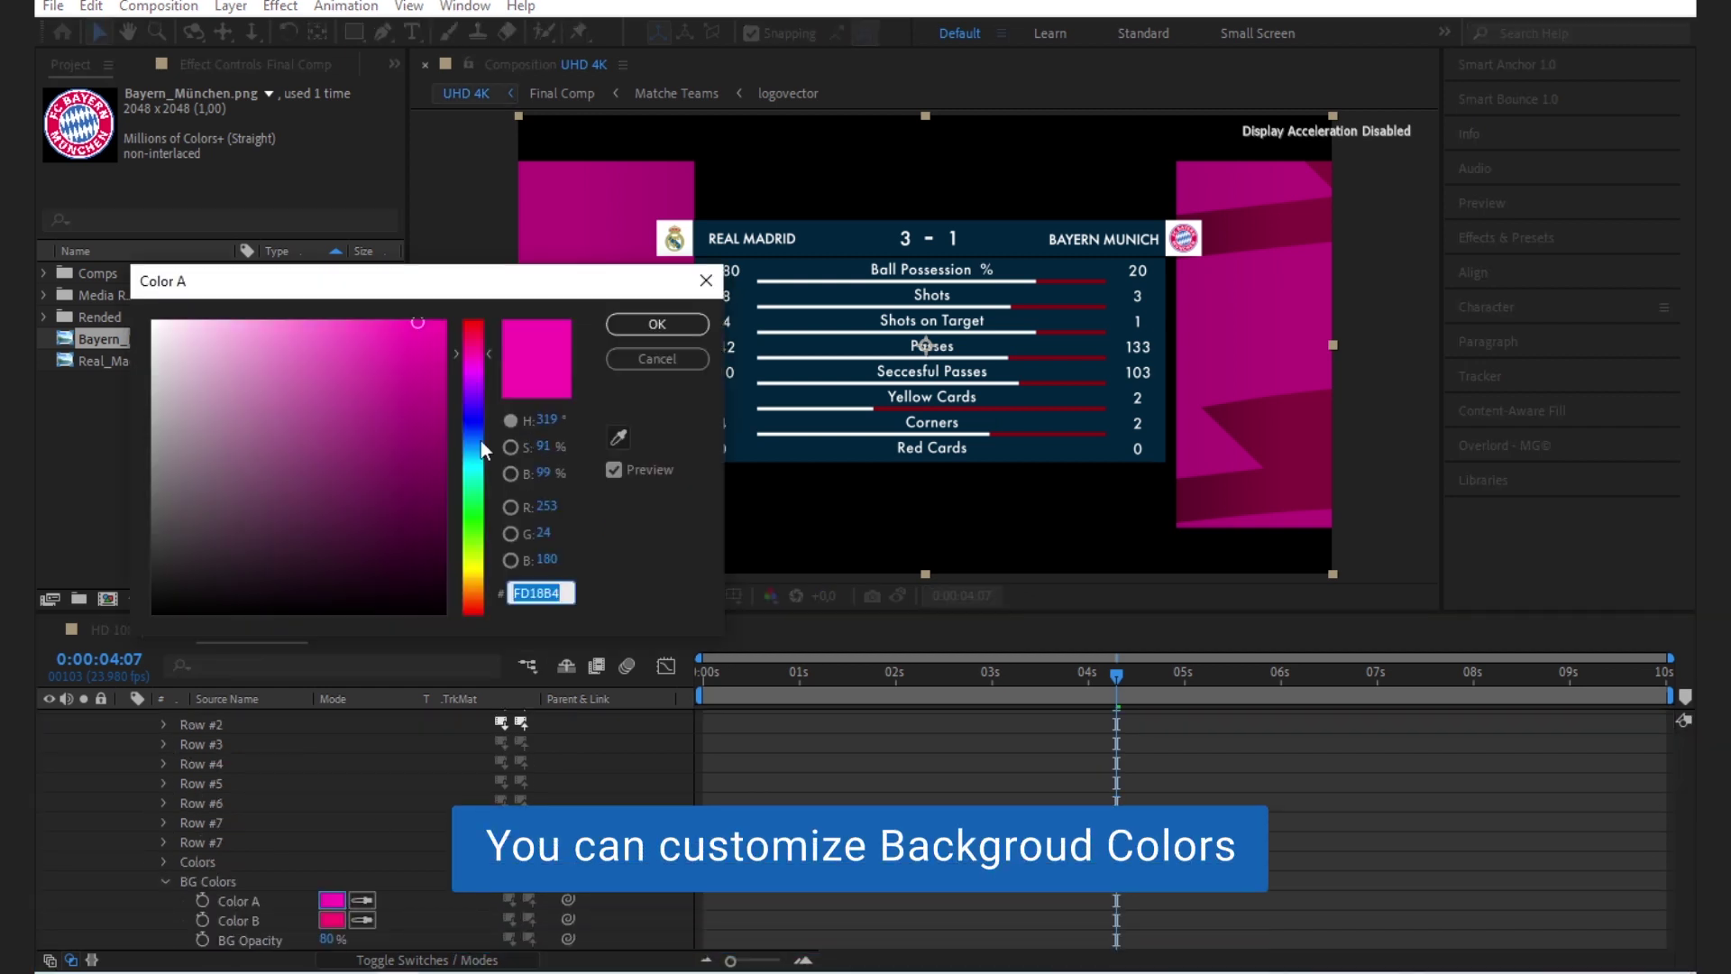
pyautogui.moveTo(480, 440)
pyautogui.mouseDown()
pyautogui.moveTo(478, 423)
pyautogui.moveTo(479, 447)
pyautogui.mouseUp()
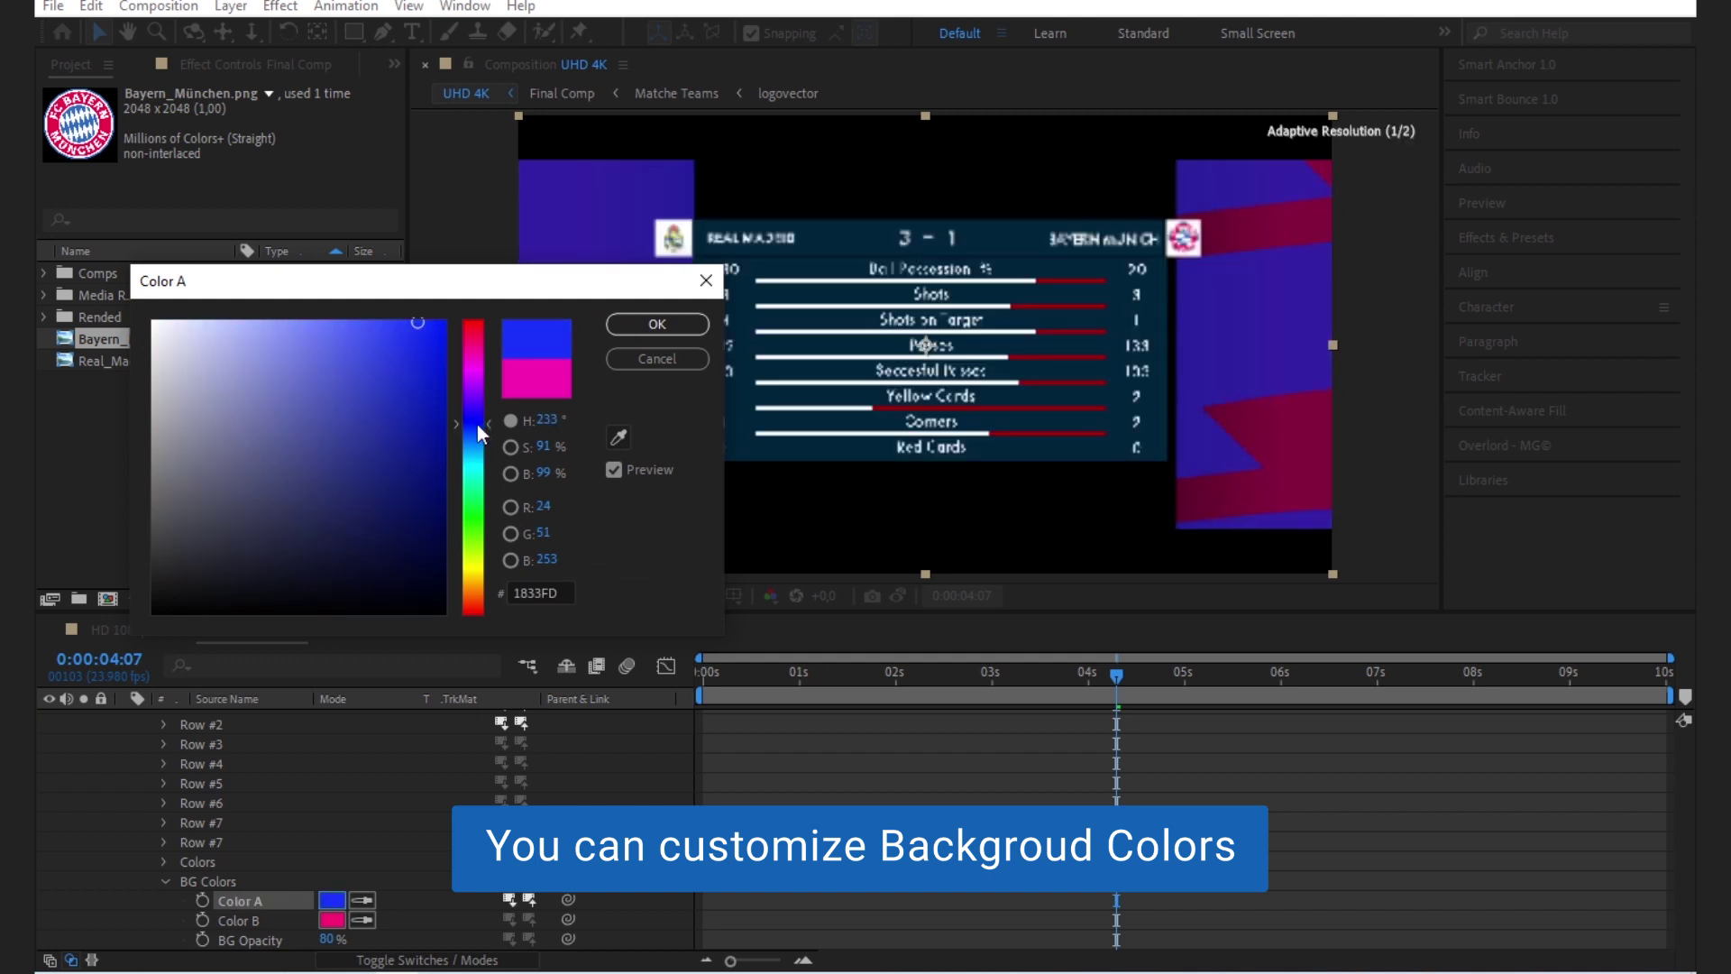
pyautogui.click(633, 357)
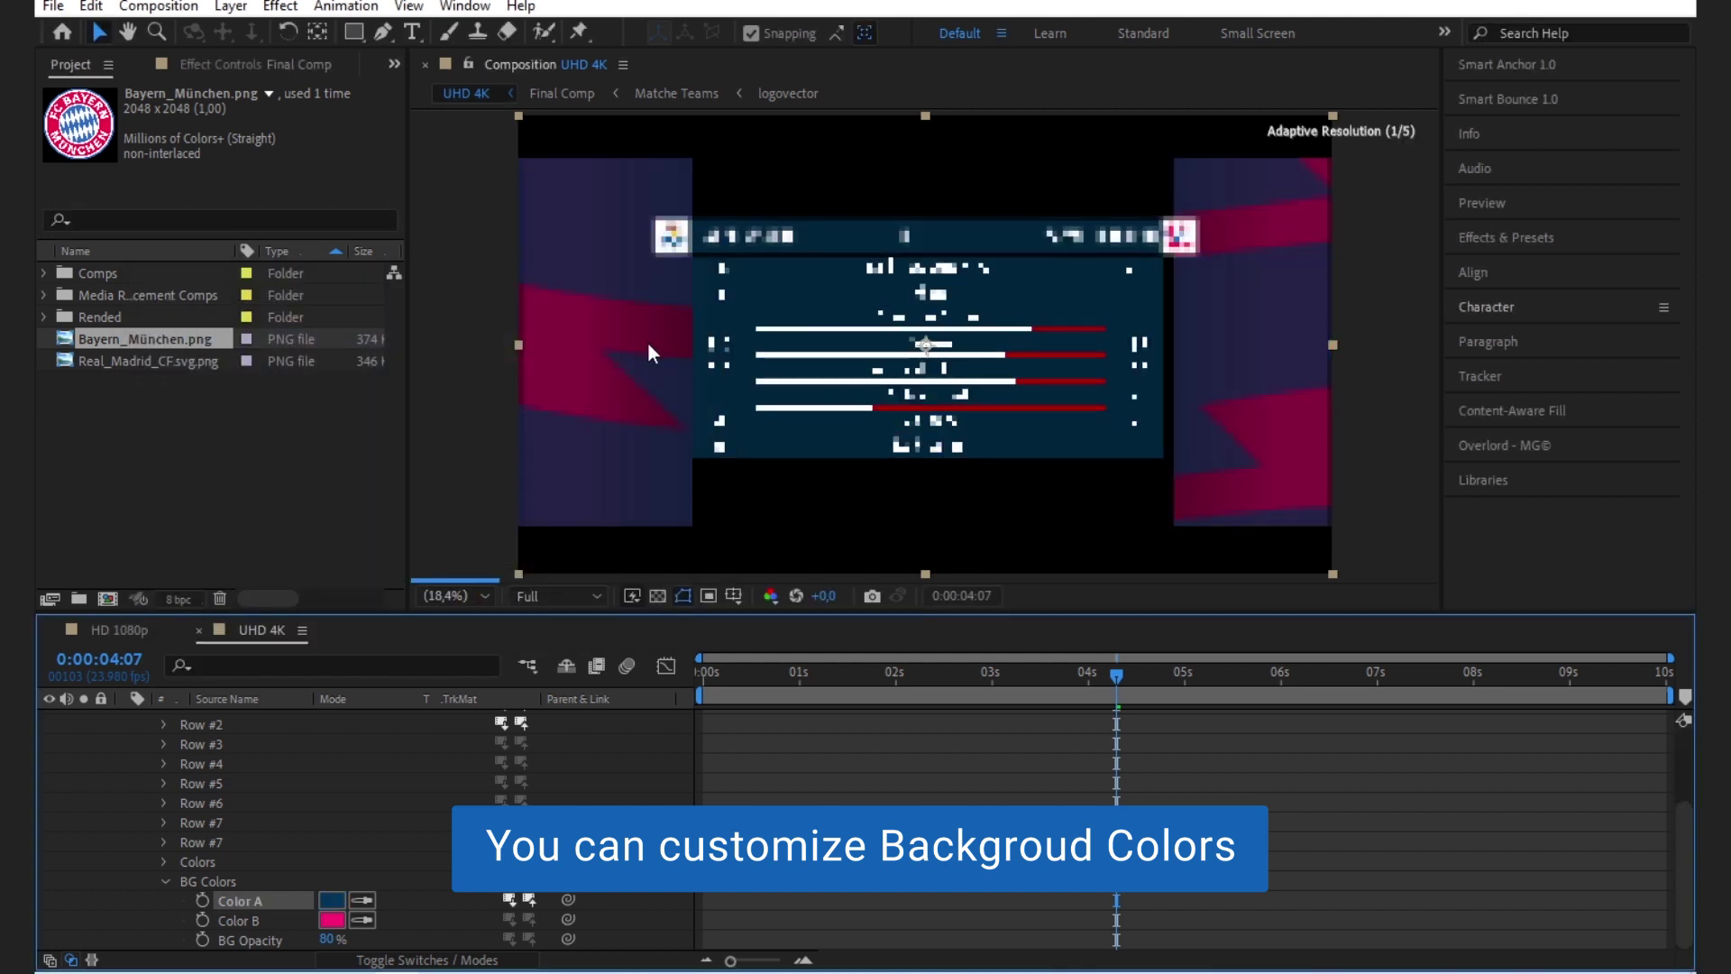
pyautogui.click(332, 897)
pyautogui.scroll(5, 151, 764)
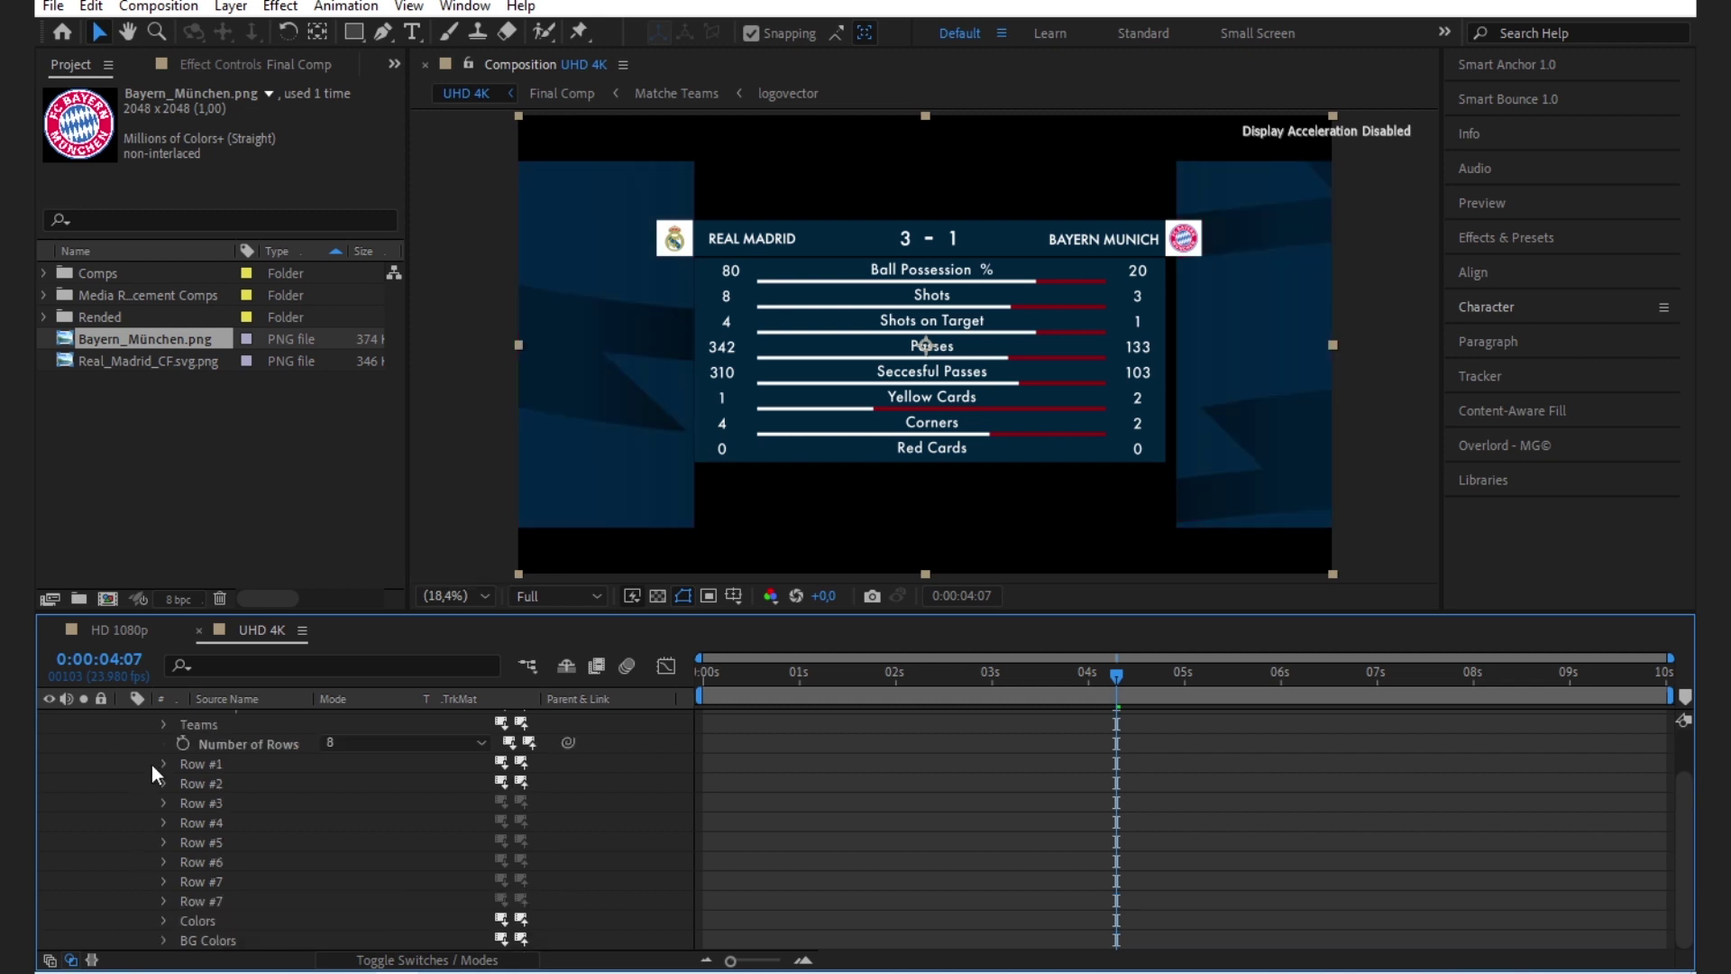
# - Collapse Essential Properties and the Final Comp layer in the timeline
pyautogui.click(144, 760)
pyautogui.click(126, 718)
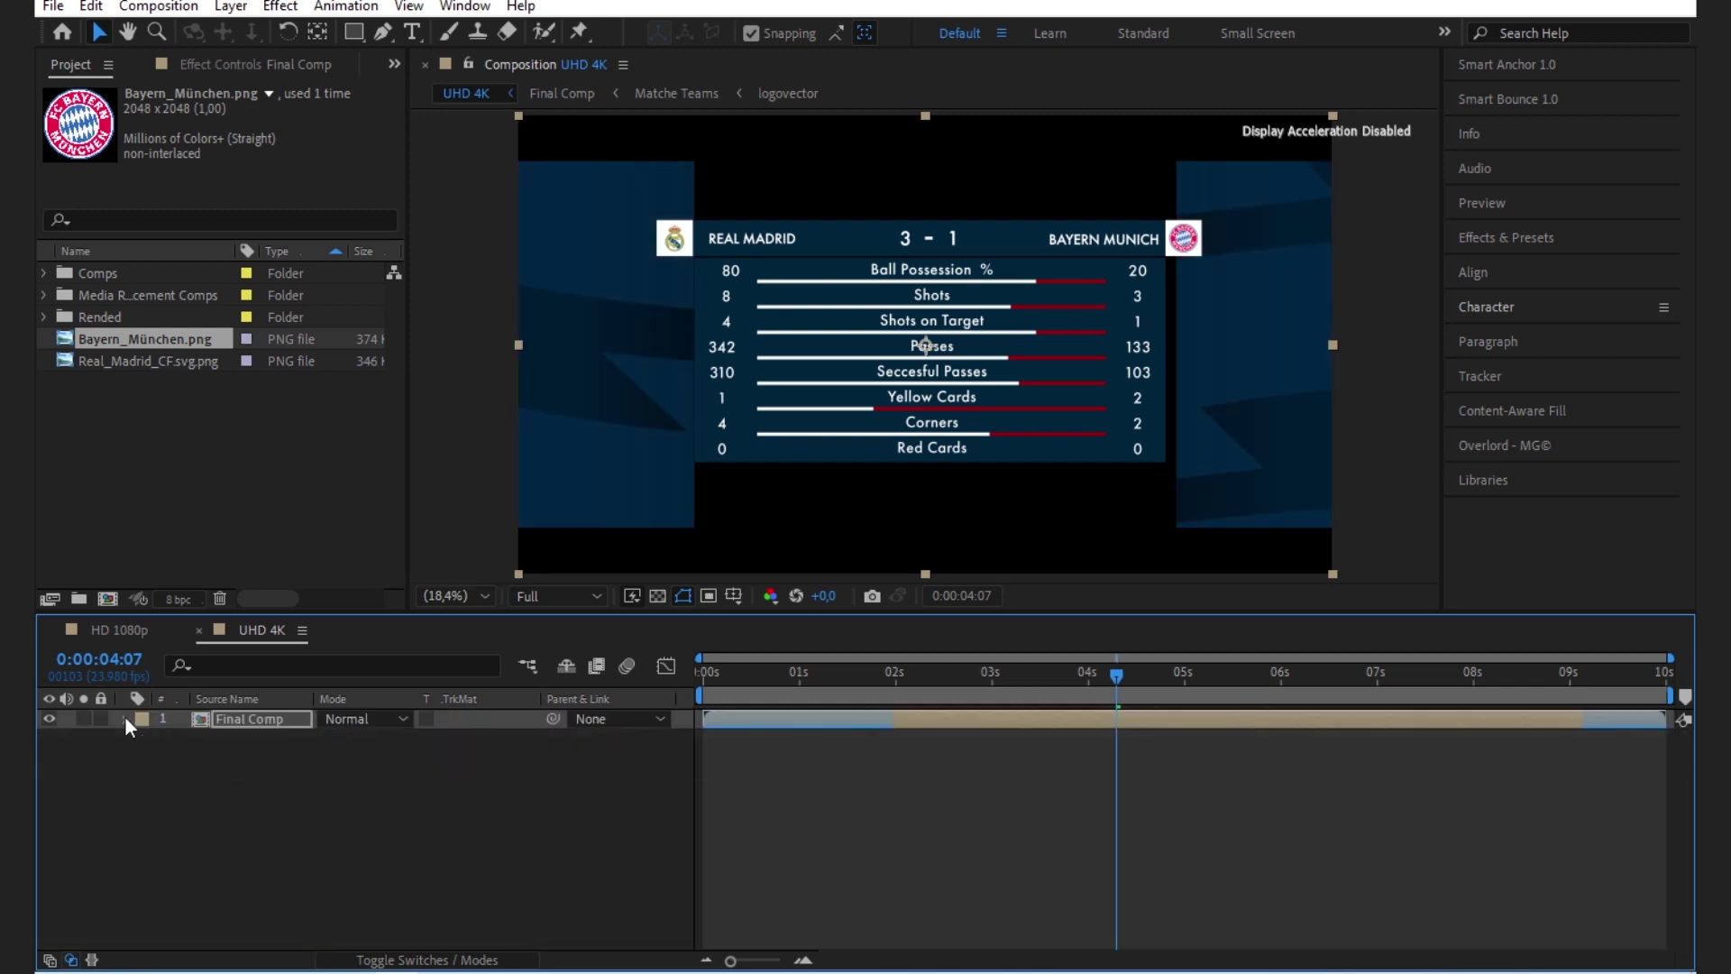